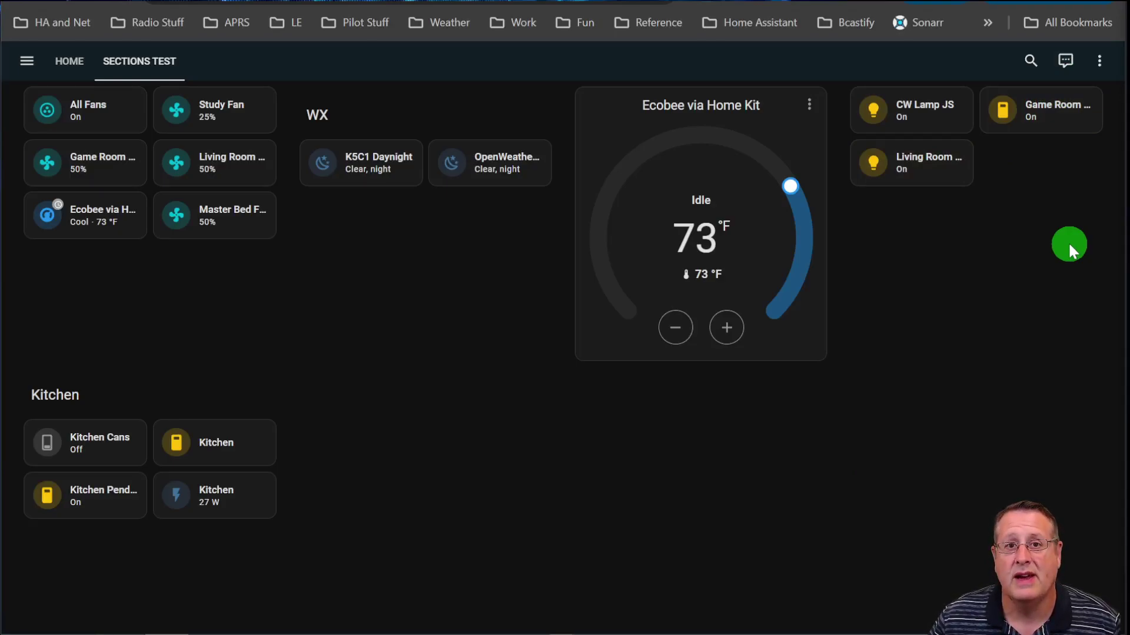
Enter dashboard edit mode and review the Sections Test view settings
{"action": "left_click", "coordinate": [1099, 60]}
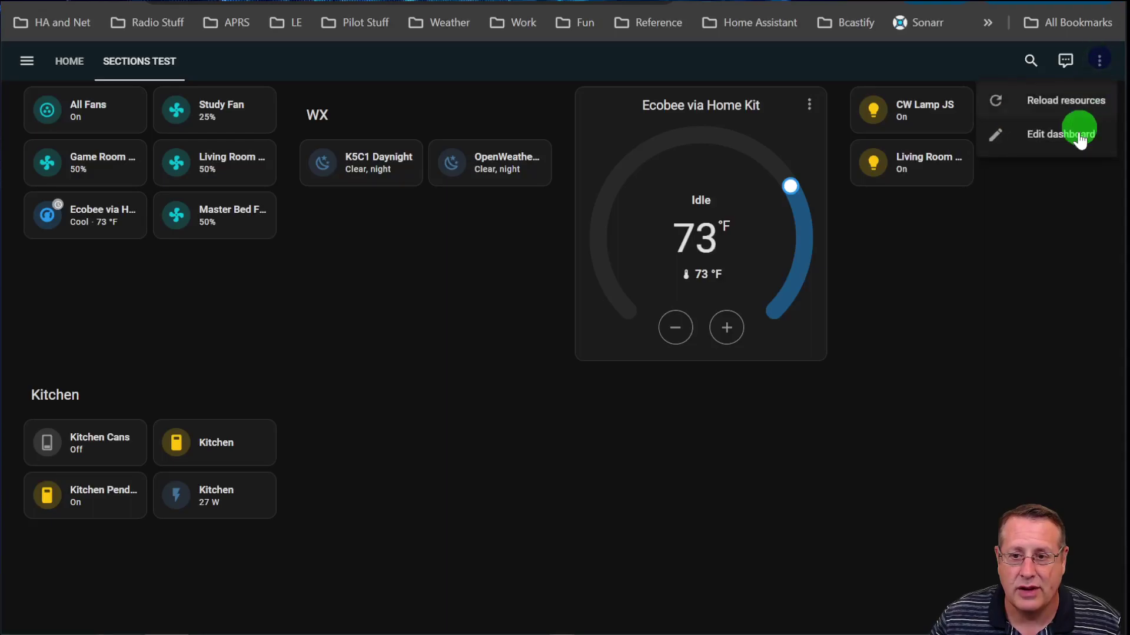
{"action": "left_click", "coordinate": [1080, 140]}
{"action": "left_click", "coordinate": [220, 100]}
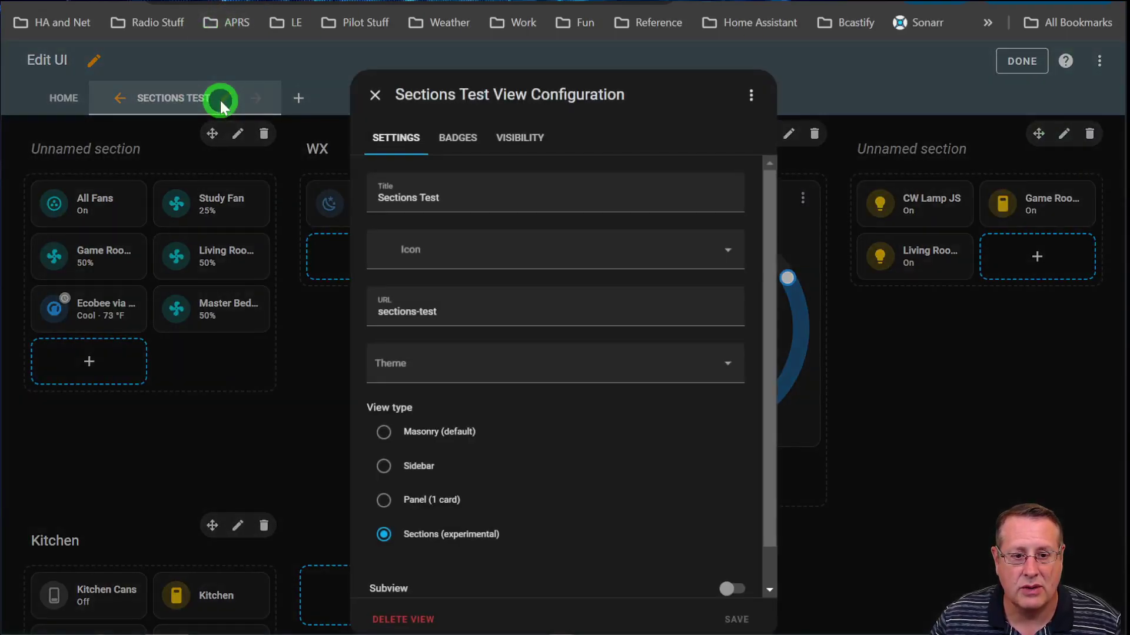
{"action": "scroll", "coordinate": [623, 579], "scroll_direction": "down", "scroll_amount": 2}
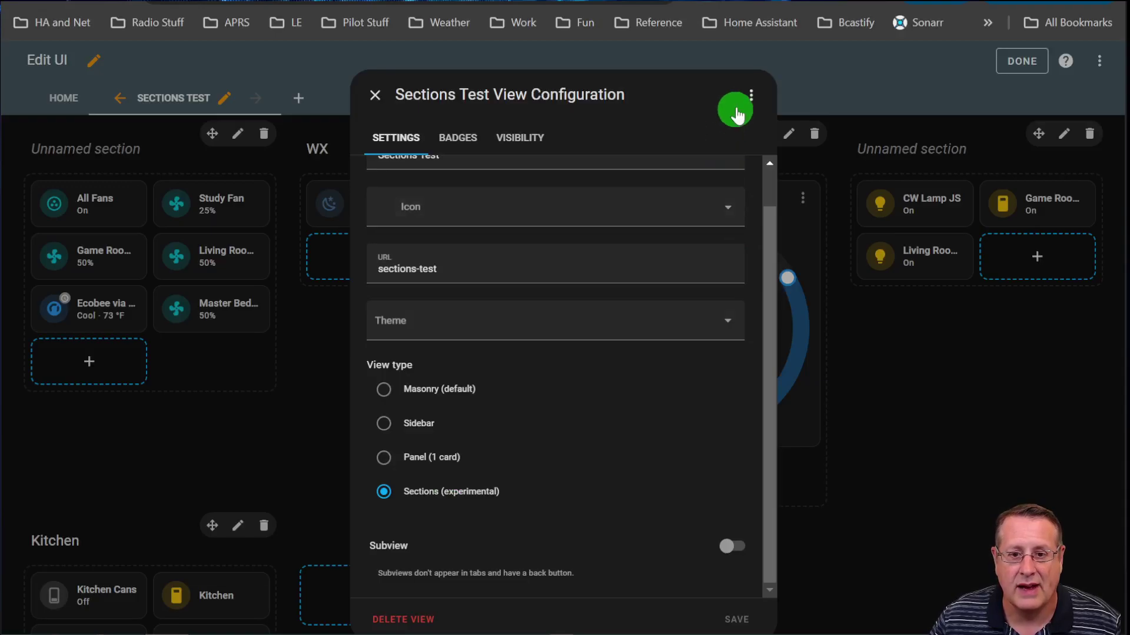
{"action": "left_click", "coordinate": [377, 96]}
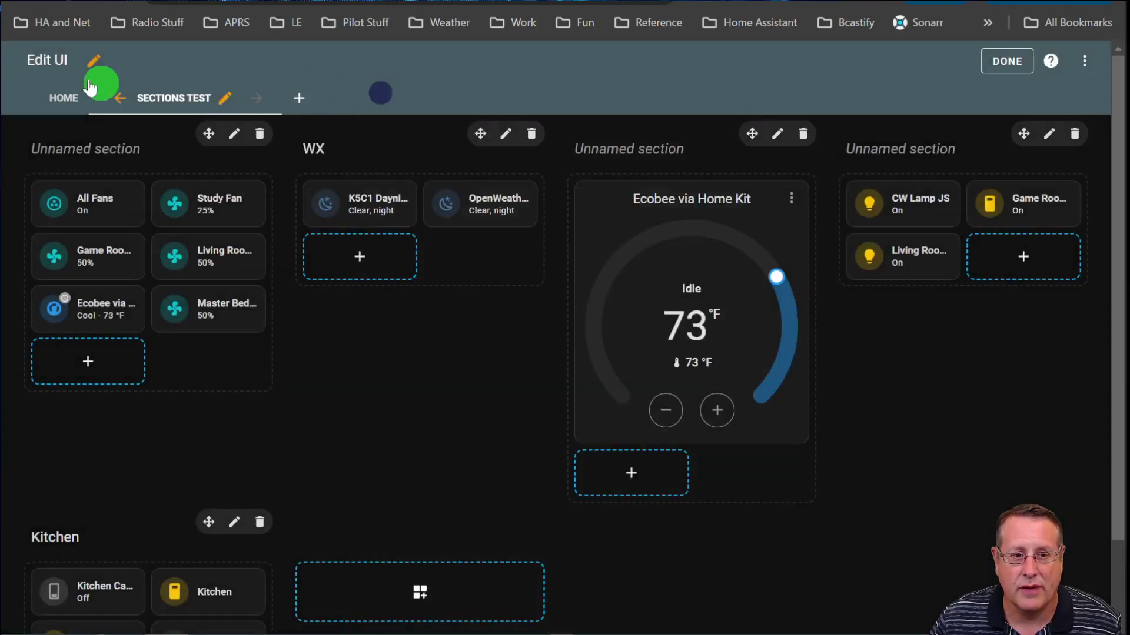
Try changing the Home view type to Sections (experimental), then close without saving
{"action": "left_click", "coordinate": [64, 100]}
{"action": "left_click", "coordinate": [131, 99]}
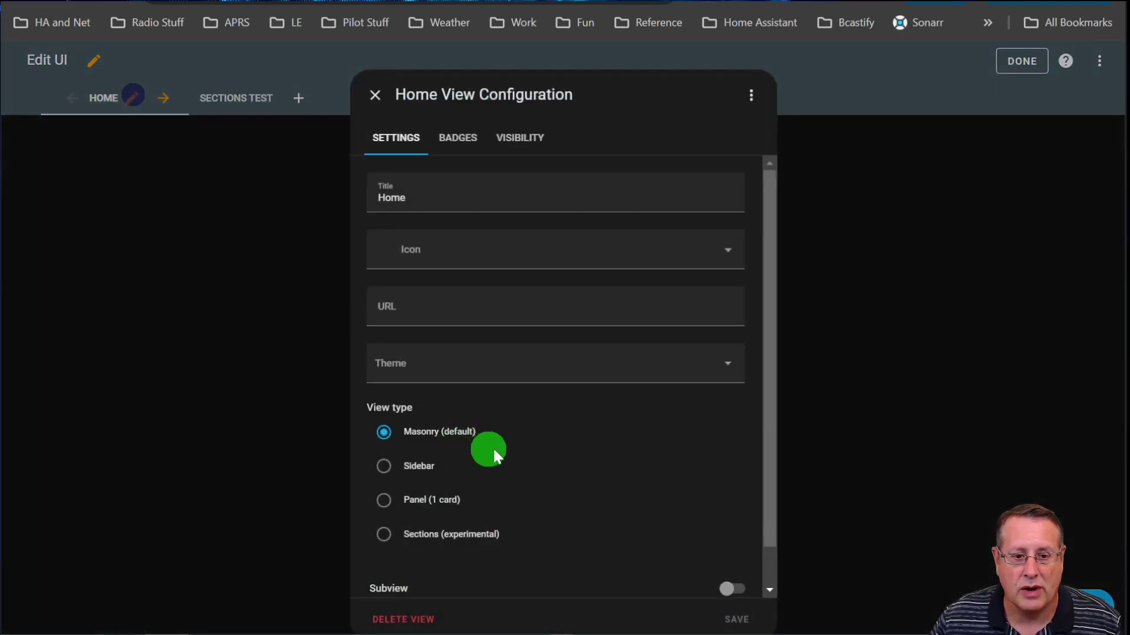
{"action": "left_click", "coordinate": [385, 536]}
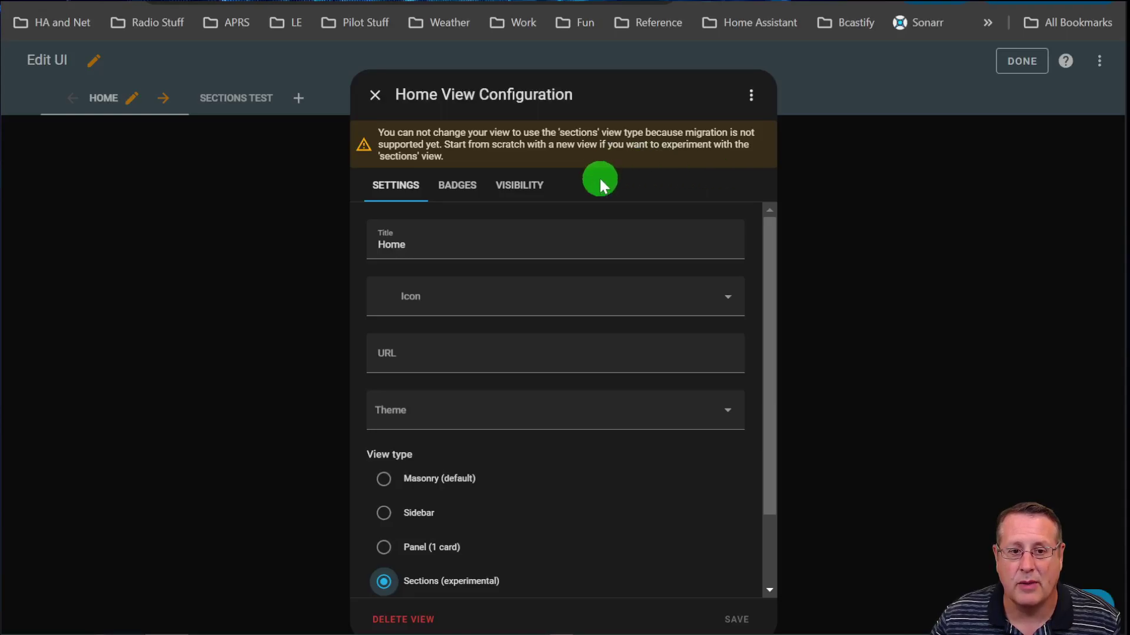
{"action": "left_click", "coordinate": [371, 97]}
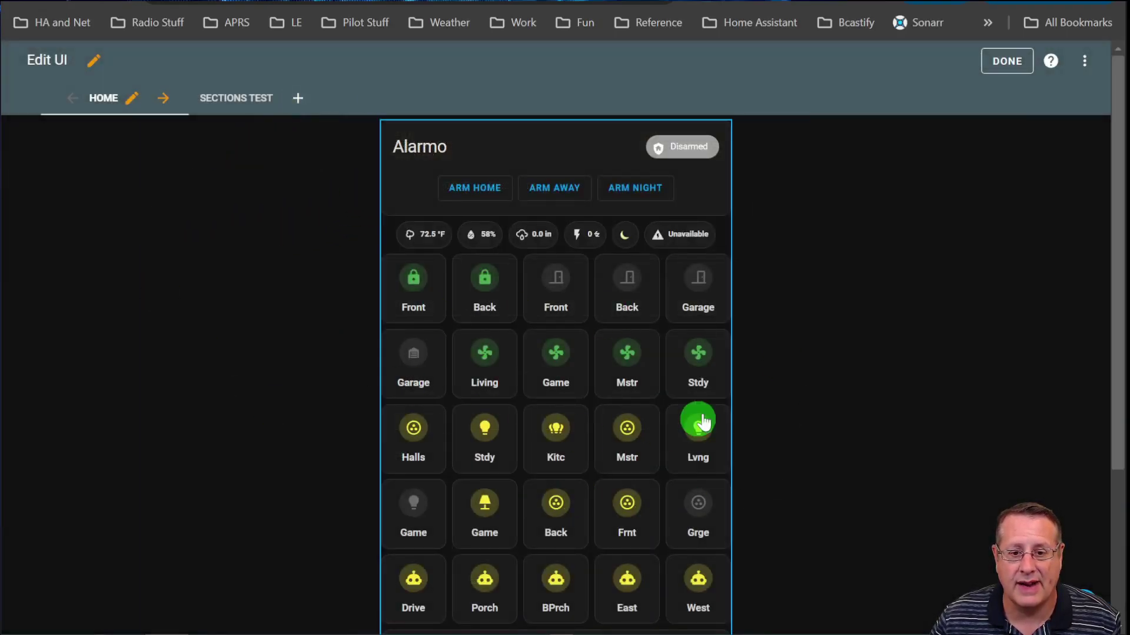
{"action": "left_click", "coordinate": [243, 101]}
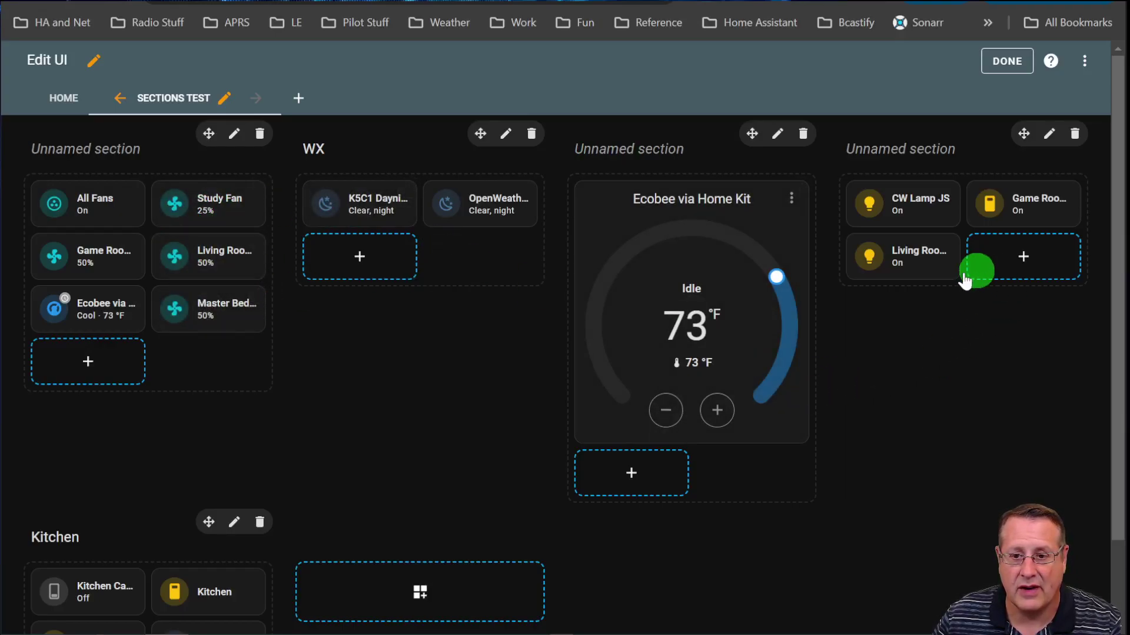
Add a new empty section at the bottom of the Sections Test view
{"action": "scroll", "coordinate": [806, 429], "scroll_direction": "down", "scroll_amount": 2}
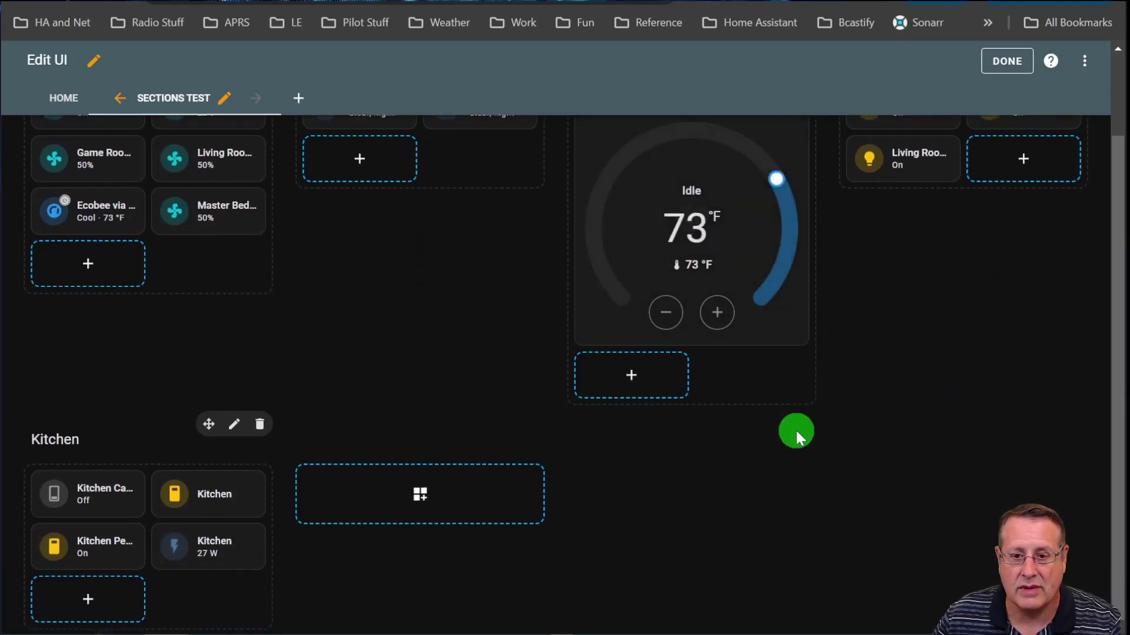
{"action": "scroll", "coordinate": [718, 547], "scroll_direction": "up", "scroll_amount": 2}
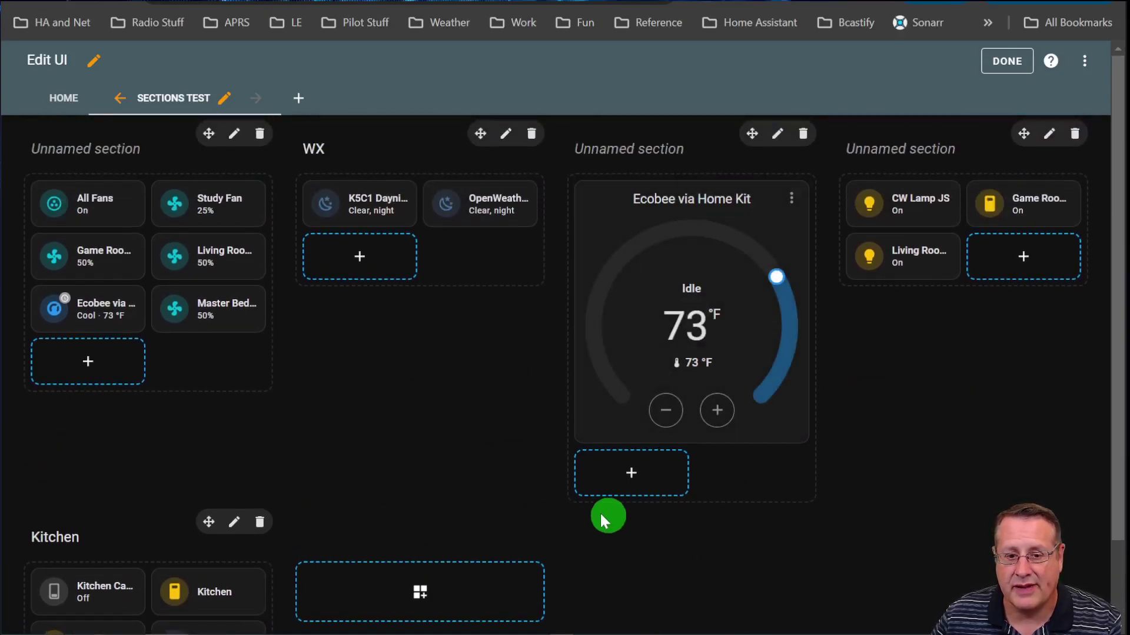
{"action": "scroll", "coordinate": [603, 515], "scroll_direction": "down", "scroll_amount": 2}
{"action": "left_click", "coordinate": [420, 496]}
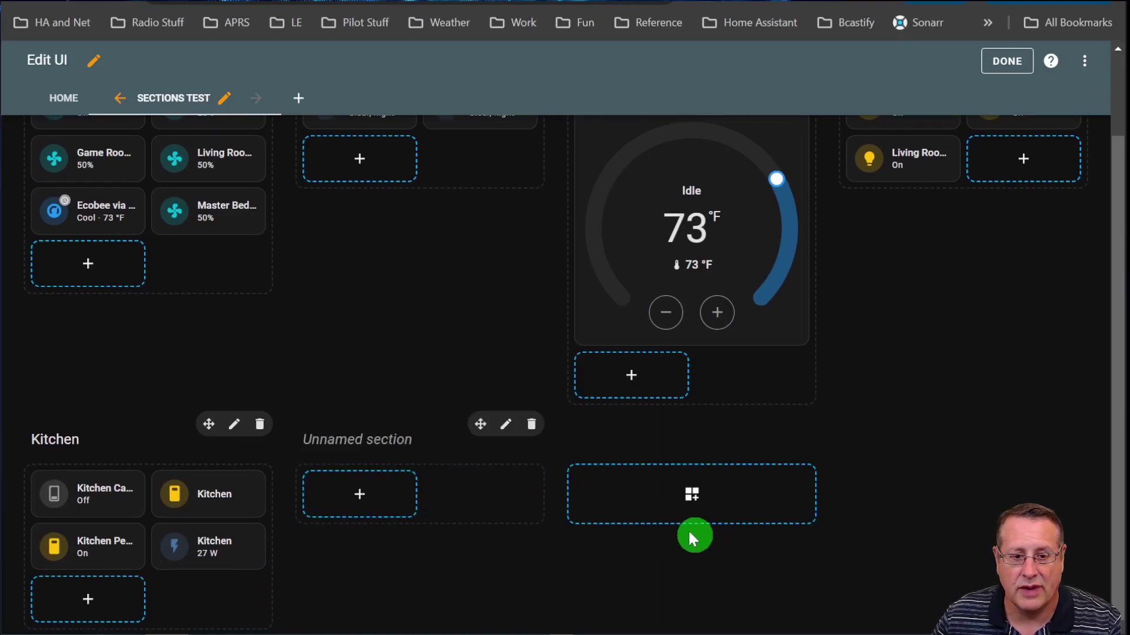
Browse cards by entity for the new section, searching 'lights' and 'switches', then cancel
{"action": "left_click", "coordinate": [386, 487]}
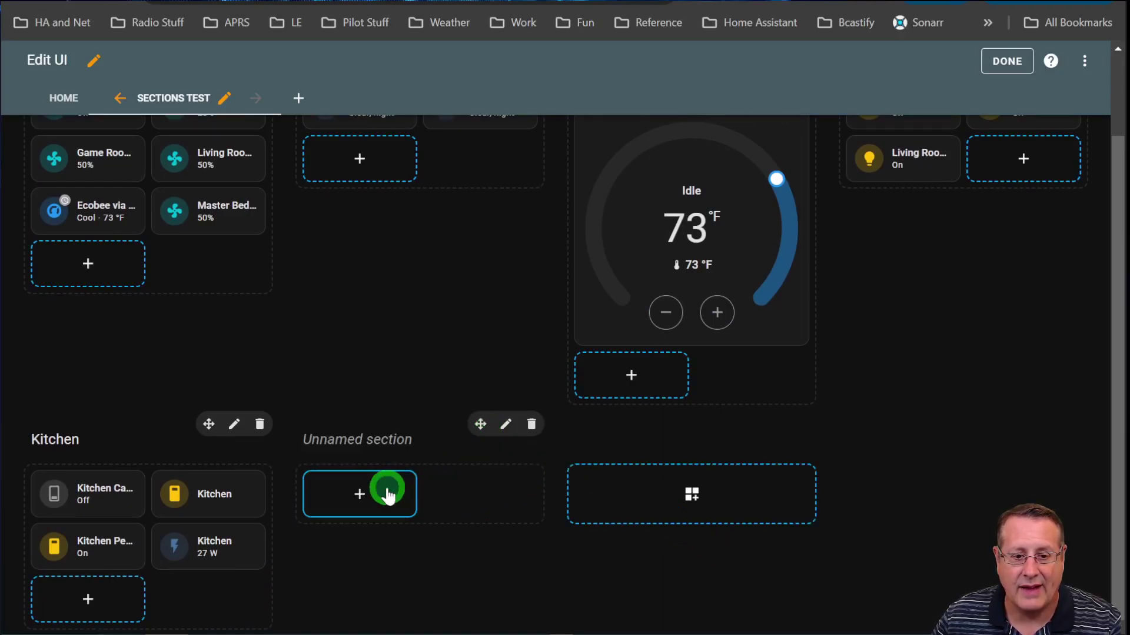
{"action": "left_click", "coordinate": [779, 141]}
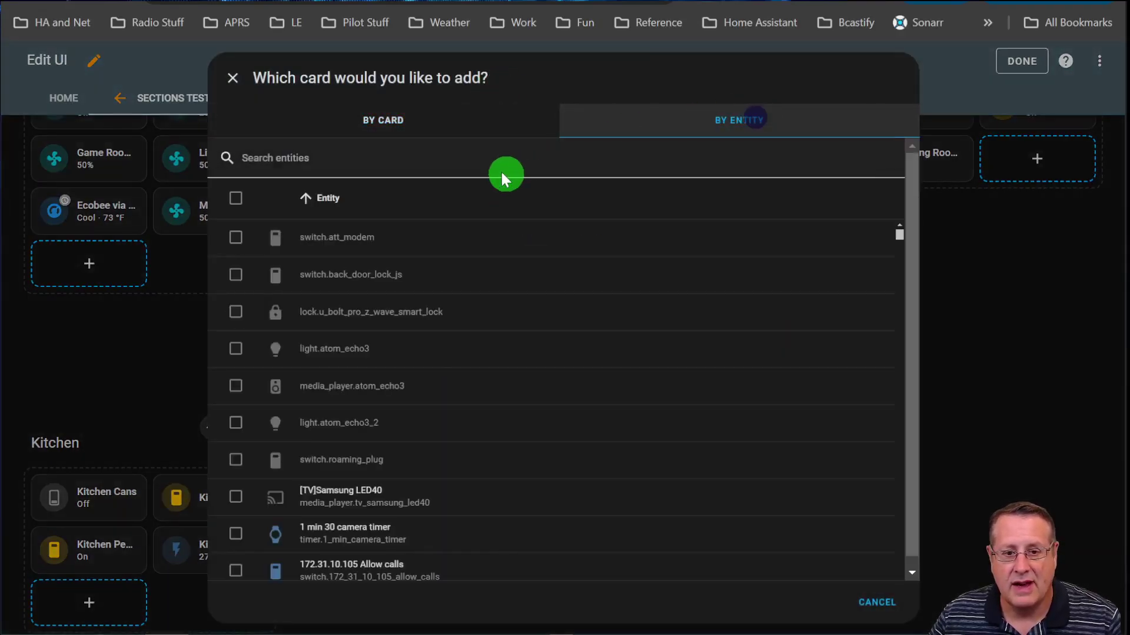
{"action": "left_click", "coordinate": [392, 157]}
{"action": "type", "text": "lights"}
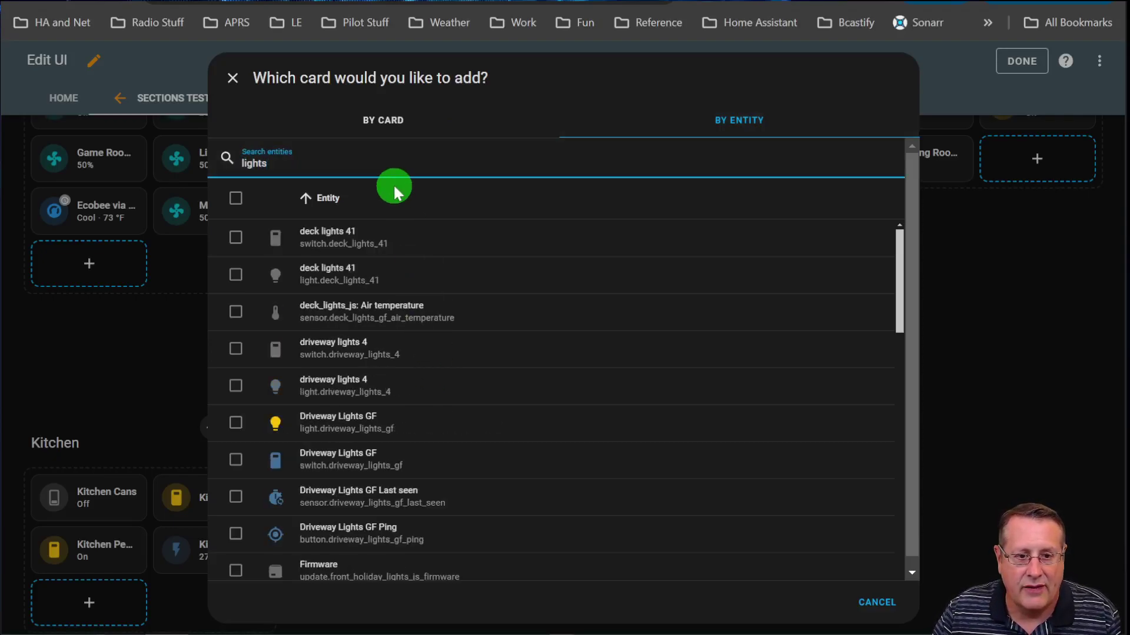
{"action": "key", "text": "BackSpace"}
{"action": "key", "text": "BackSpace"}
{"action": "key", "text": "BackSpace"}
{"action": "key", "text": "BackSpace"}
{"action": "key", "text": "BackSpace"}
{"action": "key", "text": "BackSpace"}
{"action": "type", "text": "switches"}
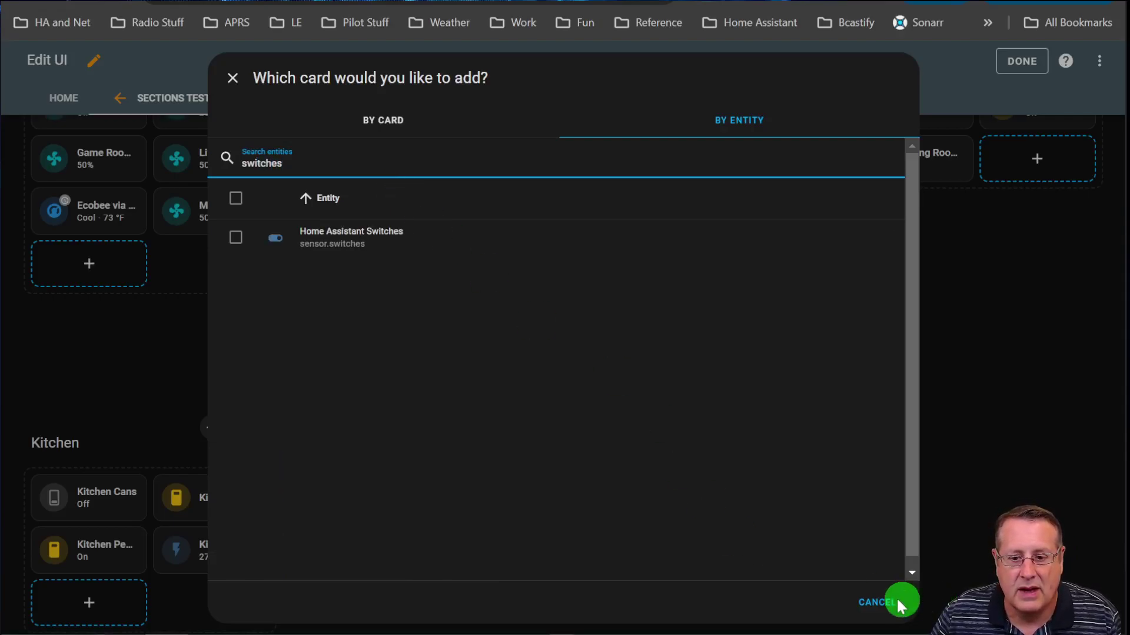
{"action": "left_click", "coordinate": [877, 602]}
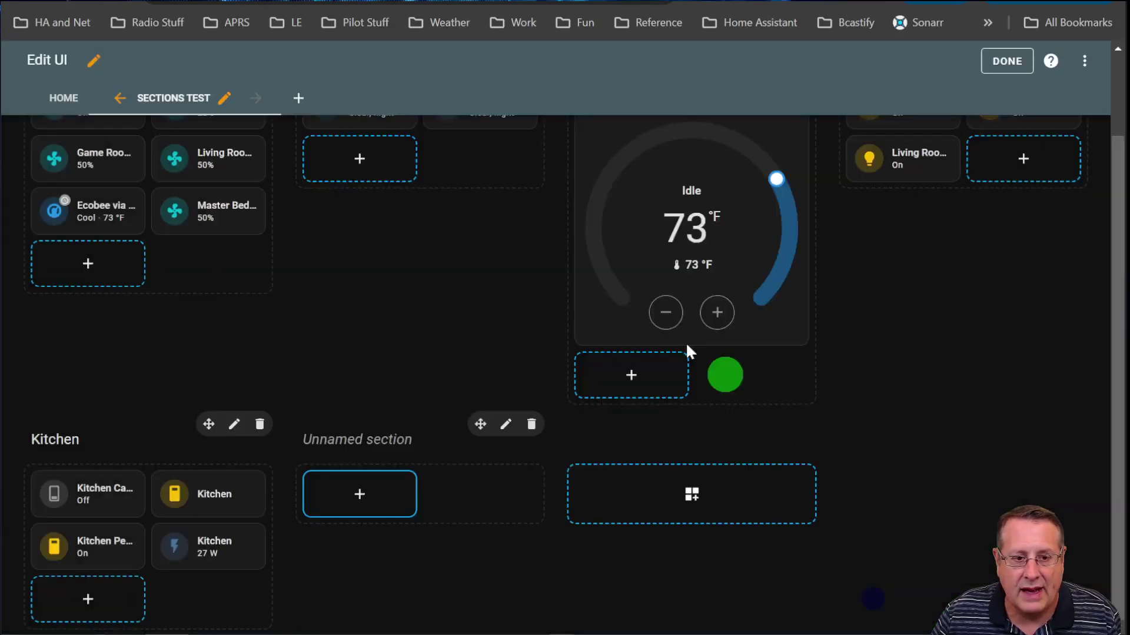
{"action": "scroll", "coordinate": [264, 235], "scroll_direction": "up", "scroll_amount": 1}
{"action": "scroll", "coordinate": [306, 288], "scroll_direction": "up", "scroll_amount": 2}
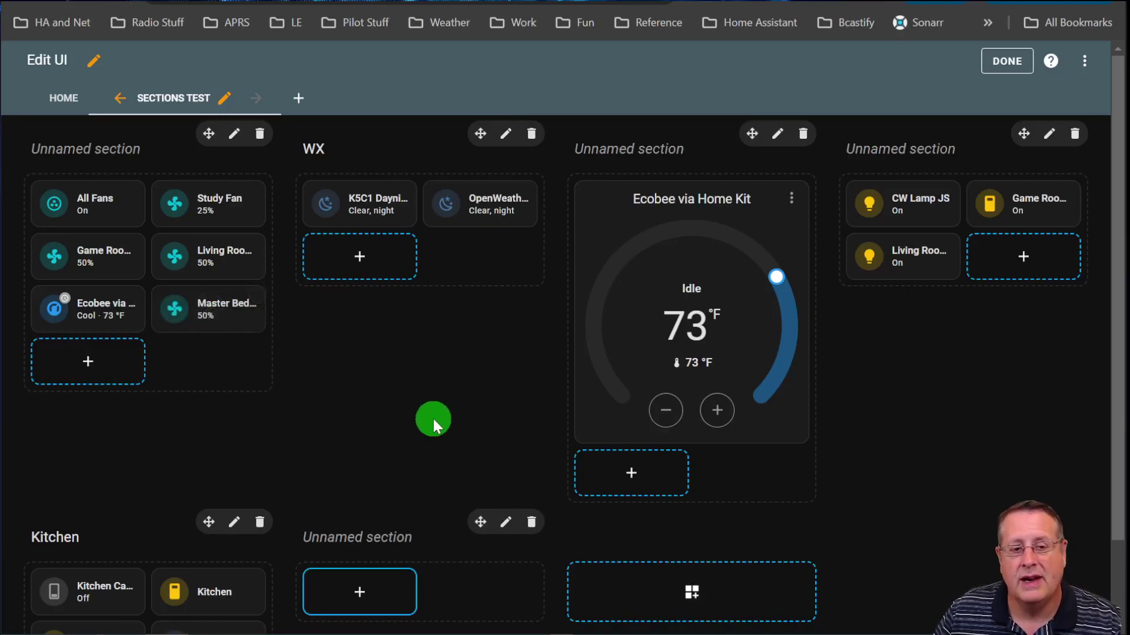
Reorder the fan tiles and move the Ecobee tile into the WX section
{"action": "mouse_move", "coordinate": [116, 306]}
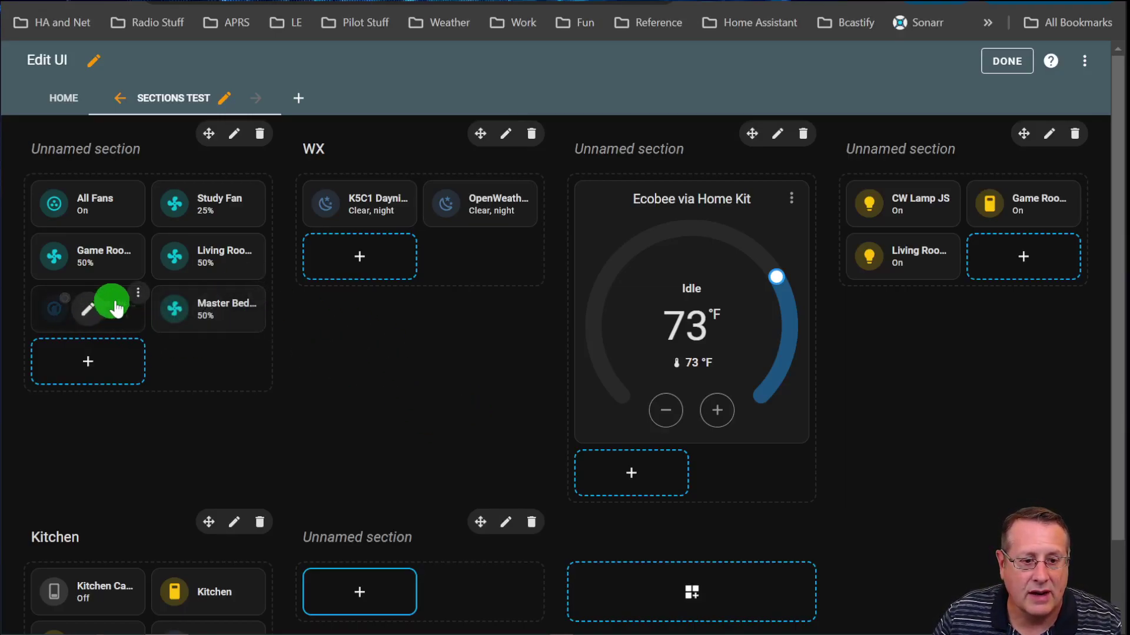
{"action": "left_click_drag", "start_coordinate": [116, 306], "coordinate": [111, 207]}
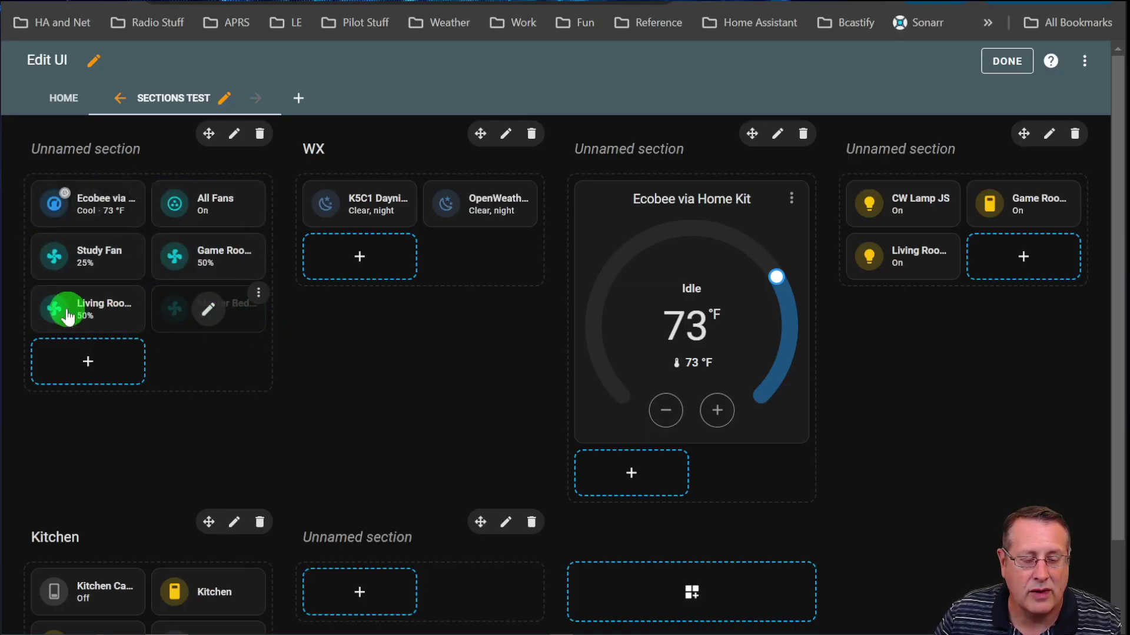
{"action": "left_click_drag", "start_coordinate": [68, 316], "coordinate": [202, 222]}
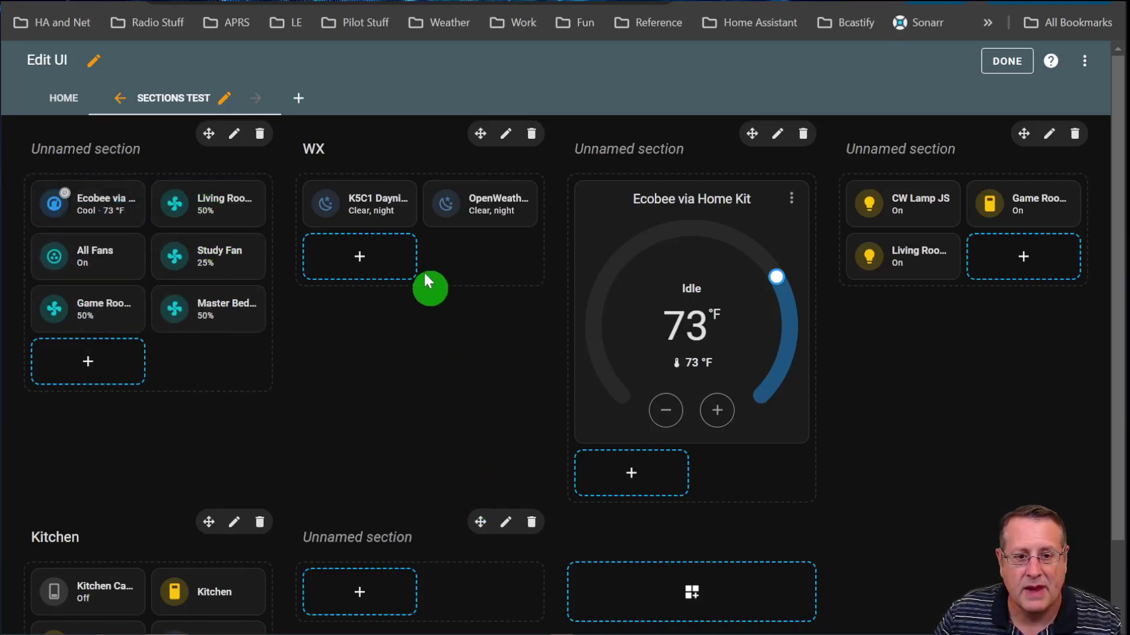
{"action": "left_click_drag", "start_coordinate": [122, 201], "coordinate": [485, 257]}
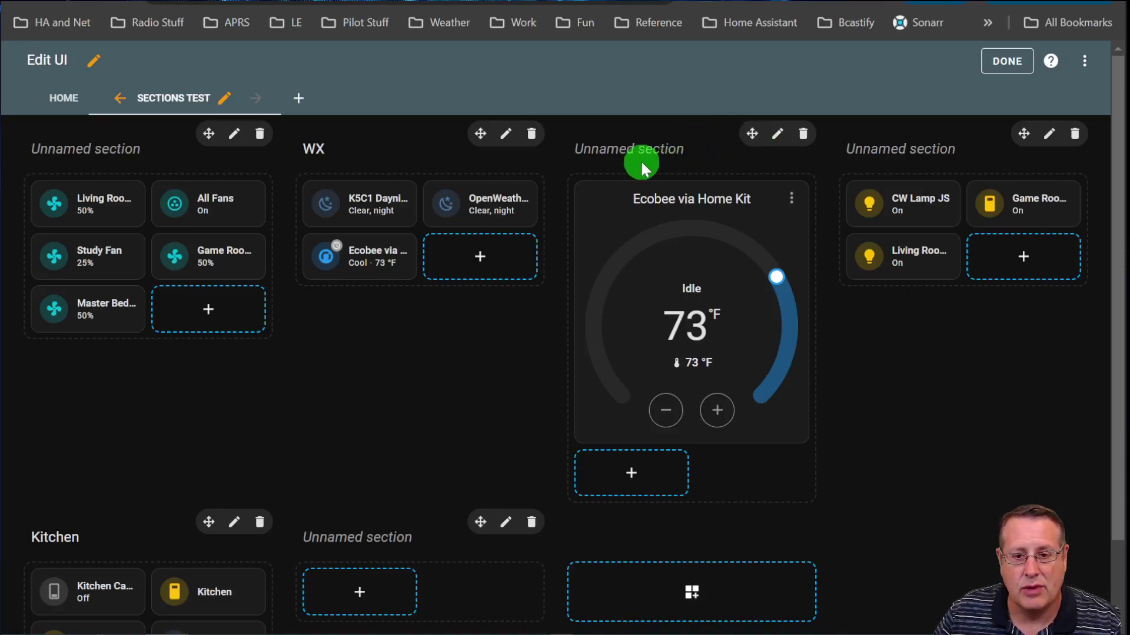
Put the thermostat section first and Kitchen second, then finish editing
{"action": "left_click_drag", "start_coordinate": [749, 133], "coordinate": [126, 136]}
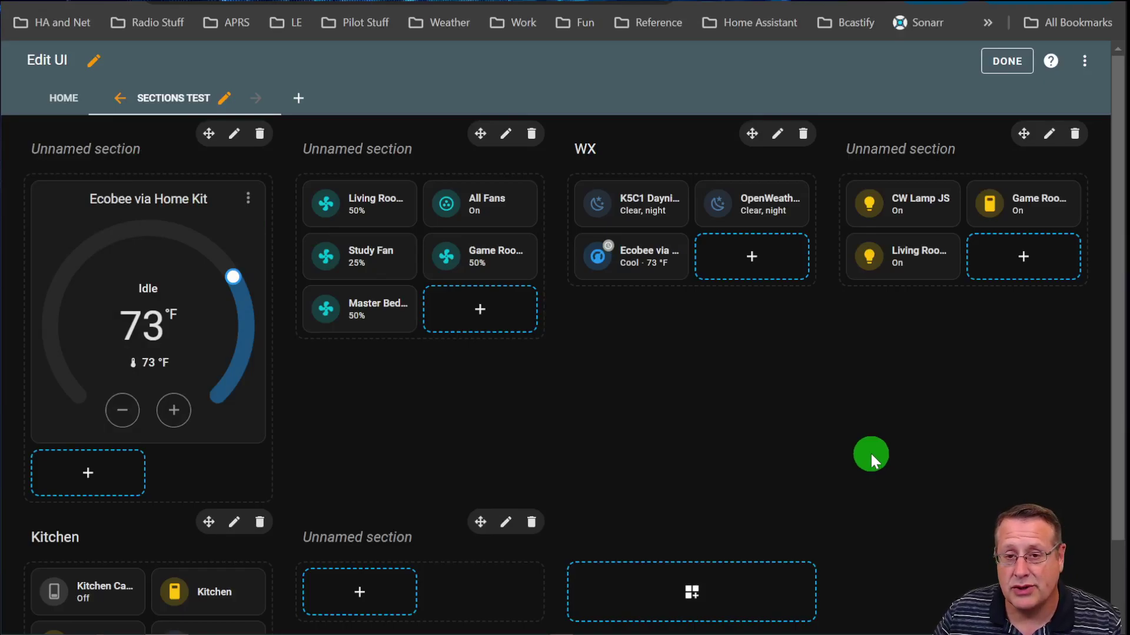
{"action": "scroll", "coordinate": [933, 444], "scroll_direction": "down", "scroll_amount": 2}
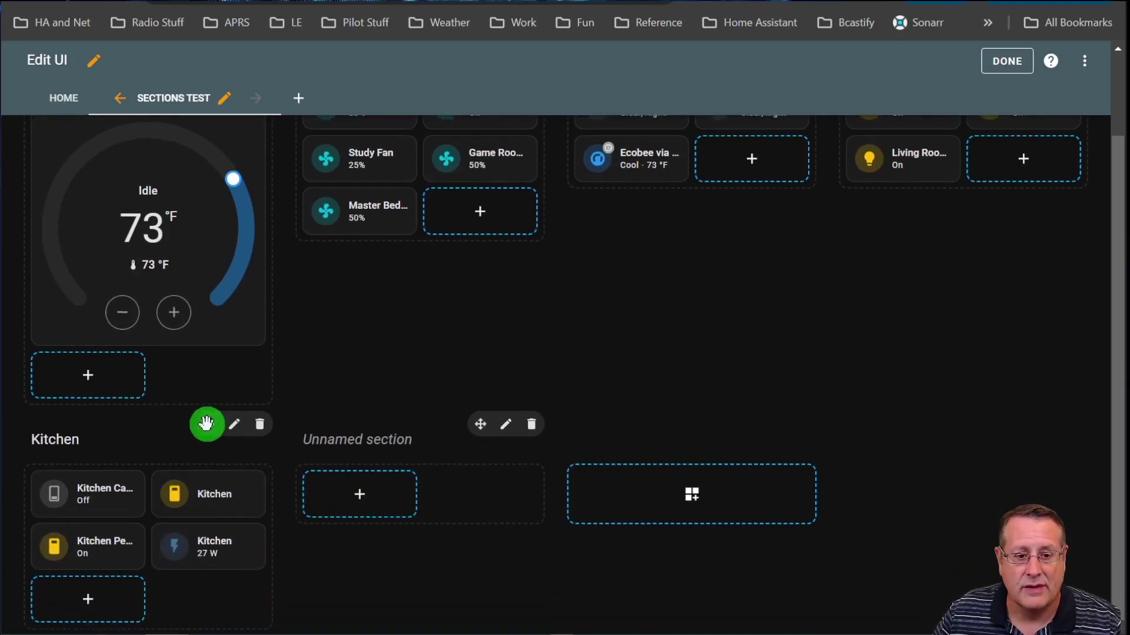
{"action": "left_click_drag", "start_coordinate": [206, 424], "coordinate": [406, 255]}
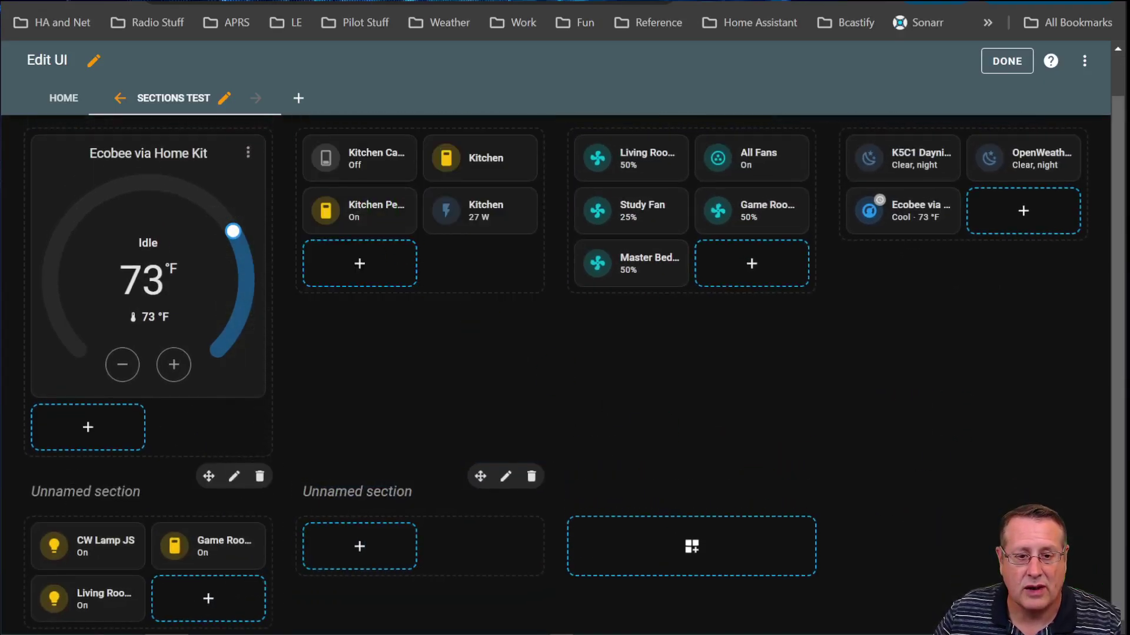
{"action": "scroll", "coordinate": [945, 520], "scroll_direction": "up", "scroll_amount": 1}
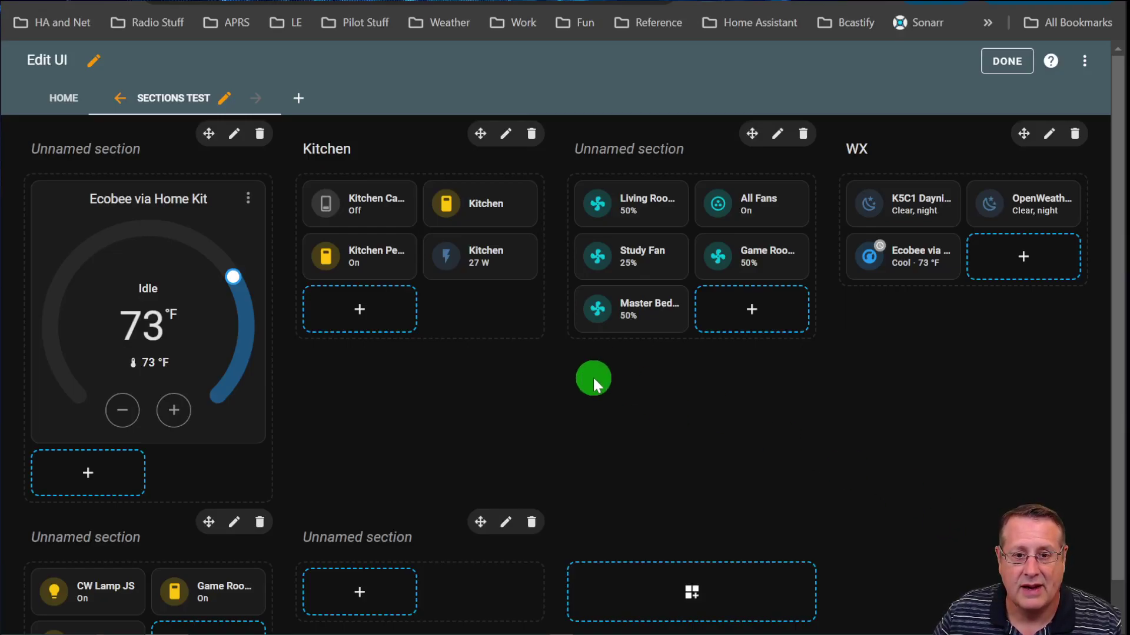
{"action": "left_click", "coordinate": [1003, 63]}
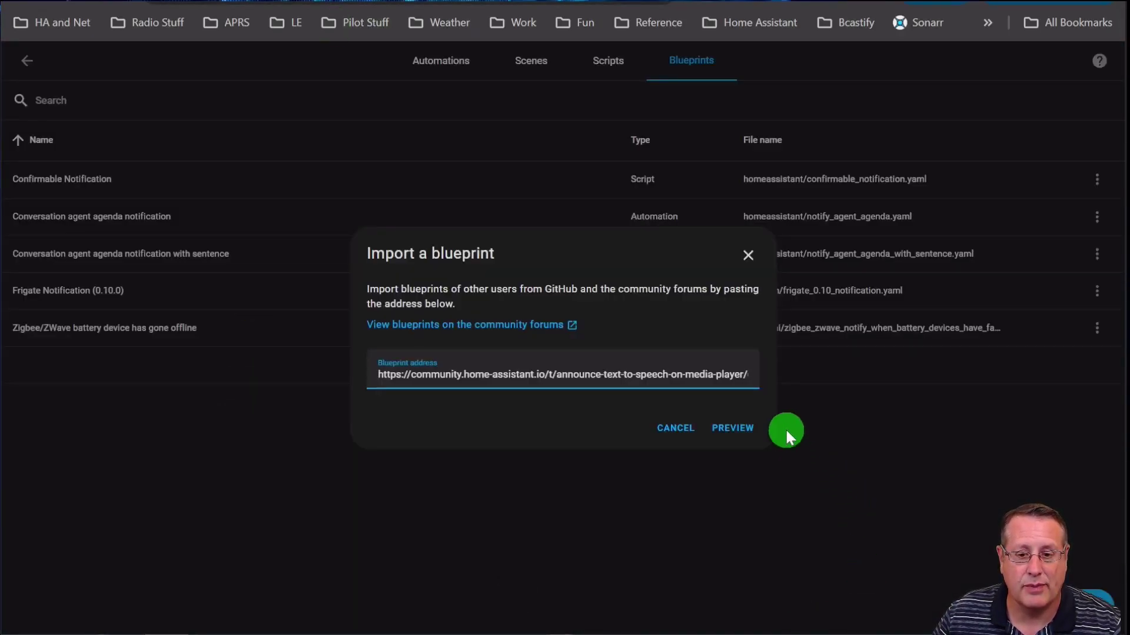
Import the Announce blueprint and start a script from it with icon mdi:speaker
{"action": "left_click", "coordinate": [732, 428]}
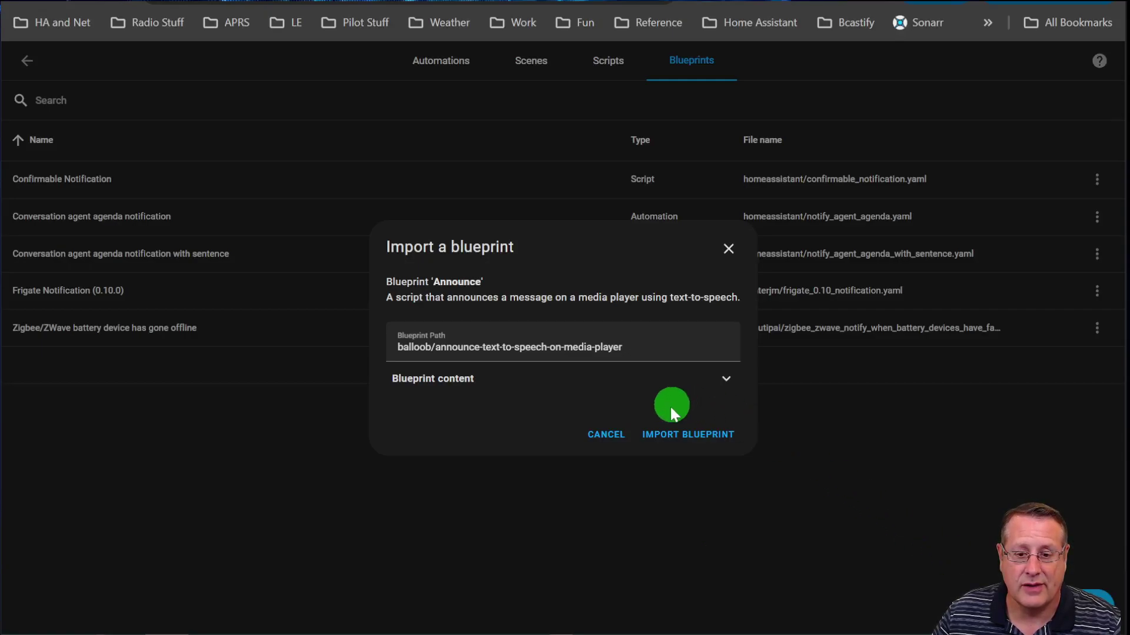
{"action": "left_click", "coordinate": [673, 433]}
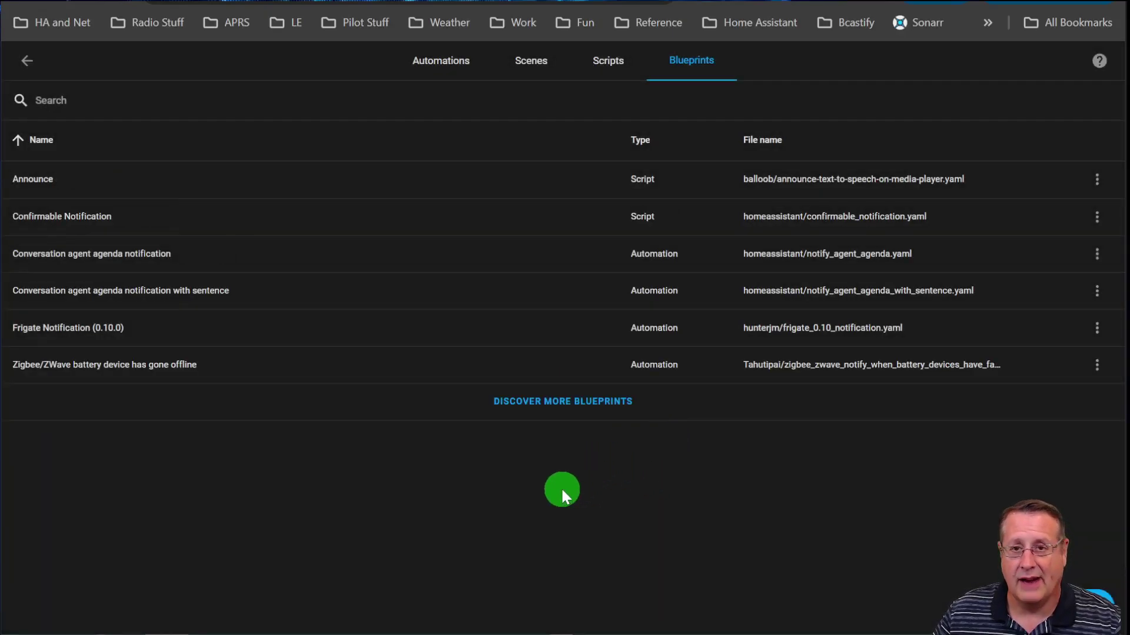
{"action": "left_click", "coordinate": [37, 183]}
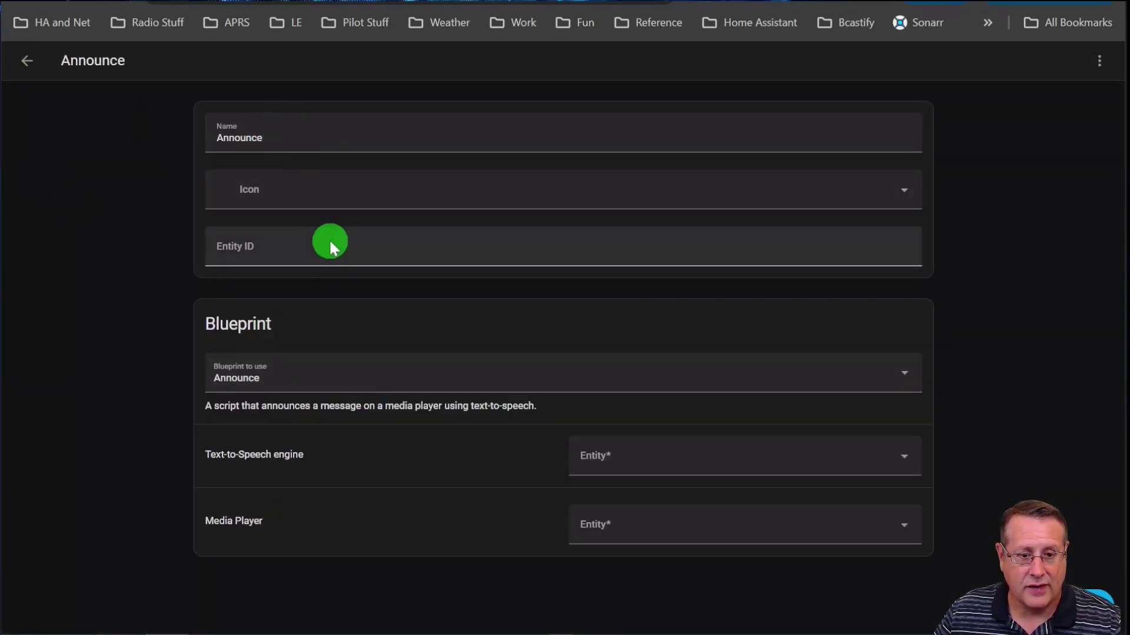
{"action": "left_click", "coordinate": [311, 193]}
{"action": "type", "text": "spe"}
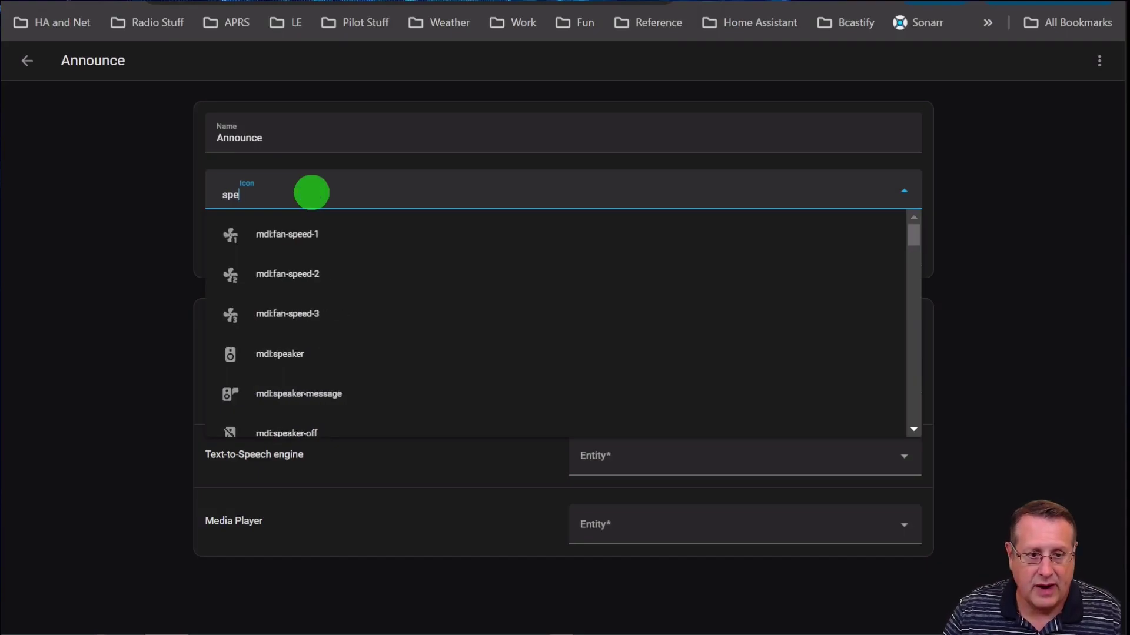
{"action": "left_click", "coordinate": [360, 355]}
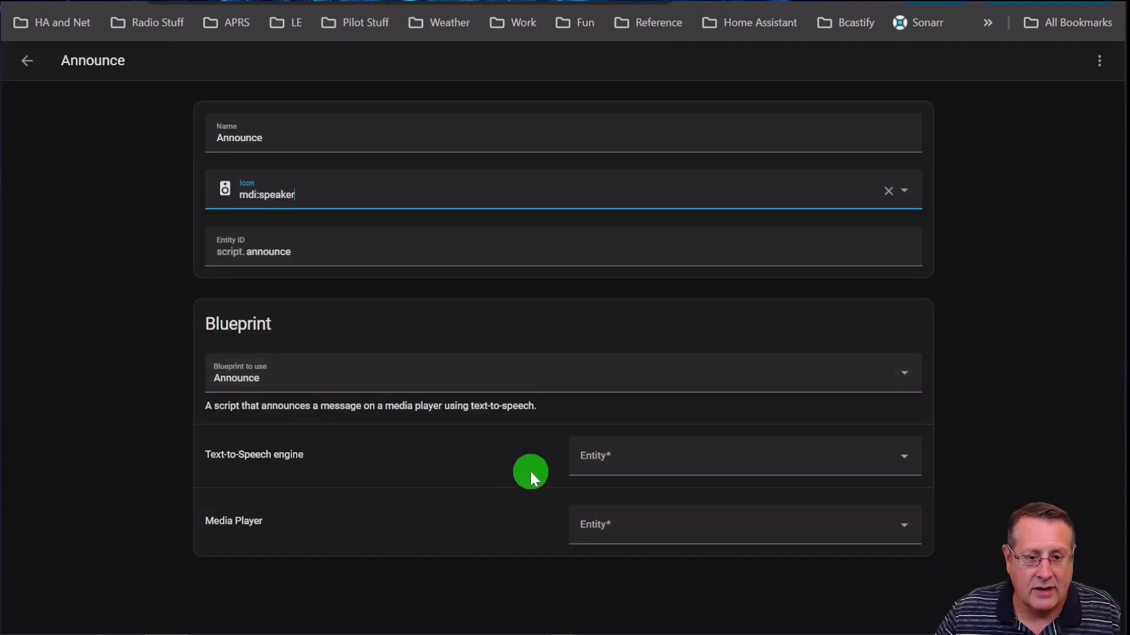
Set text-to-speech to Home Assistant Cloud and the media player to Echo Dot, then save
{"action": "left_click", "coordinate": [903, 458]}
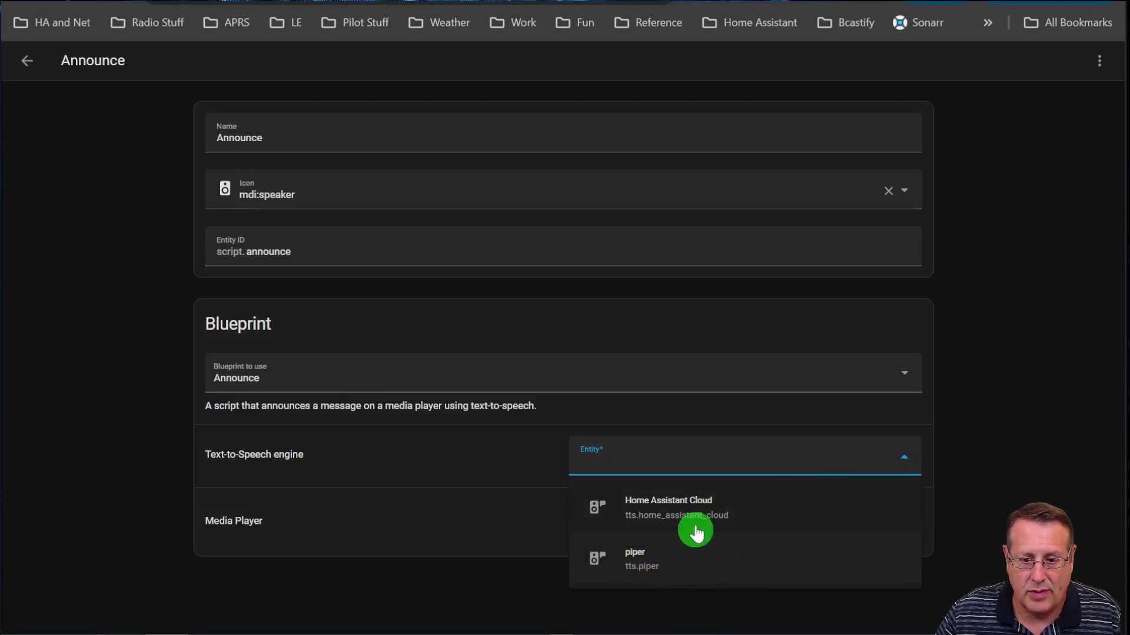
{"action": "left_click", "coordinate": [692, 502]}
{"action": "left_click", "coordinate": [786, 521]}
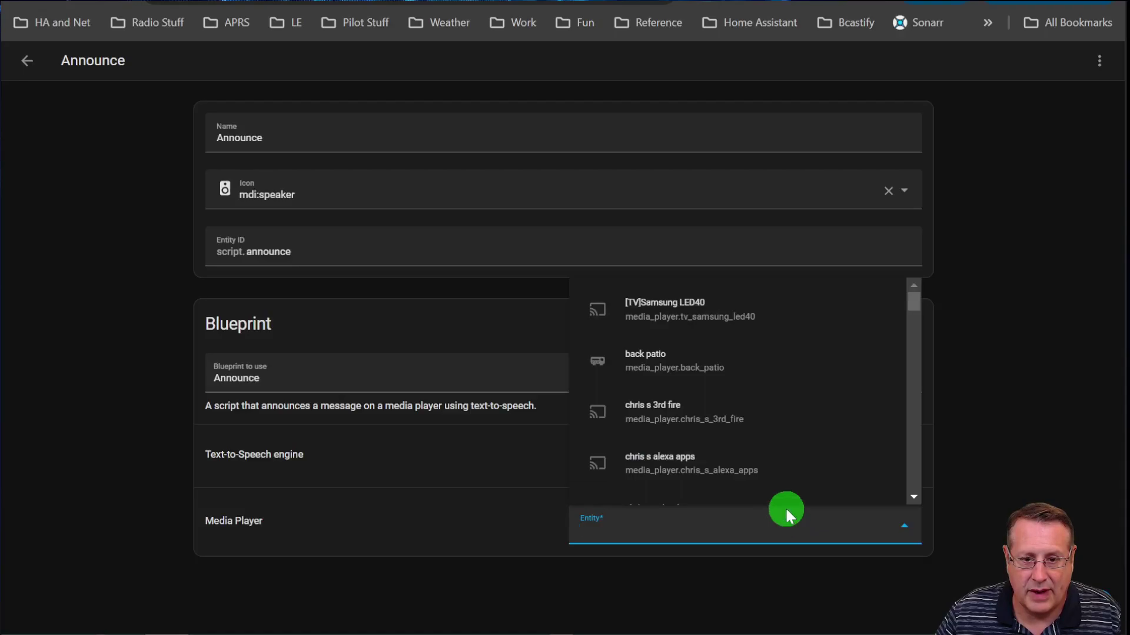
{"action": "scroll", "coordinate": [754, 374], "scroll_direction": "down", "scroll_amount": 3}
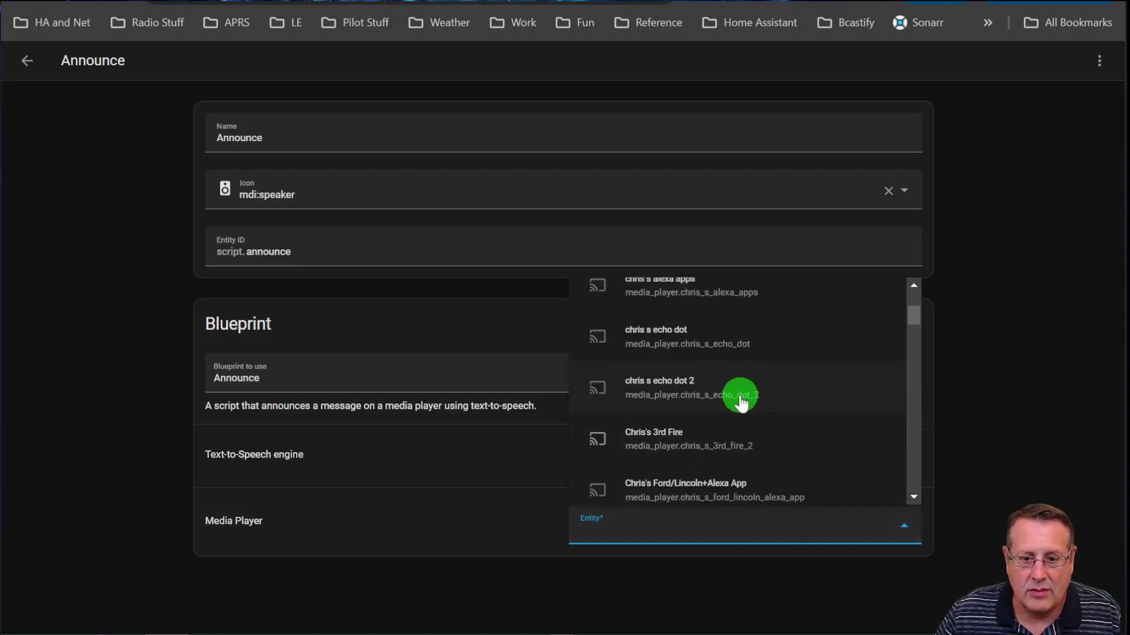
{"action": "left_click", "coordinate": [711, 347]}
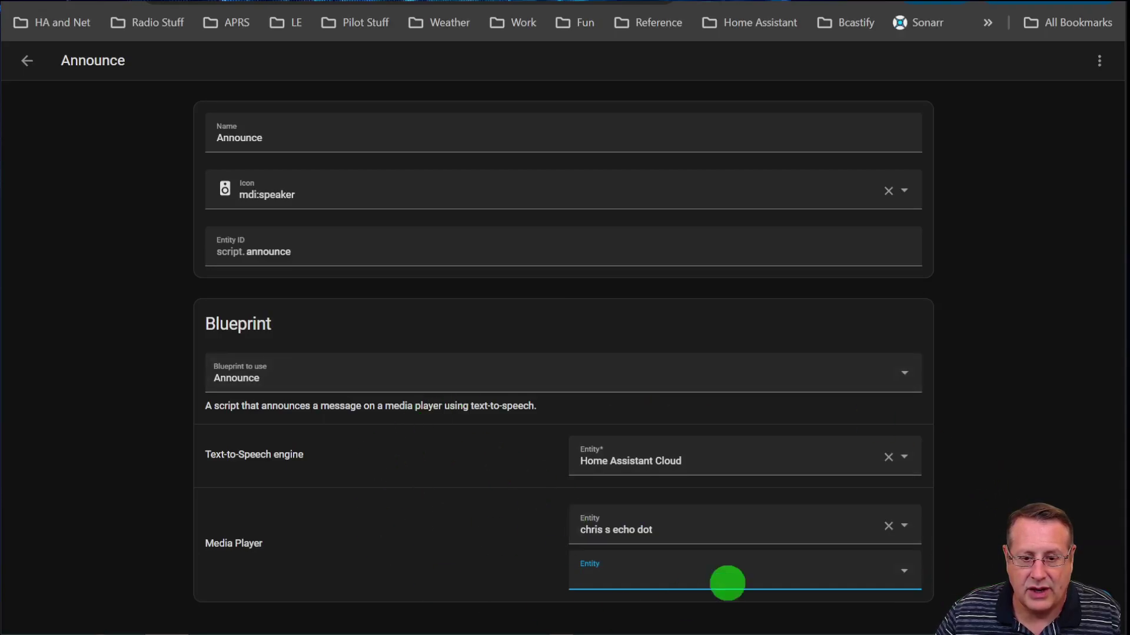
{"action": "left_click", "coordinate": [1071, 612]}
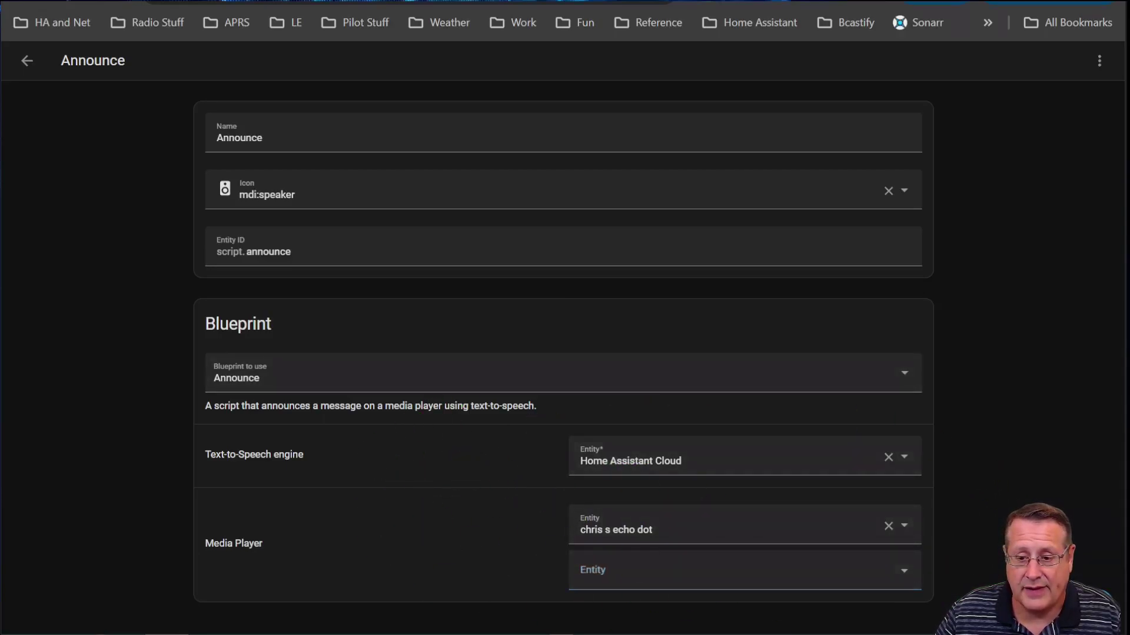
Run the Announce Test script with the message 'Hello world', then close the run dialog
{"action": "left_click", "coordinate": [1099, 60]}
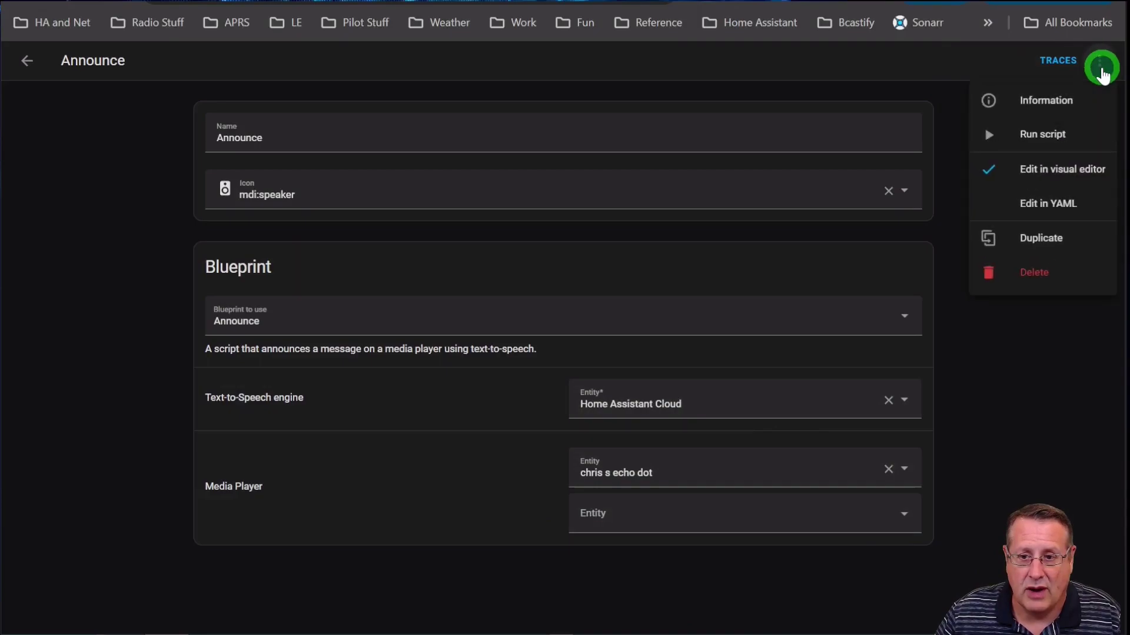
{"action": "left_click", "coordinate": [1053, 135]}
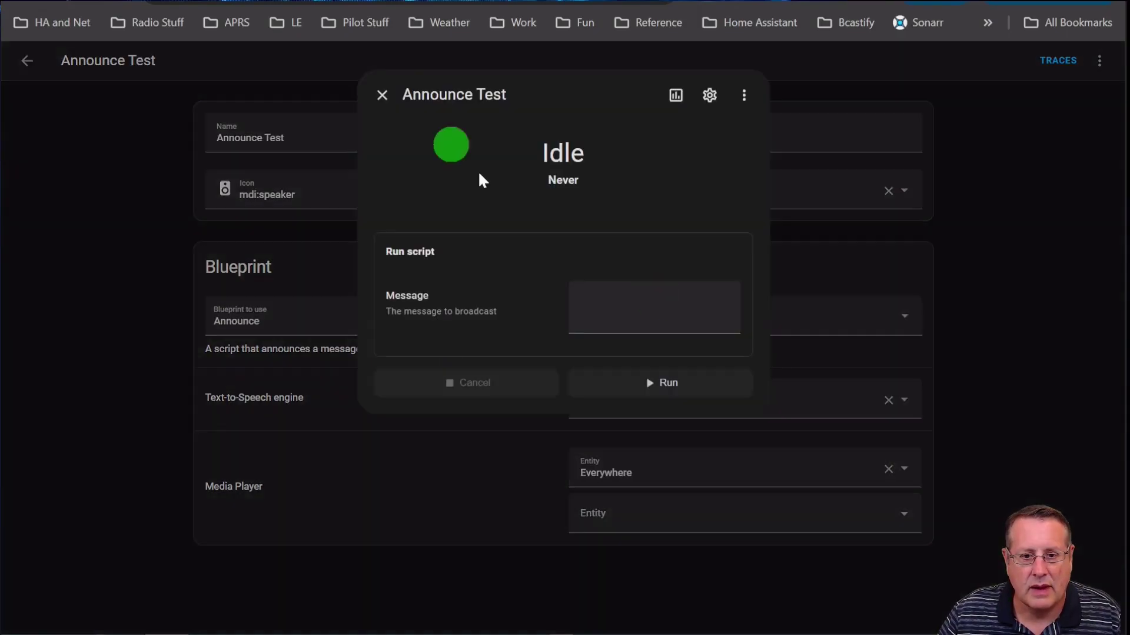
{"action": "left_click", "coordinate": [659, 301]}
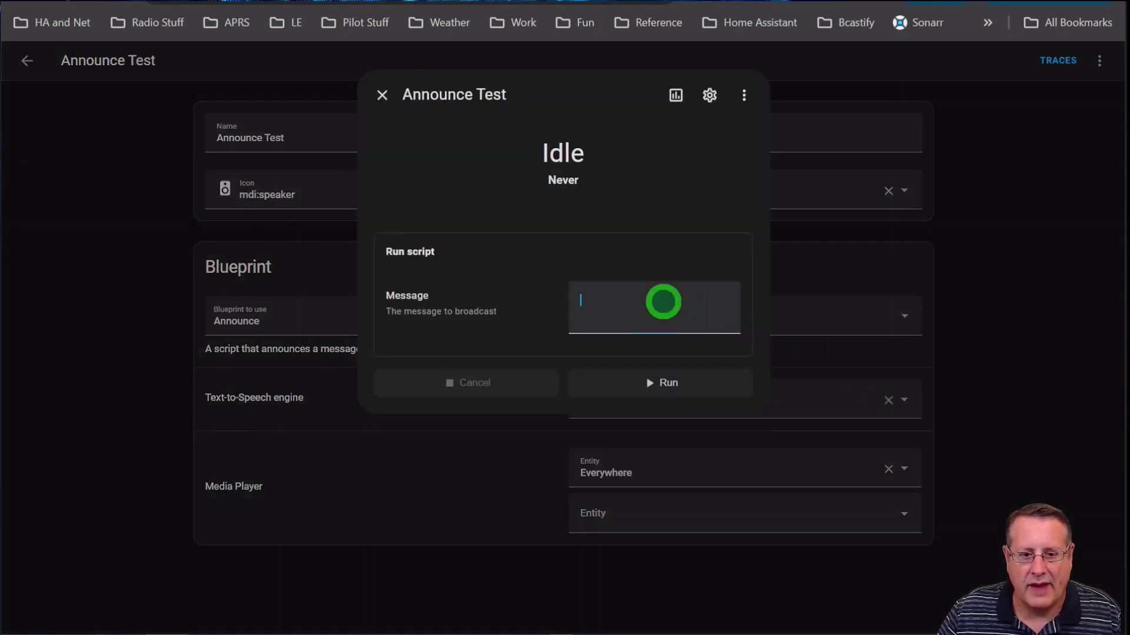
{"action": "type", "text": "Hellow"}
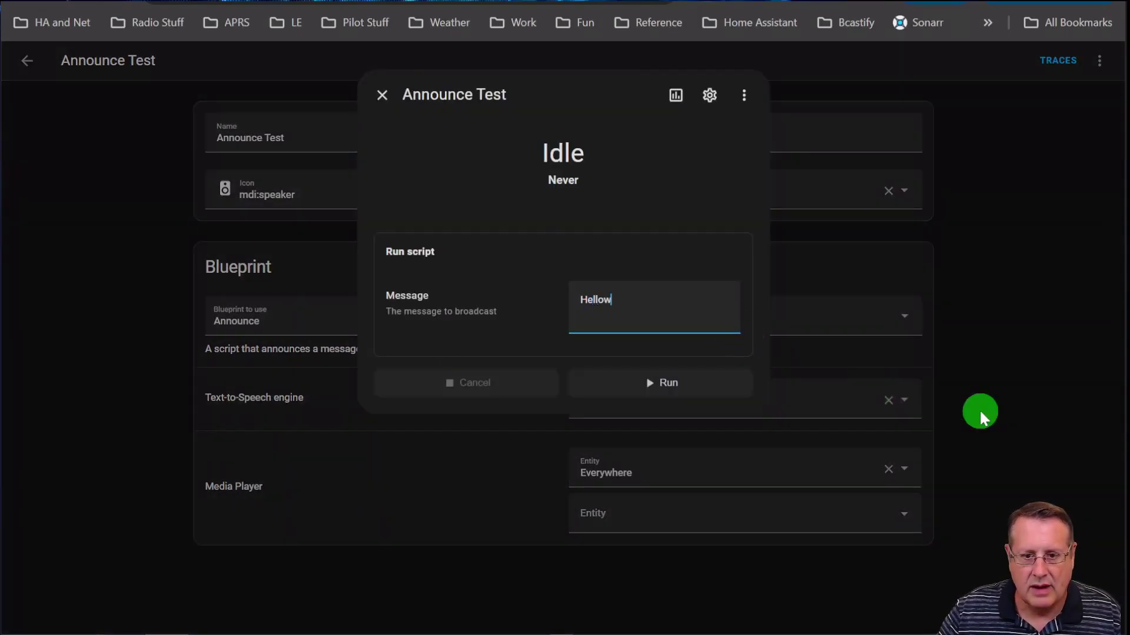
{"action": "key", "text": "BackSpace"}
{"action": "key", "text": "BackSpace"}
{"action": "type", "text": "world"}
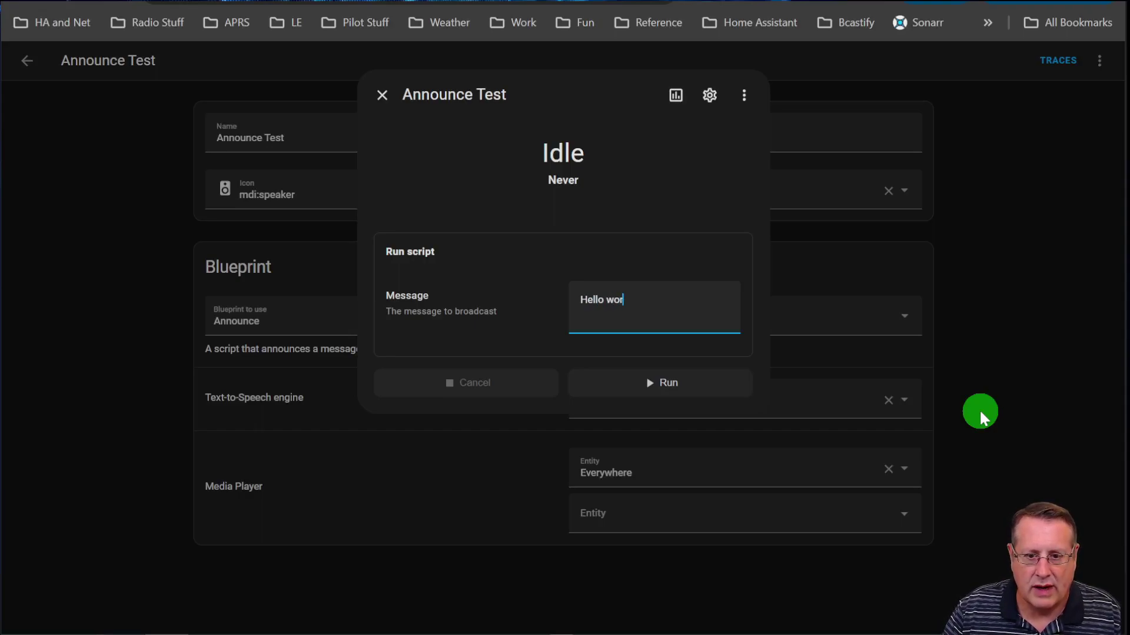
{"action": "left_click", "coordinate": [729, 384]}
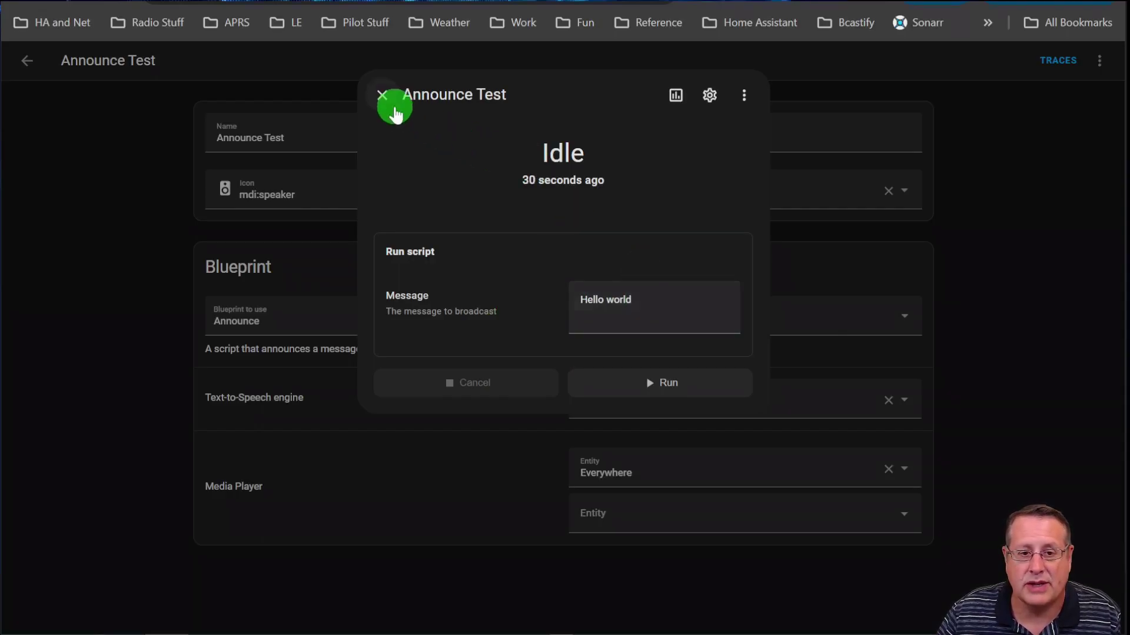
{"action": "left_click", "coordinate": [382, 95]}
{"action": "key", "text": "ctrl+Tab"}
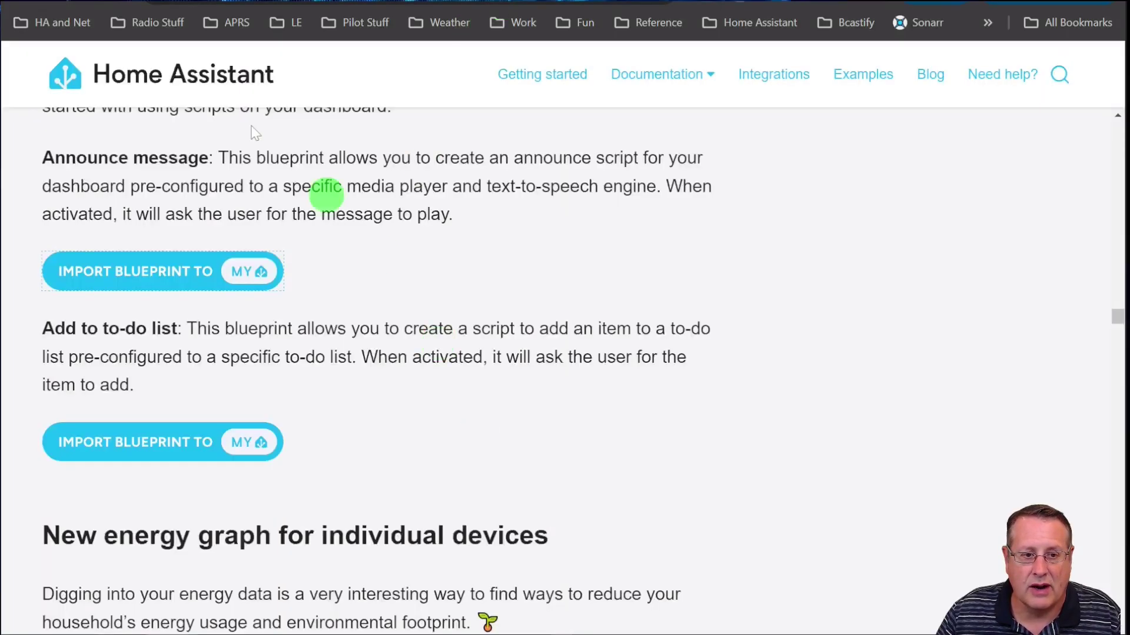
Send the Add to-do list blueprint to the Home Assistant instance and preview its import
{"action": "left_click", "coordinate": [155, 446]}
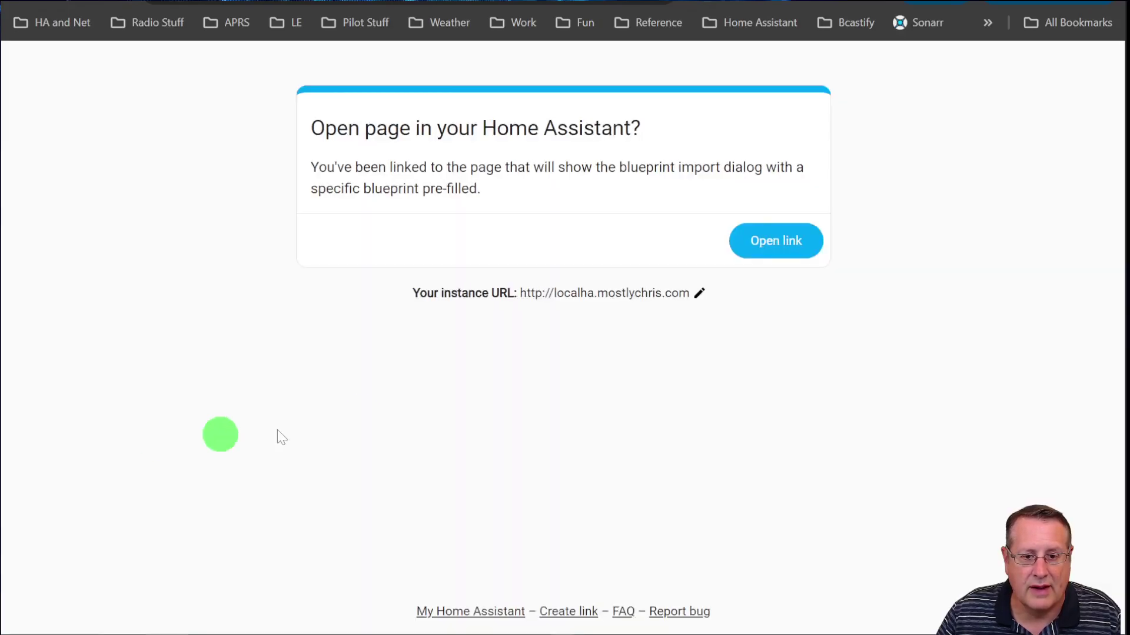
{"action": "left_click", "coordinate": [788, 234]}
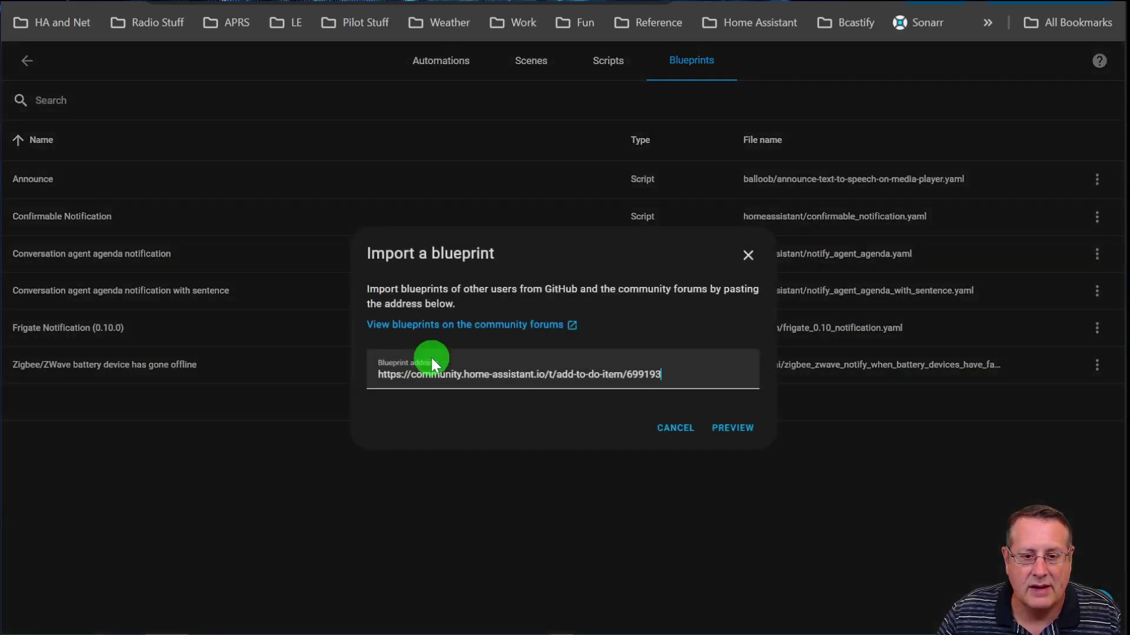
{"action": "left_click", "coordinate": [740, 429]}
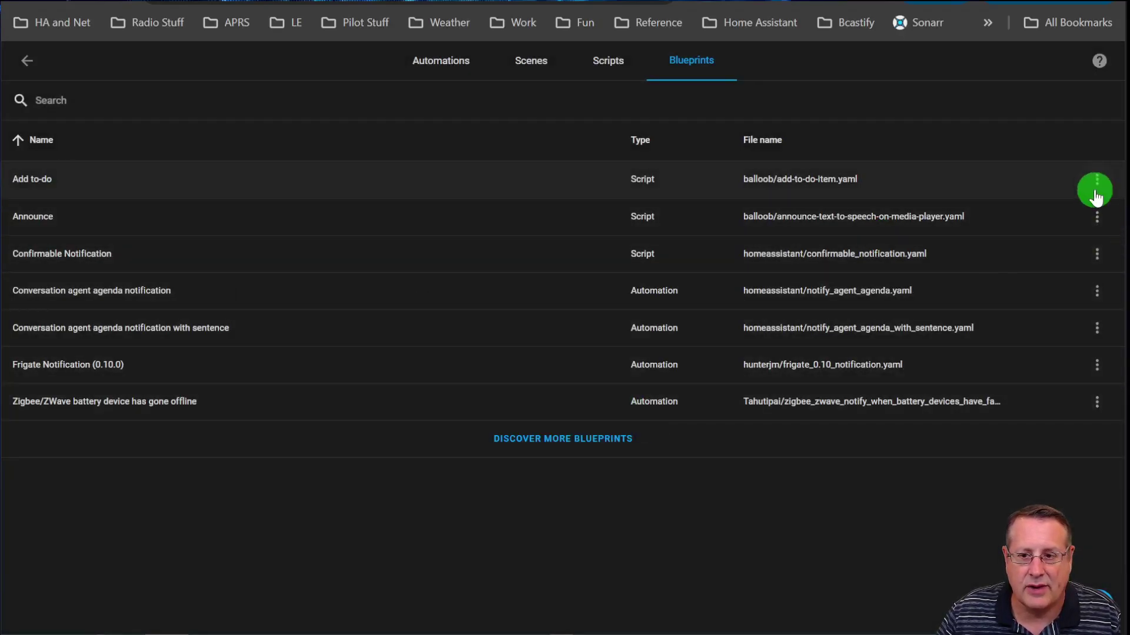
Create a script from the Add to-do blueprint with icon mdi:shopping
{"action": "left_click", "coordinate": [1095, 194]}
{"action": "left_click", "coordinate": [1033, 220]}
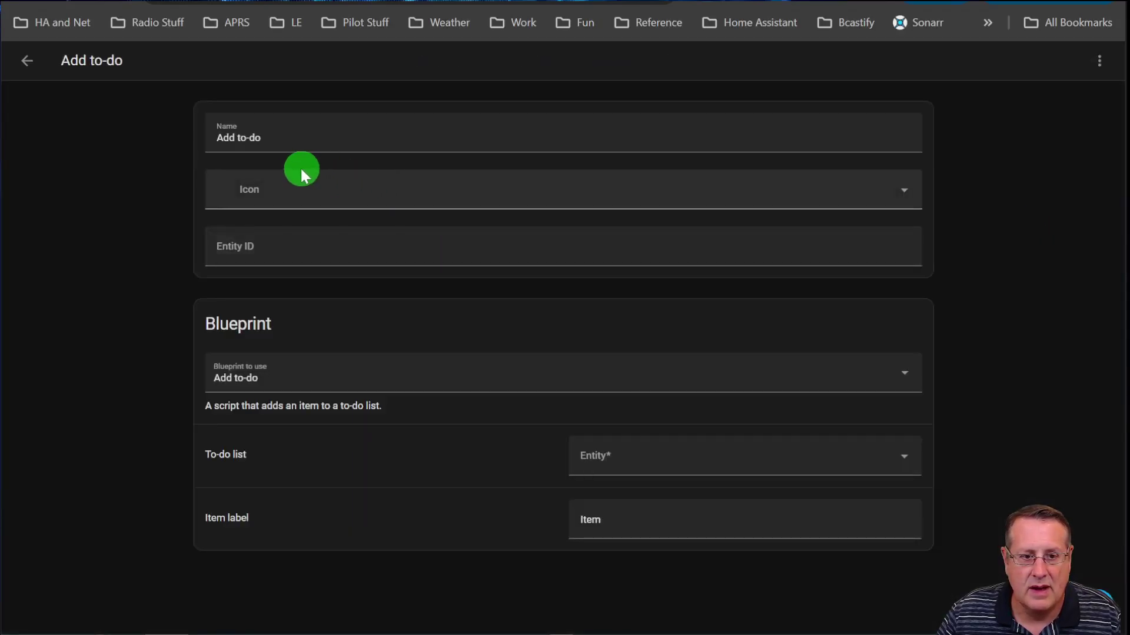
{"action": "left_click", "coordinate": [241, 183]}
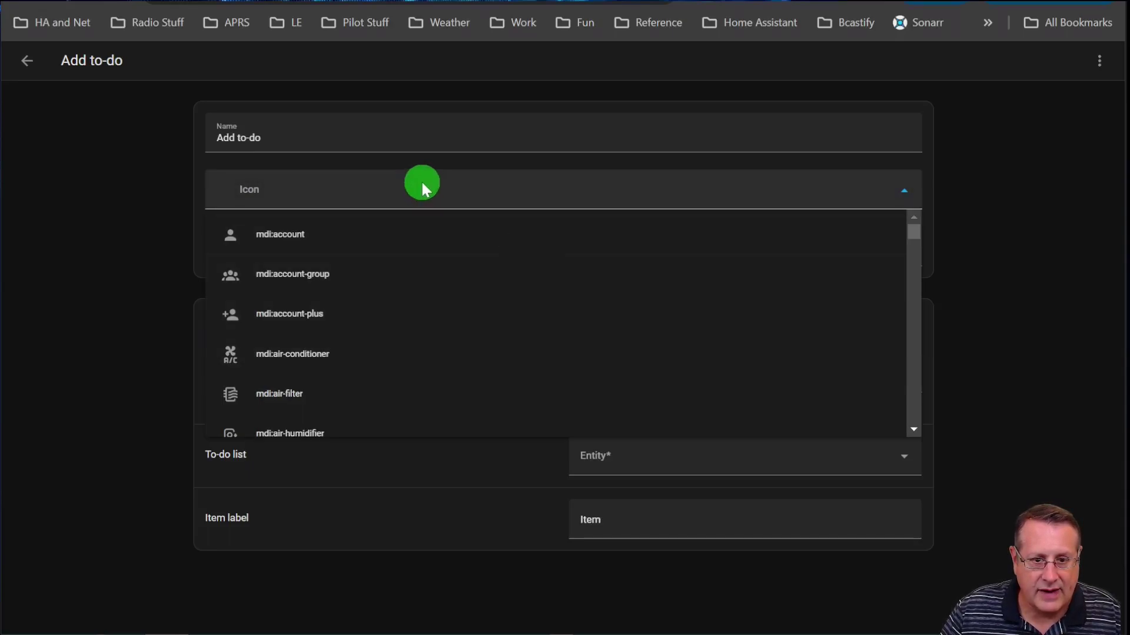
{"action": "left_click", "coordinate": [397, 193]}
{"action": "type", "text": "shopp"}
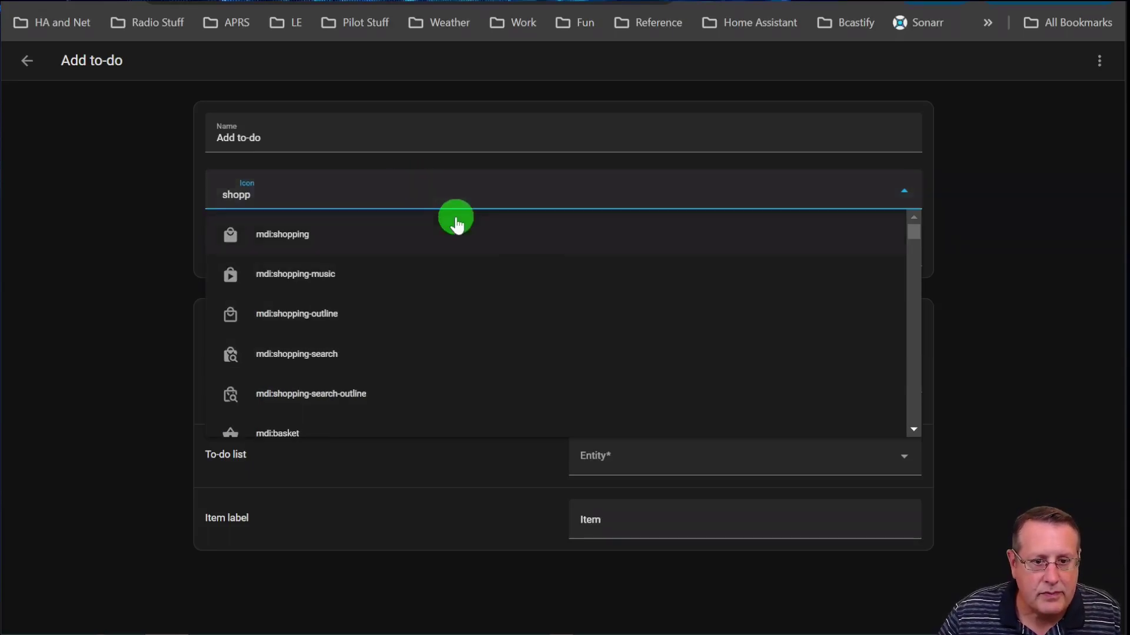
{"action": "left_click", "coordinate": [353, 230]}
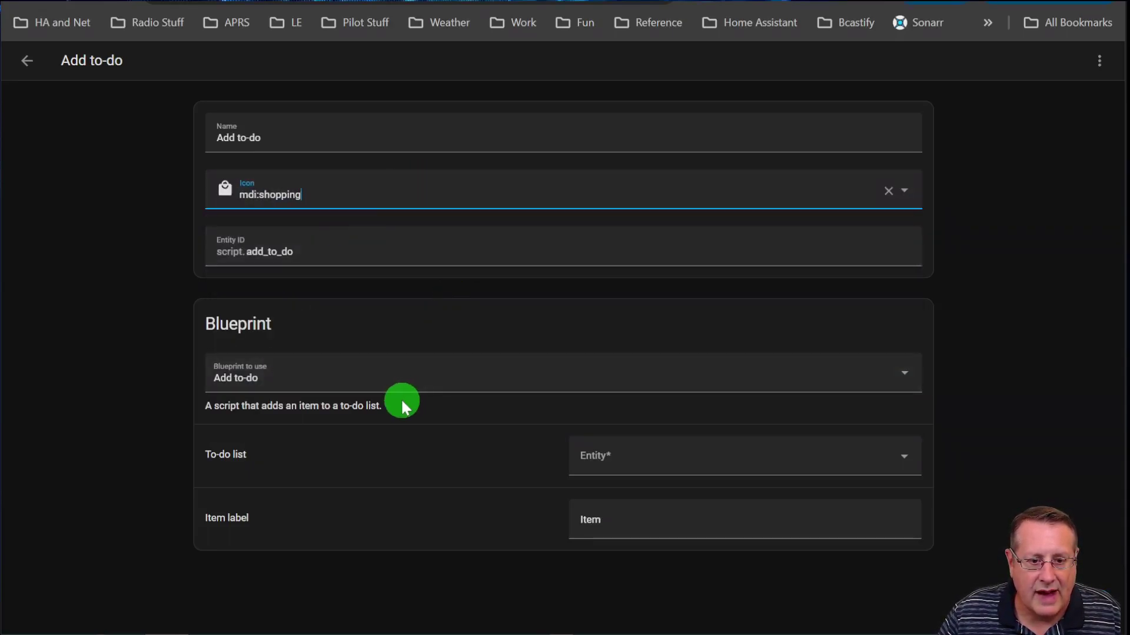
Target the M chores to-do list, save, and run the script adding Eggs
{"action": "left_click", "coordinate": [662, 457]}
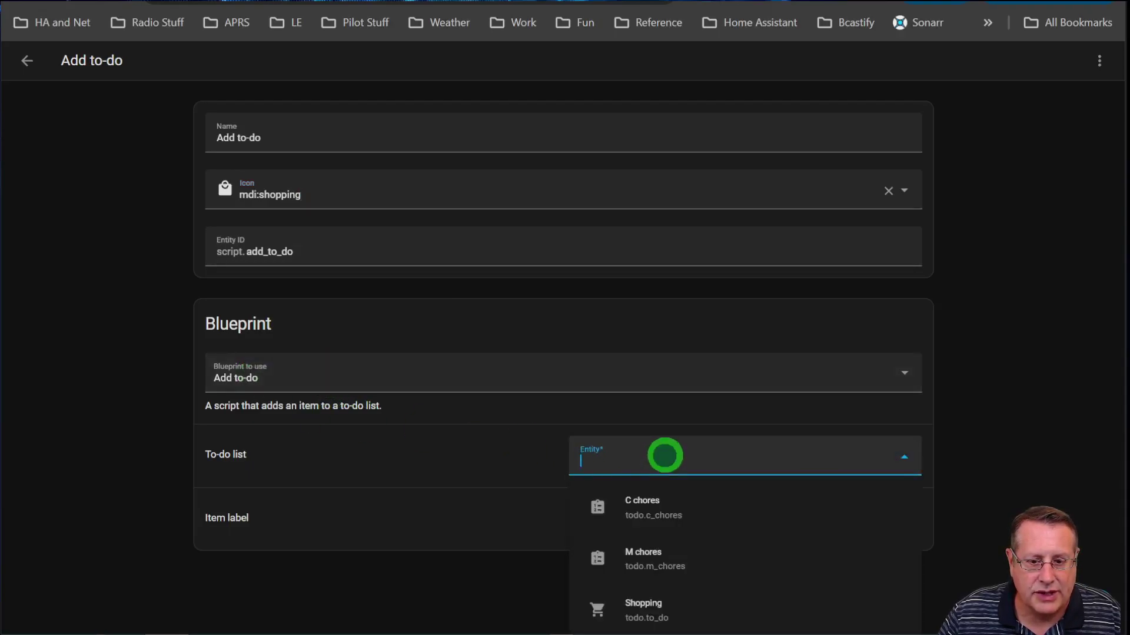
{"action": "left_click", "coordinate": [647, 606]}
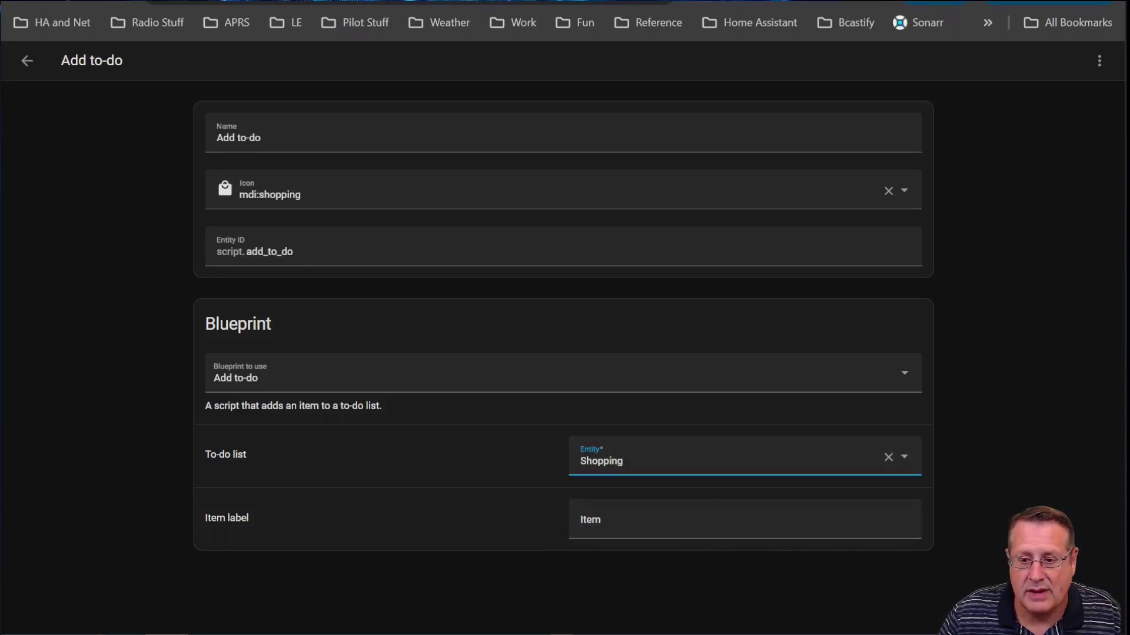
{"action": "key", "text": "ctrl+s"}
{"action": "left_click", "coordinate": [1099, 60]}
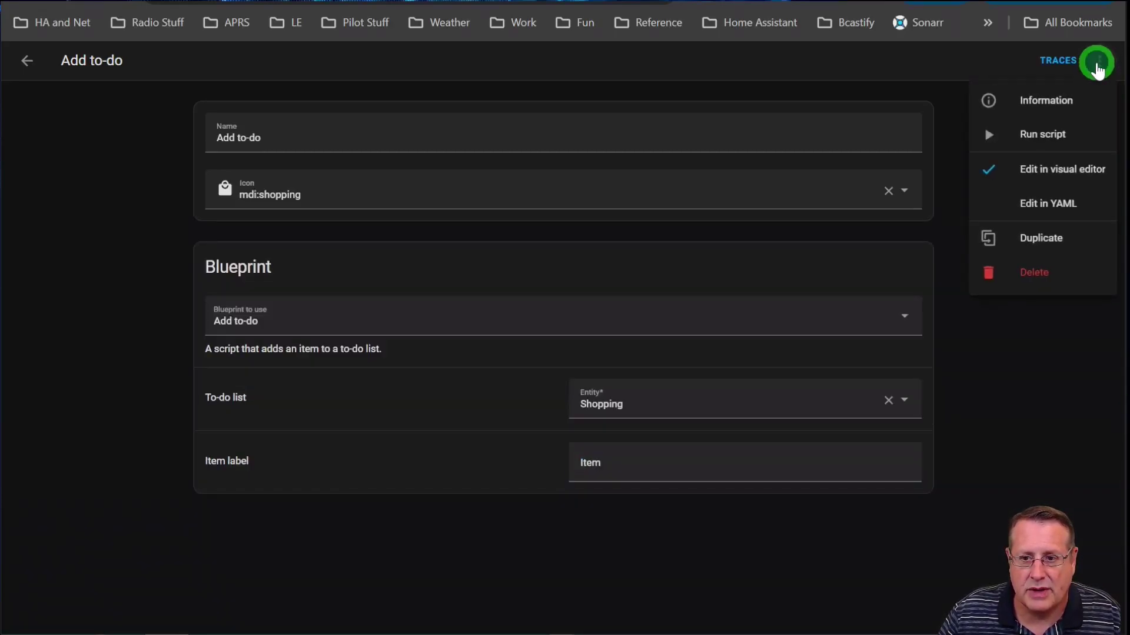
{"action": "left_click", "coordinate": [1054, 134]}
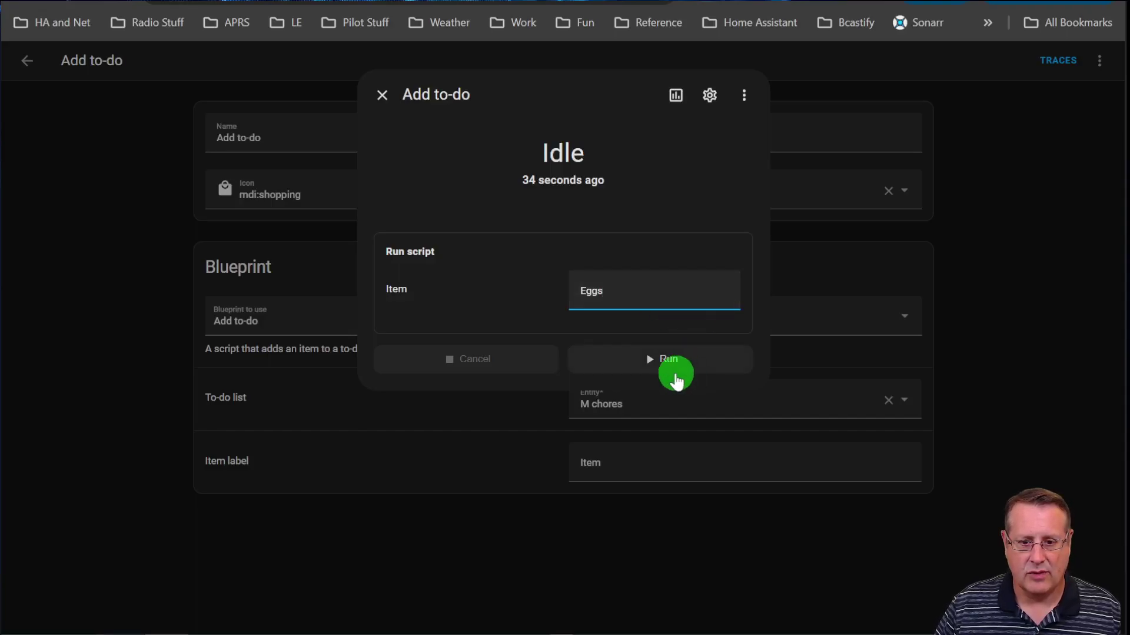
{"action": "left_click", "coordinate": [667, 360]}
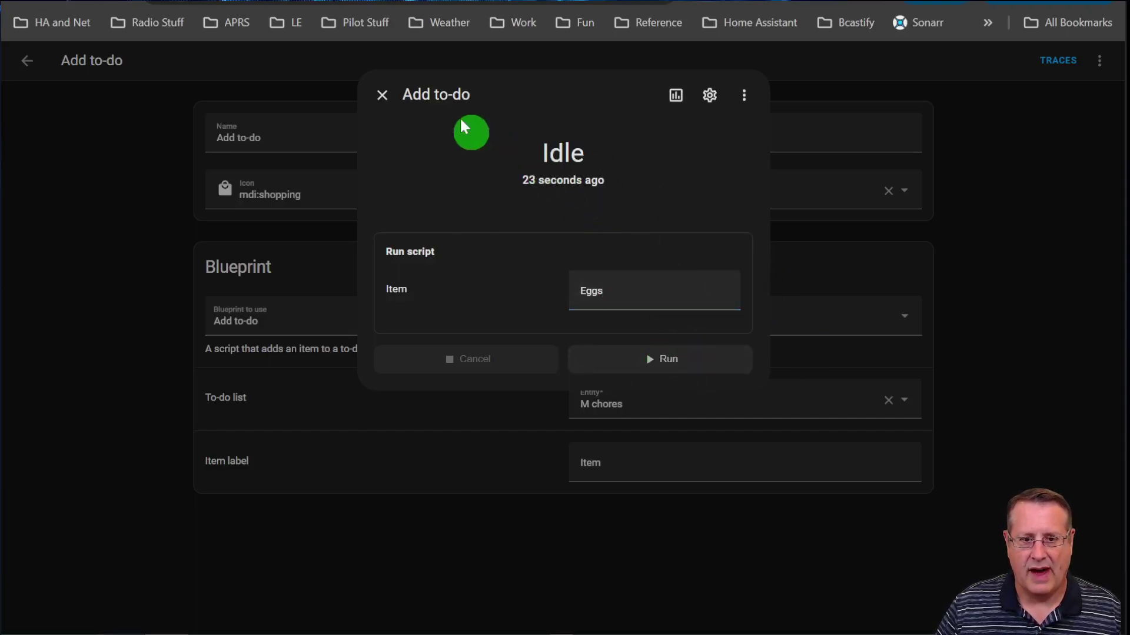
{"action": "left_click", "coordinate": [382, 95]}
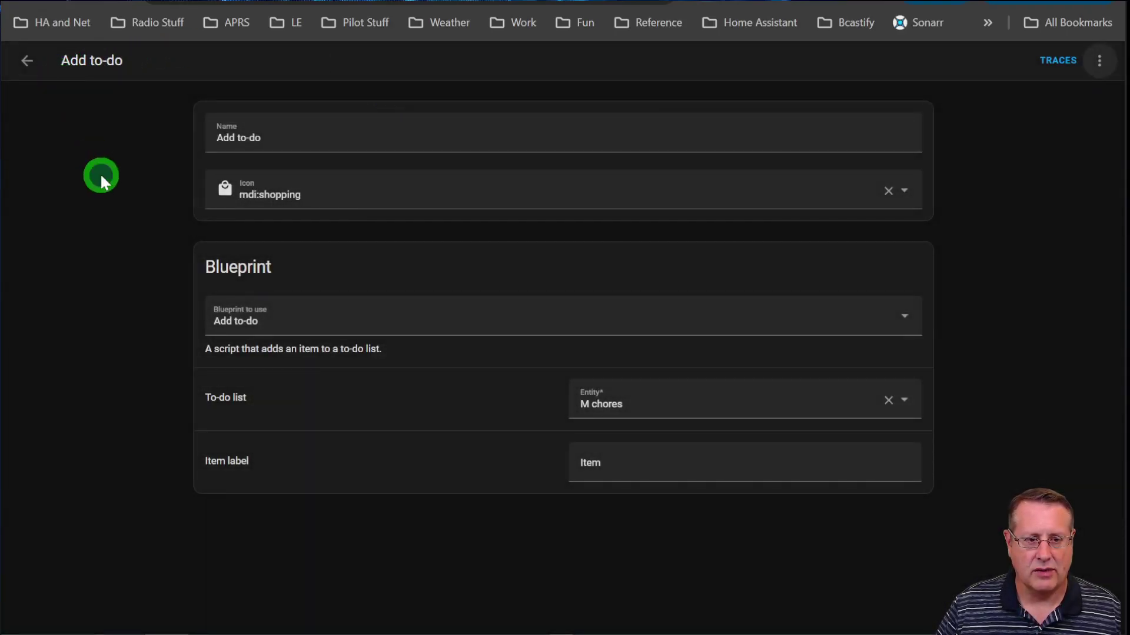
Open the M chores to-do list via the command palette and delete all completed items
{"action": "type", "text": "ctod"}
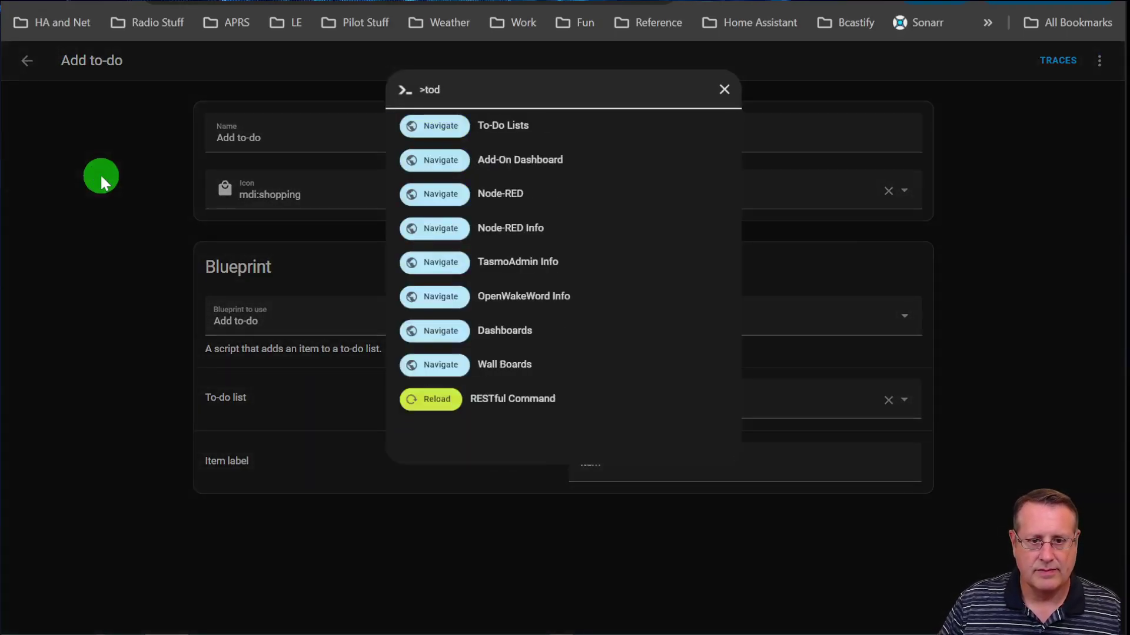
{"action": "key", "text": "Return"}
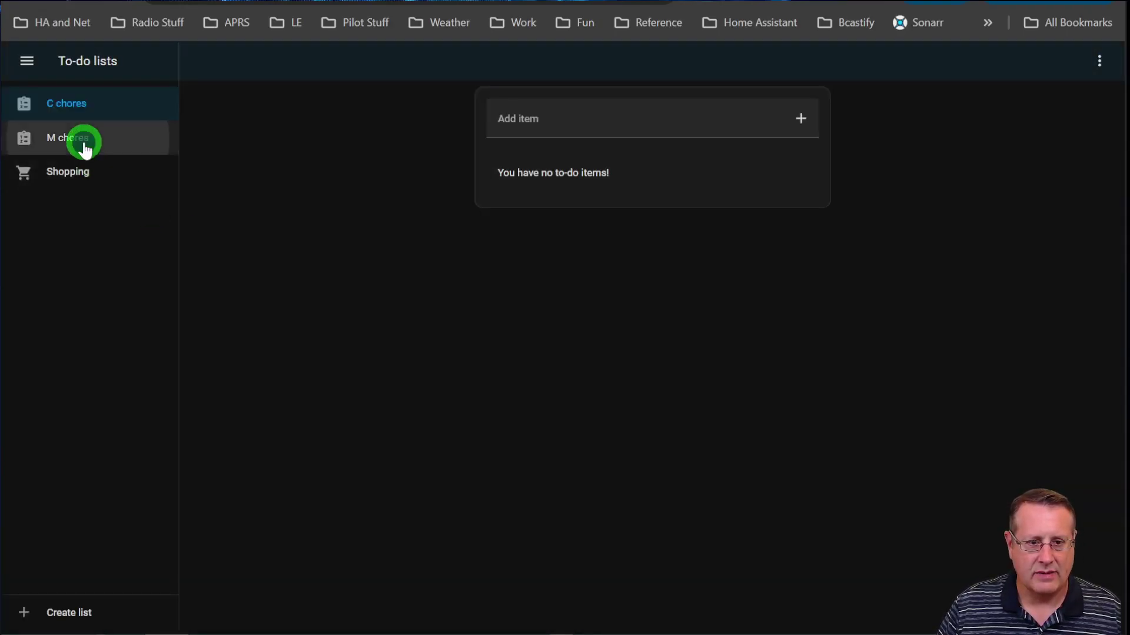
{"action": "left_click", "coordinate": [84, 144]}
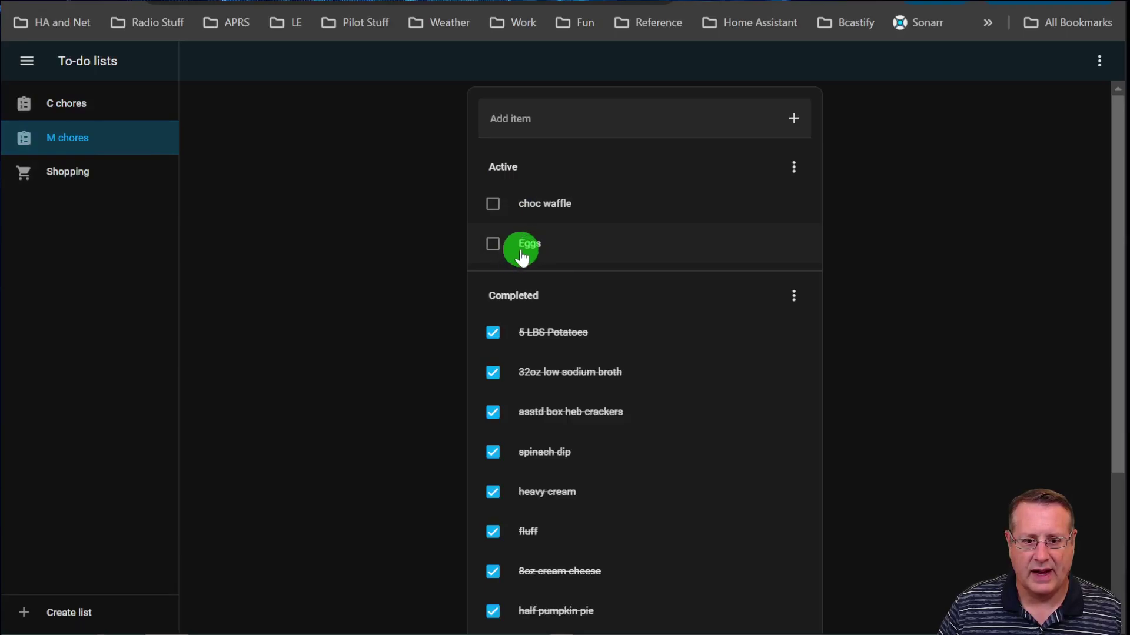
{"action": "left_click", "coordinate": [794, 295]}
{"action": "left_click", "coordinate": [834, 323]}
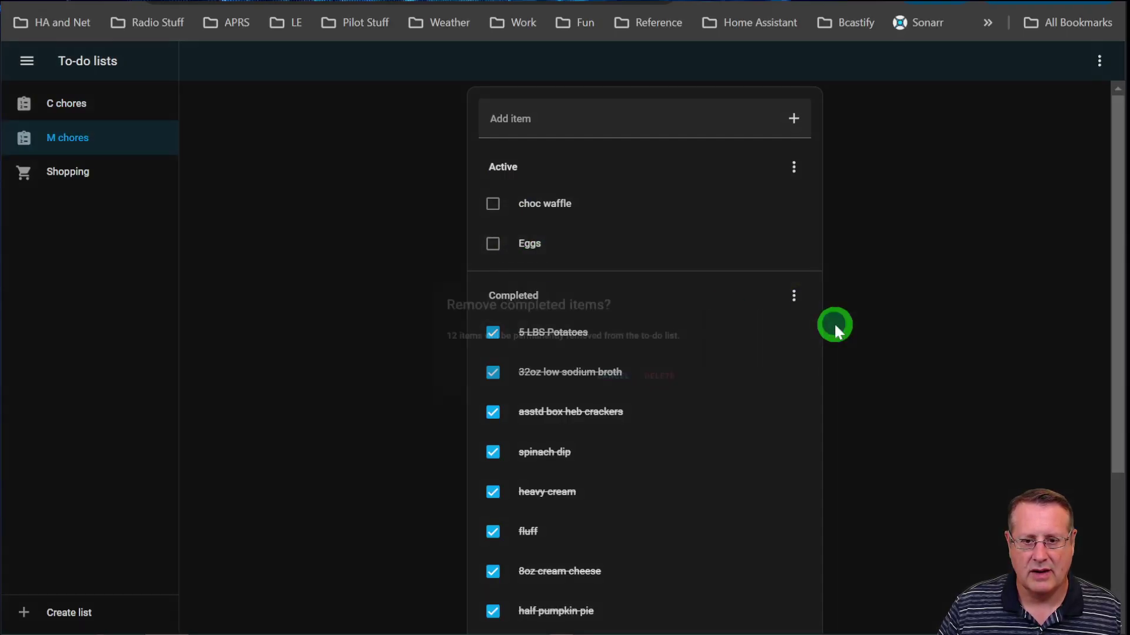
{"action": "left_click", "coordinate": [665, 381]}
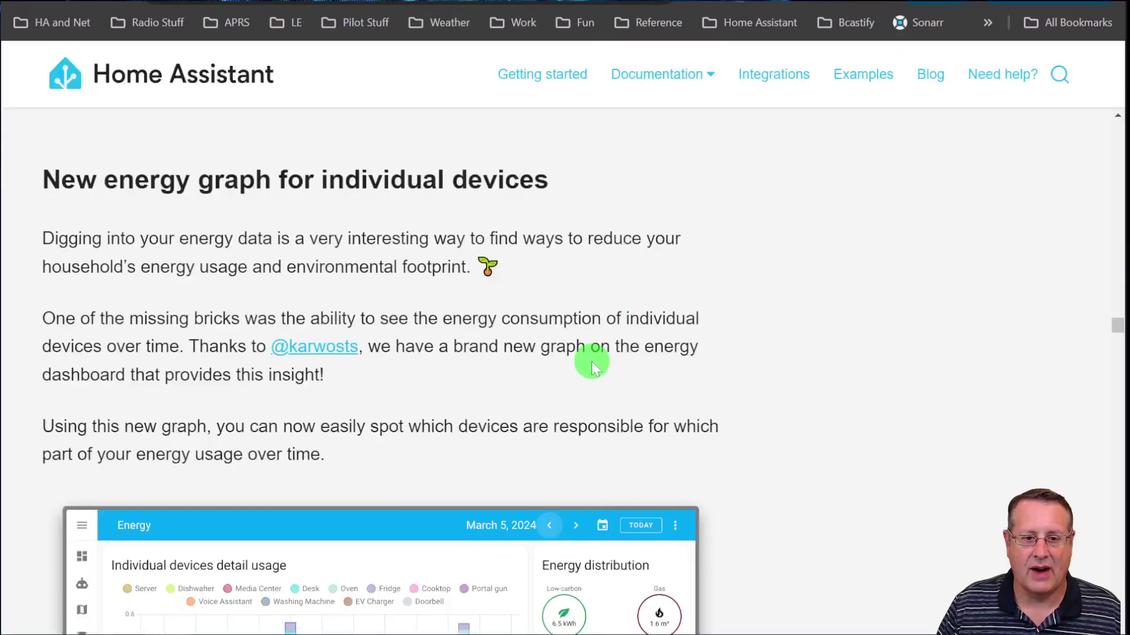
{"action": "scroll", "coordinate": [630, 404], "scroll_direction": "down", "scroll_amount": 6}
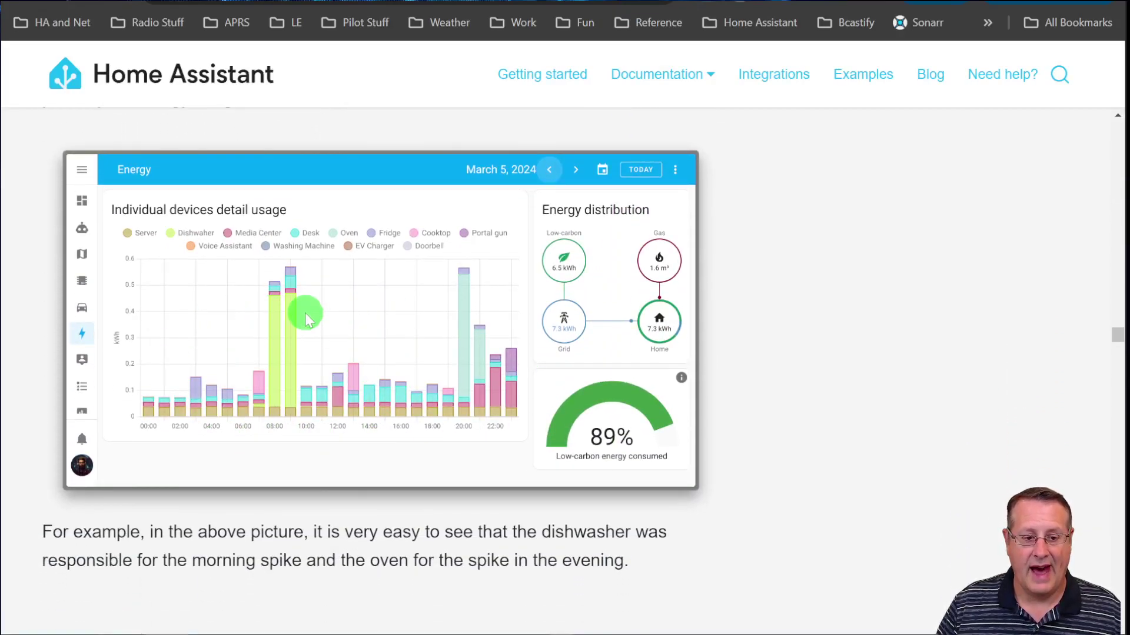
{"action": "scroll", "coordinate": [302, 307], "scroll_direction": "up", "scroll_amount": 3}
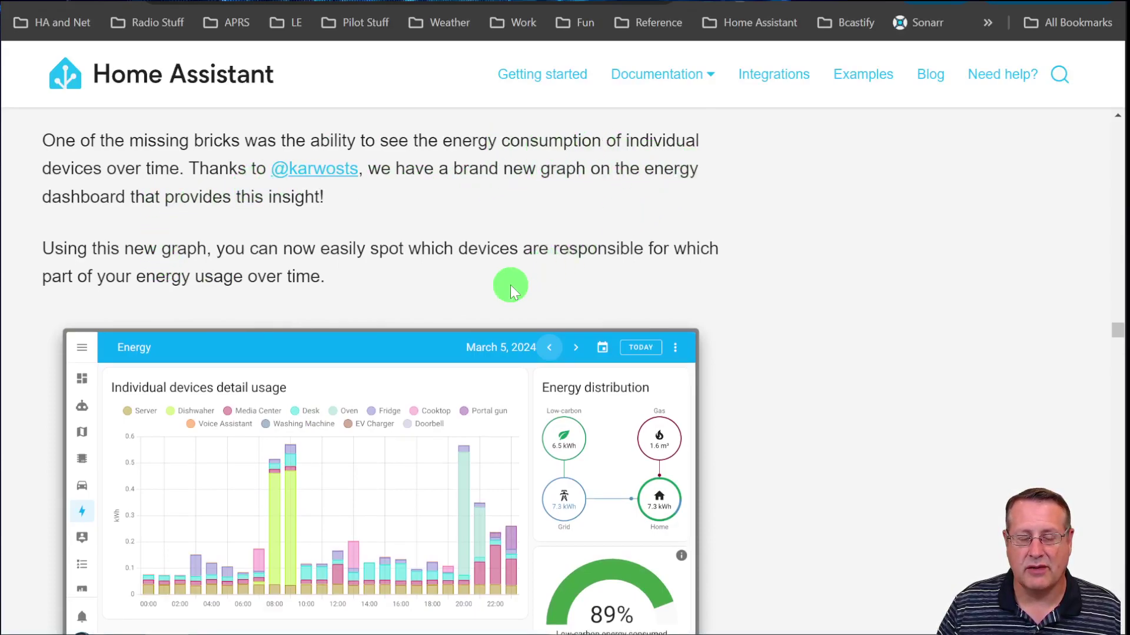
{"action": "scroll", "coordinate": [512, 285], "scroll_direction": "down", "scroll_amount": 3}
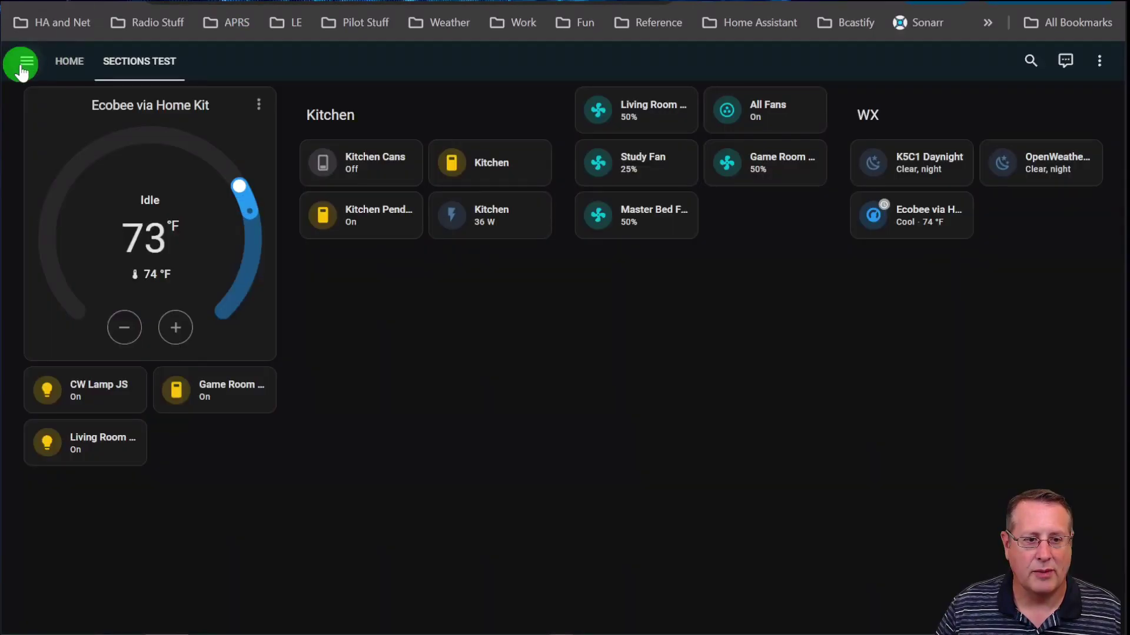
Open the Energy dashboard and look over the Individual devices detail usage and Sources charts
{"action": "left_click", "coordinate": [21, 64]}
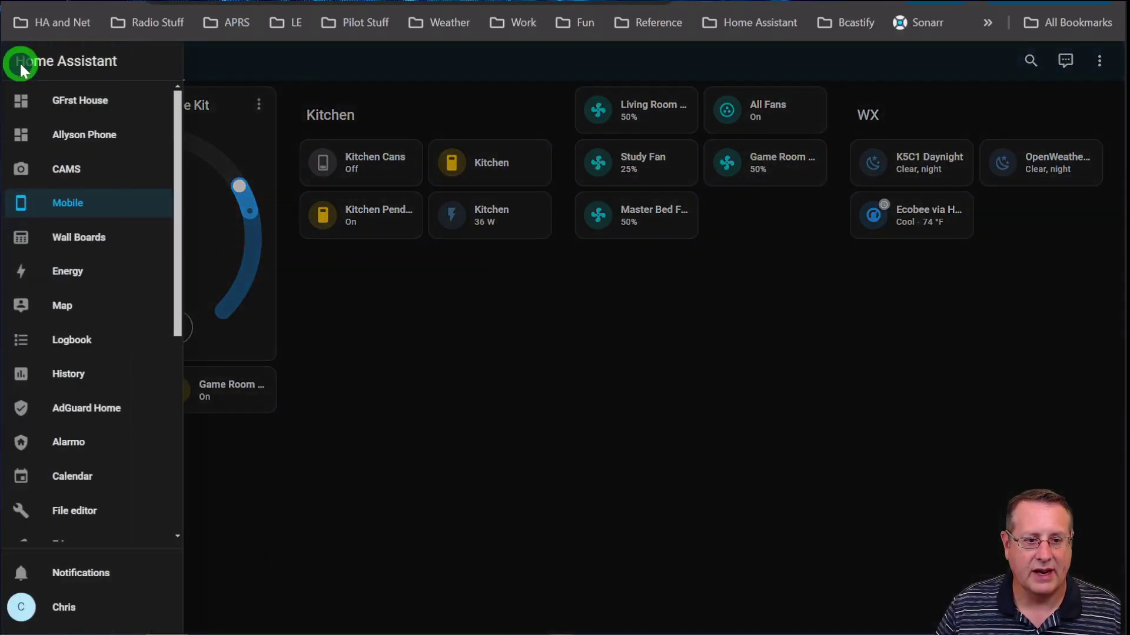
{"action": "left_click", "coordinate": [83, 274]}
{"action": "scroll", "coordinate": [468, 337], "scroll_direction": "down", "scroll_amount": 10}
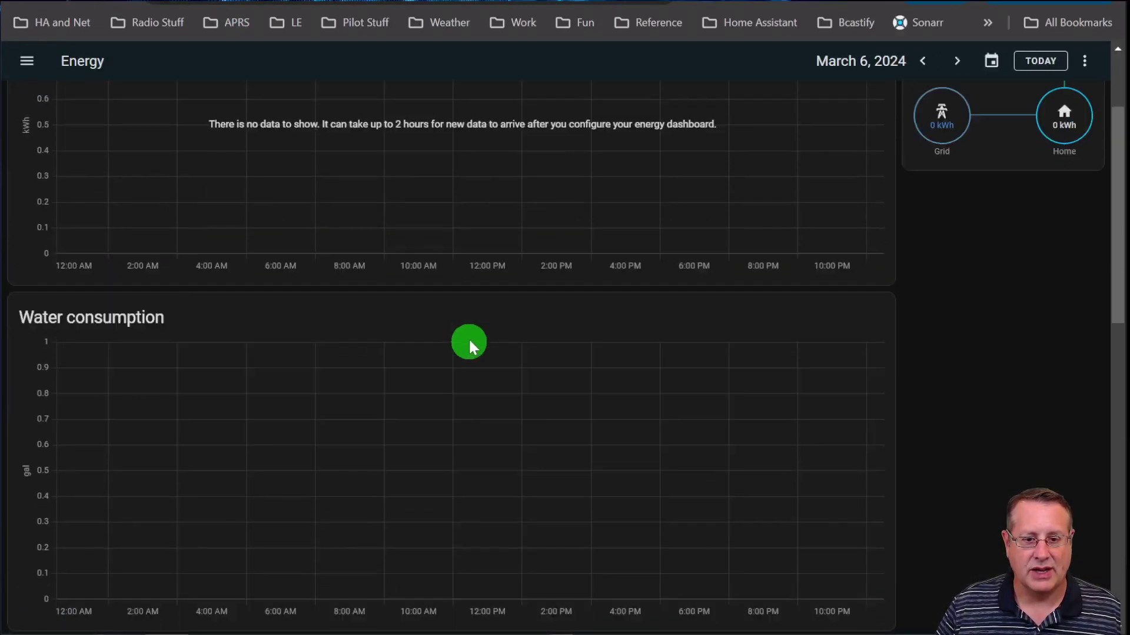
{"action": "scroll", "coordinate": [455, 338], "scroll_direction": "down", "scroll_amount": 4}
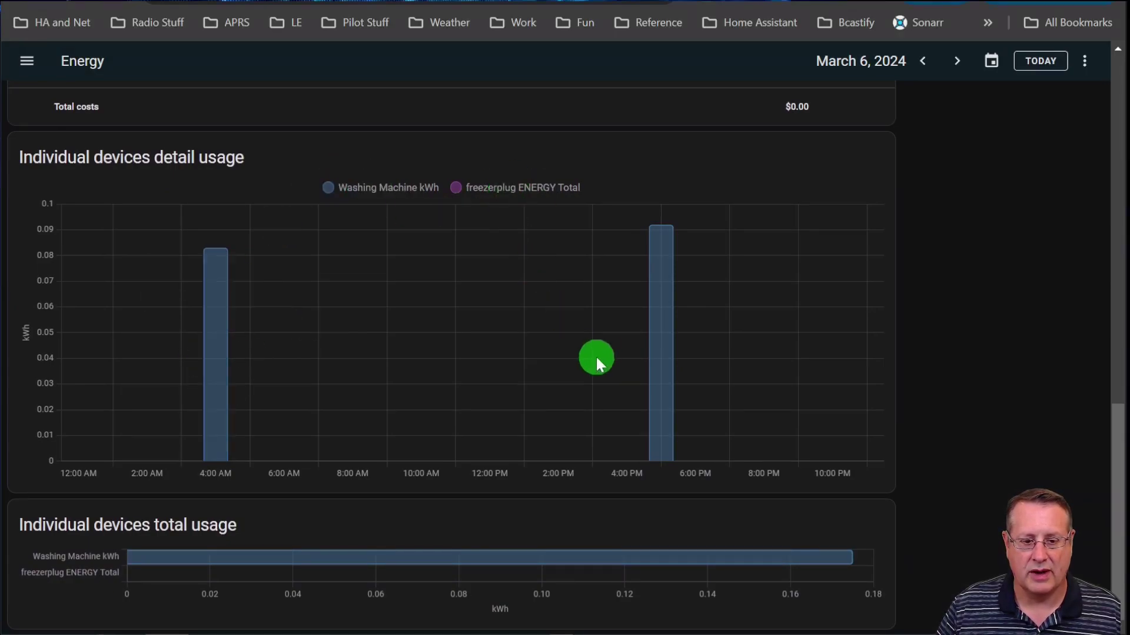
{"action": "mouse_move", "coordinate": [665, 376]}
{"action": "scroll", "coordinate": [633, 372], "scroll_direction": "up", "scroll_amount": 10}
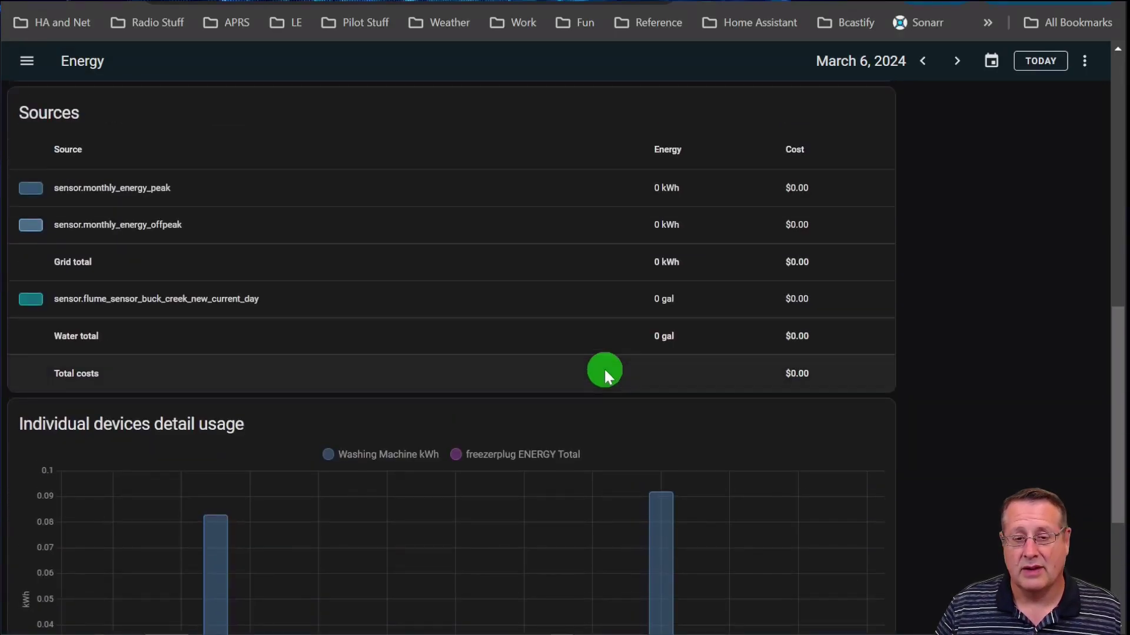
{"action": "scroll", "coordinate": [400, 321], "scroll_direction": "up", "scroll_amount": 5}
{"action": "scroll", "coordinate": [389, 333], "scroll_direction": "down", "scroll_amount": 12}
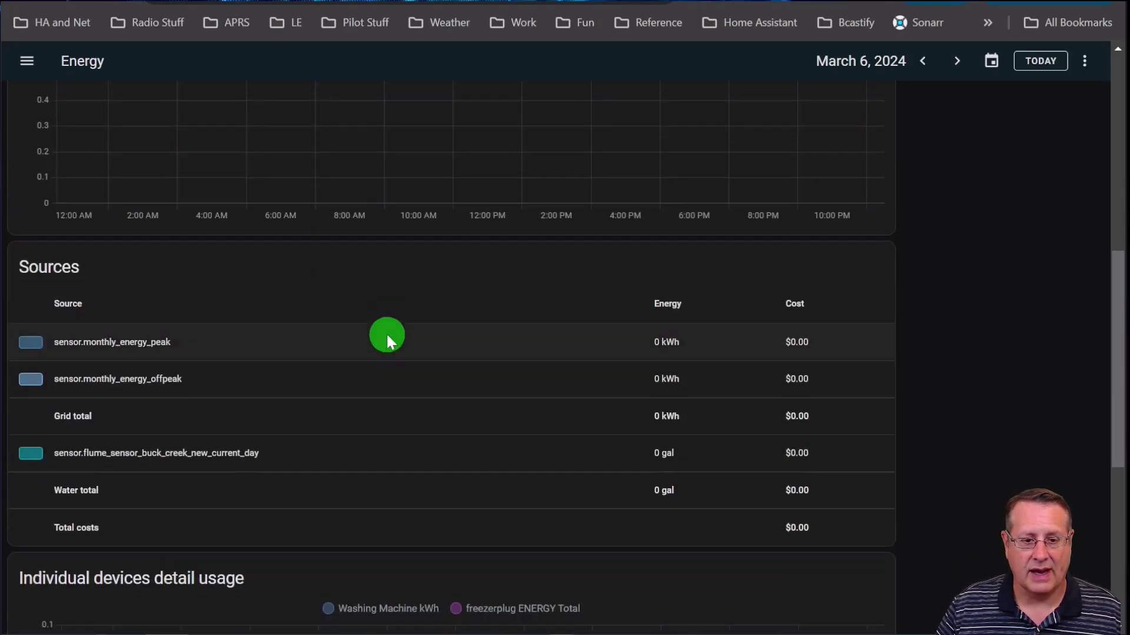
{"action": "scroll", "coordinate": [386, 336], "scroll_direction": "up", "scroll_amount": 6}
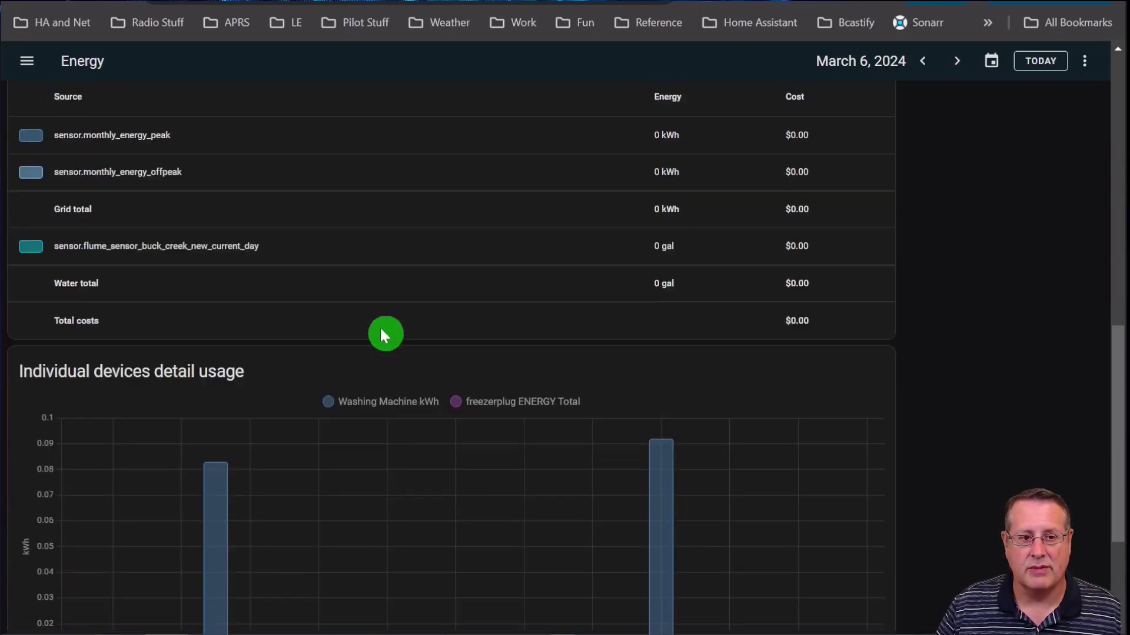
{"action": "left_click", "coordinate": [28, 61]}
{"action": "scroll", "coordinate": [76, 461], "scroll_direction": "down", "scroll_amount": 1}
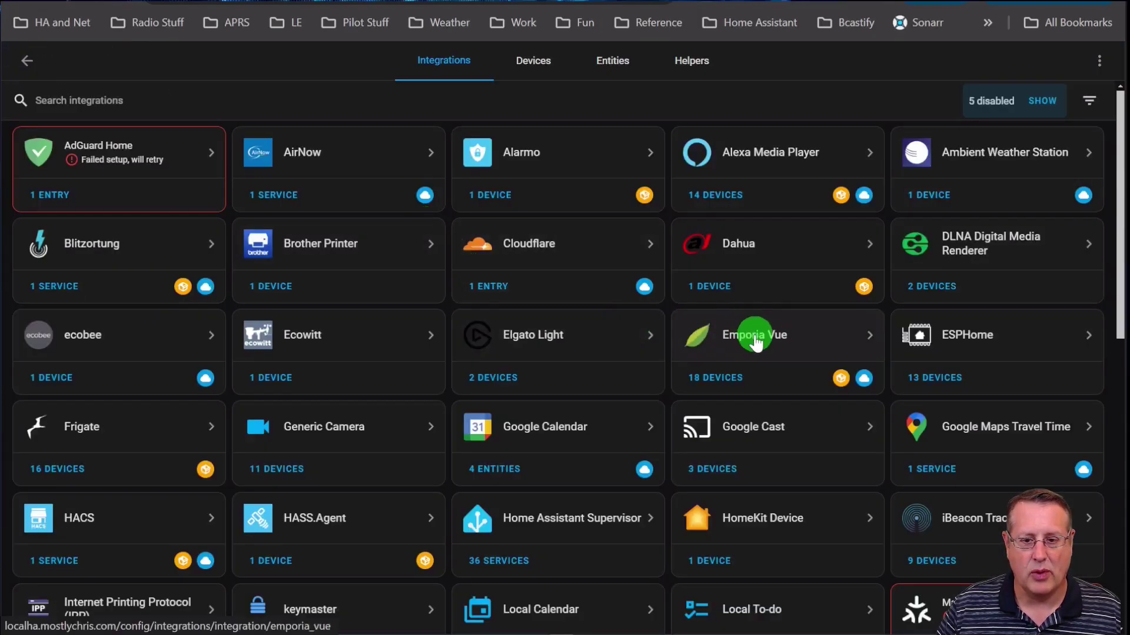
List Emporia Vue devices, then open the integration and scroll through its 54 entities
{"action": "left_click", "coordinate": [732, 378]}
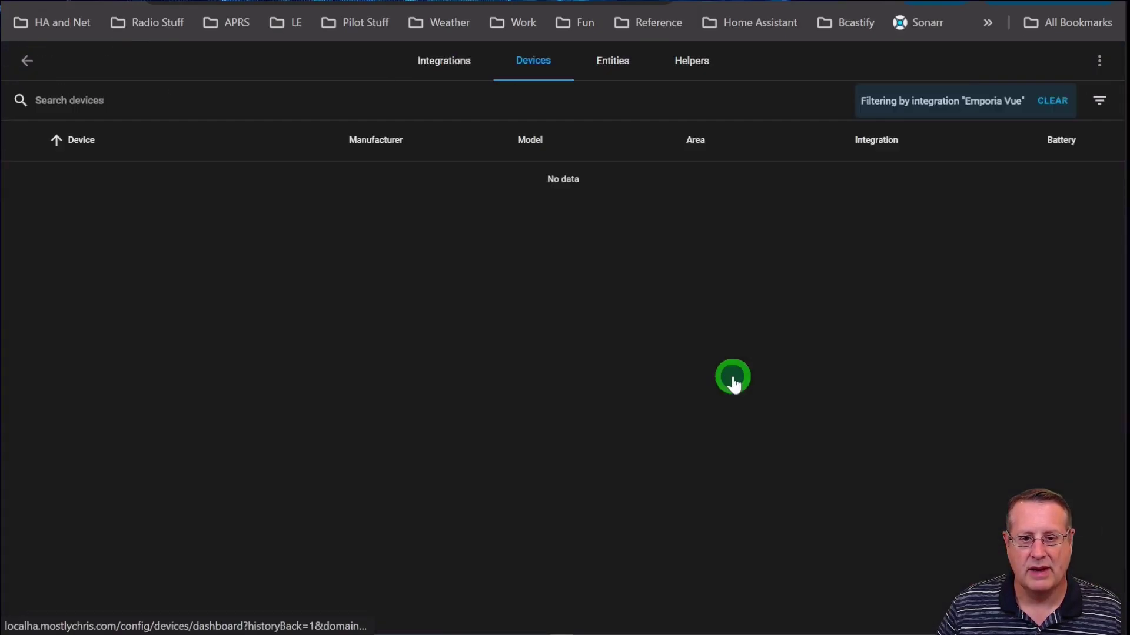
{"action": "left_click", "coordinate": [28, 64]}
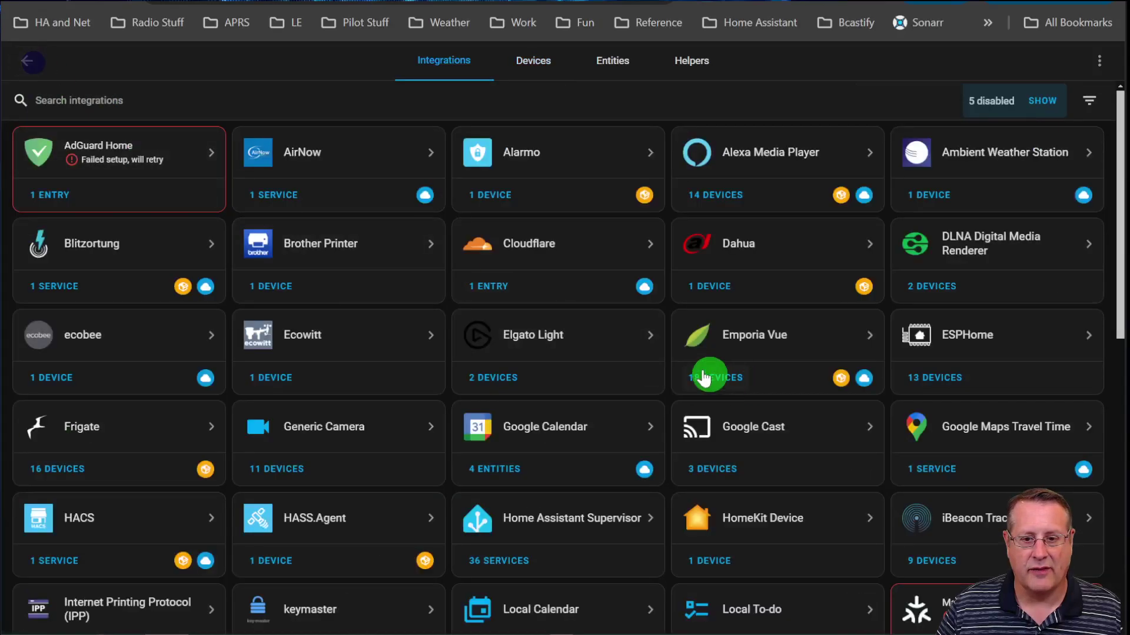
{"action": "left_click", "coordinate": [737, 339]}
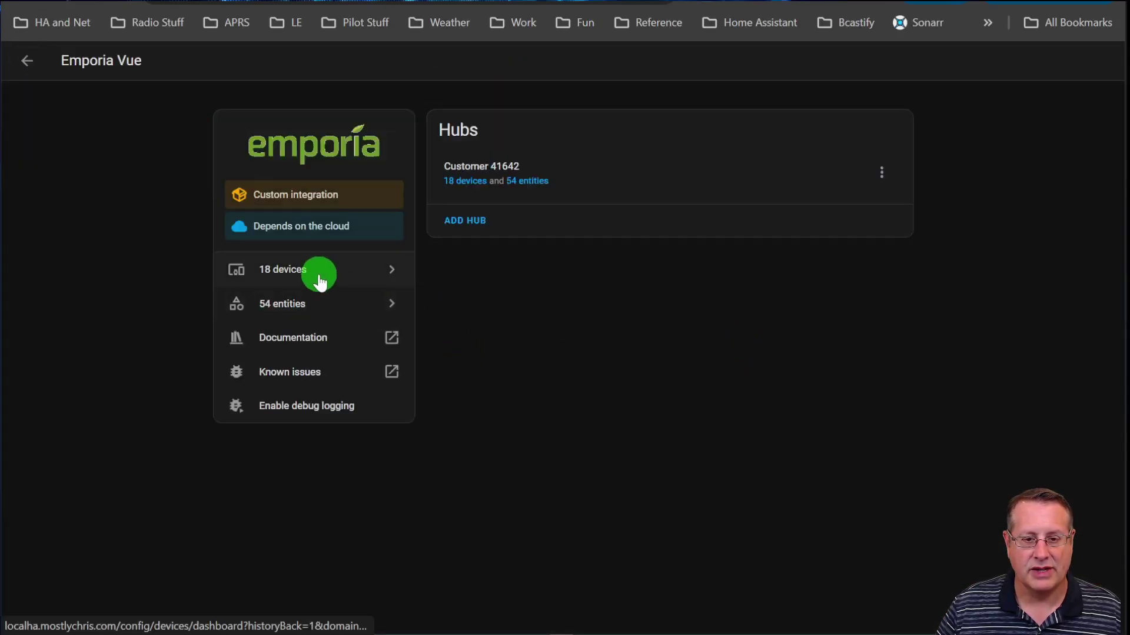
{"action": "left_click", "coordinate": [315, 302]}
{"action": "scroll", "coordinate": [636, 408], "scroll_direction": "down", "scroll_amount": 12}
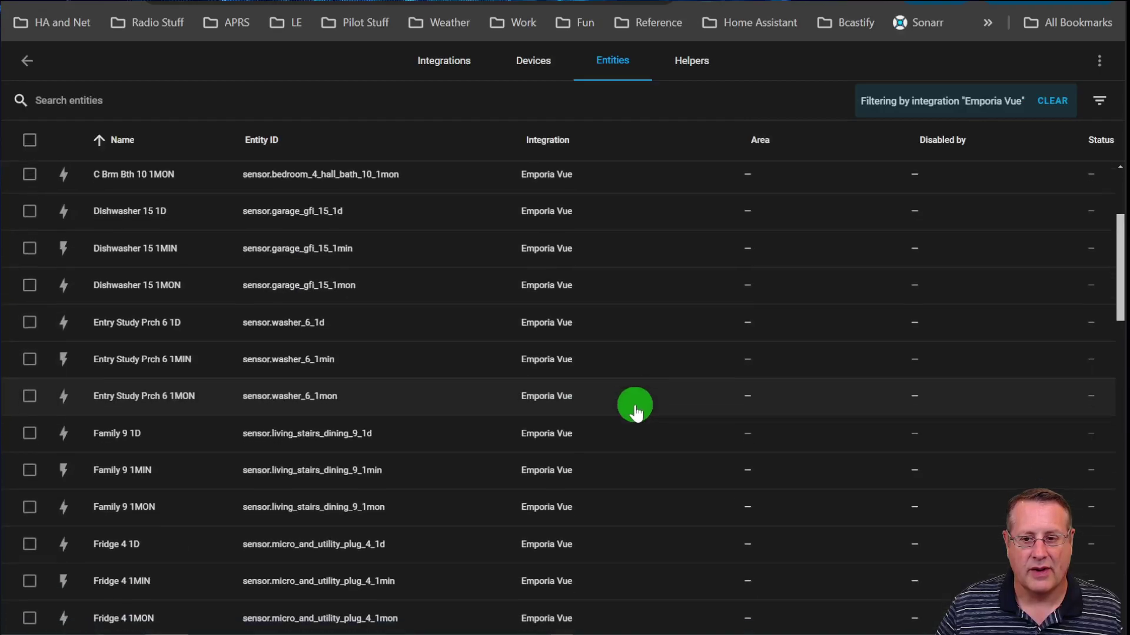
{"action": "scroll", "coordinate": [510, 431], "scroll_direction": "down", "scroll_amount": 5}
{"action": "scroll", "coordinate": [510, 432], "scroll_direction": "up", "scroll_amount": 20}
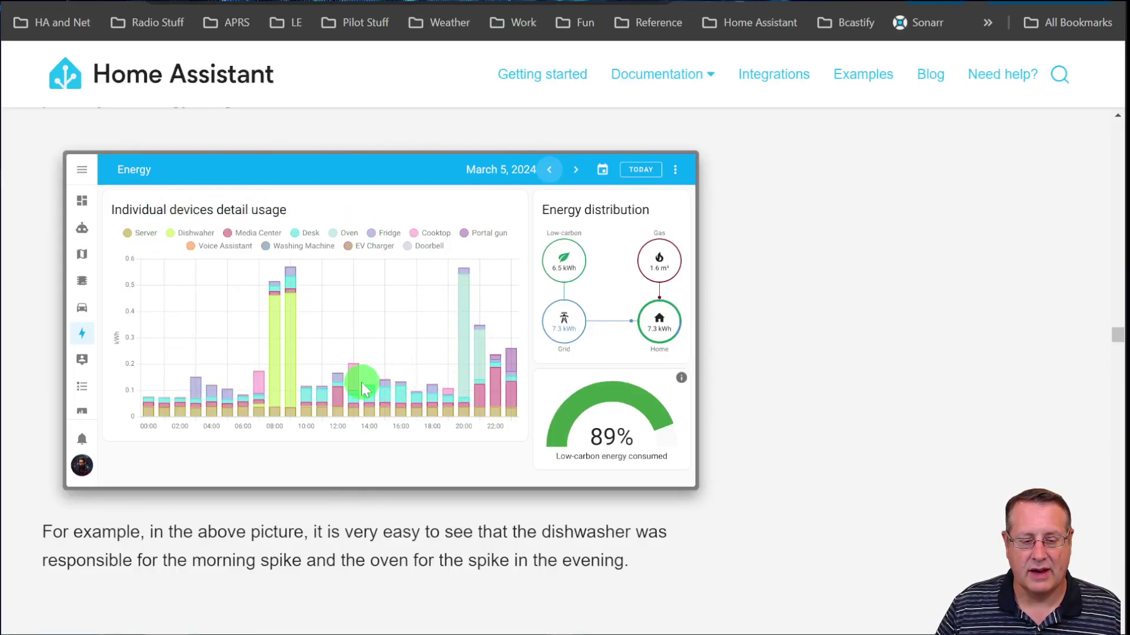
{"action": "scroll", "coordinate": [362, 389], "scroll_direction": "down", "scroll_amount": 2}
{"action": "scroll", "coordinate": [361, 382], "scroll_direction": "up", "scroll_amount": 2}
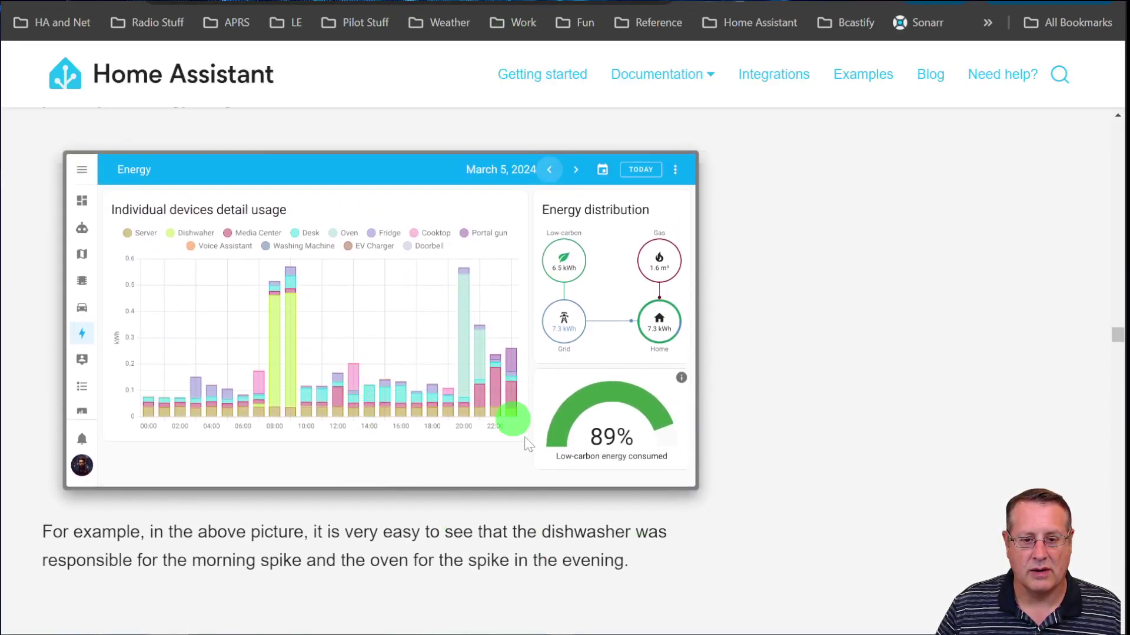
{"action": "scroll", "coordinate": [625, 400], "scroll_direction": "up", "scroll_amount": 2}
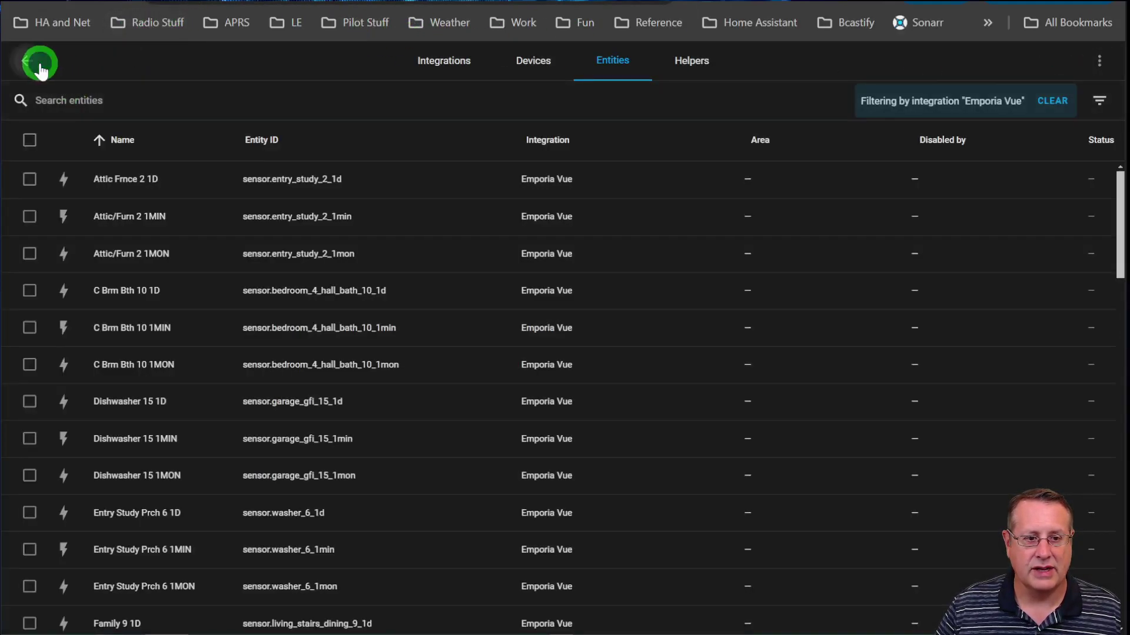
Return from the Emporia Vue integration to the Energy dashboard and download its data as energy (1).csv
{"action": "left_click", "coordinate": [39, 61]}
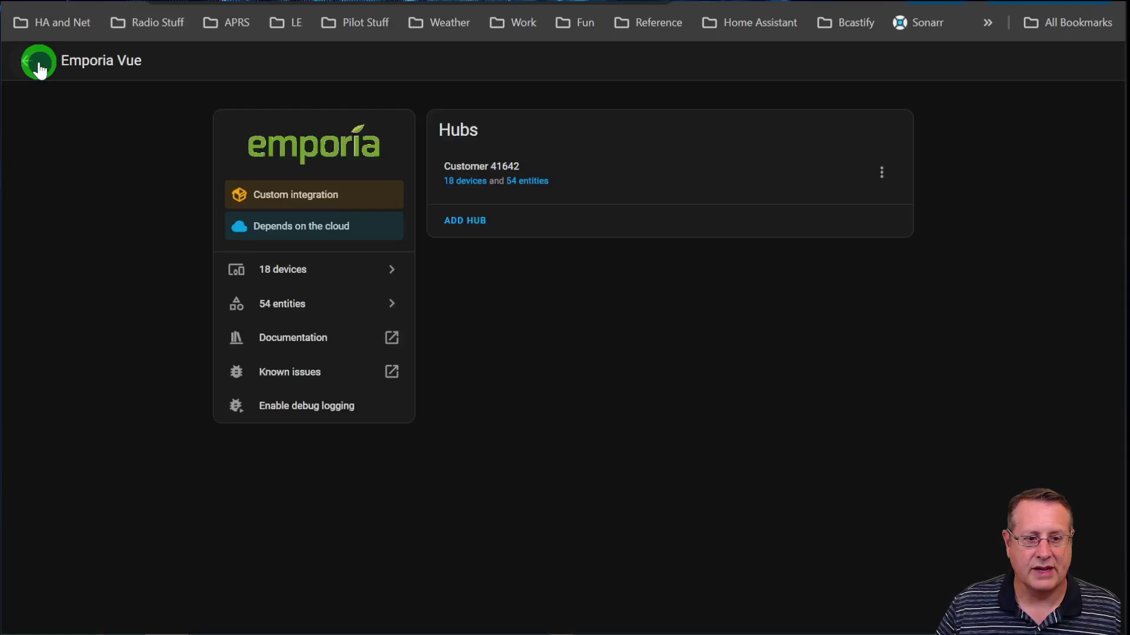
{"action": "left_click", "coordinate": [39, 62]}
{"action": "left_click", "coordinate": [34, 62]}
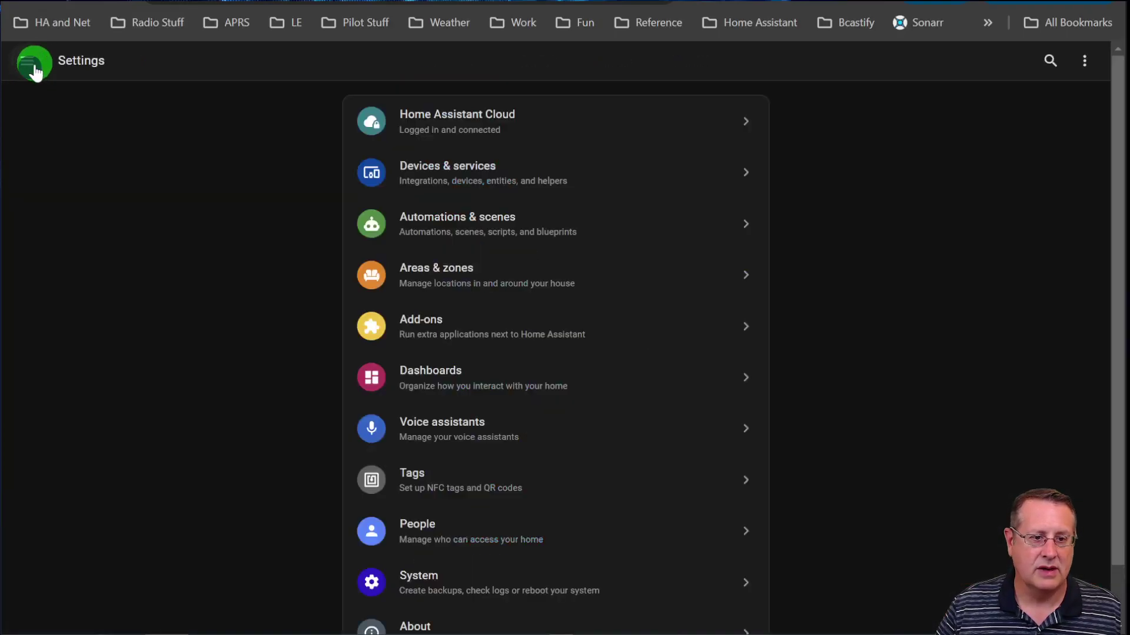
{"action": "left_click", "coordinate": [34, 63]}
{"action": "scroll", "coordinate": [98, 258], "scroll_direction": "up", "scroll_amount": 5}
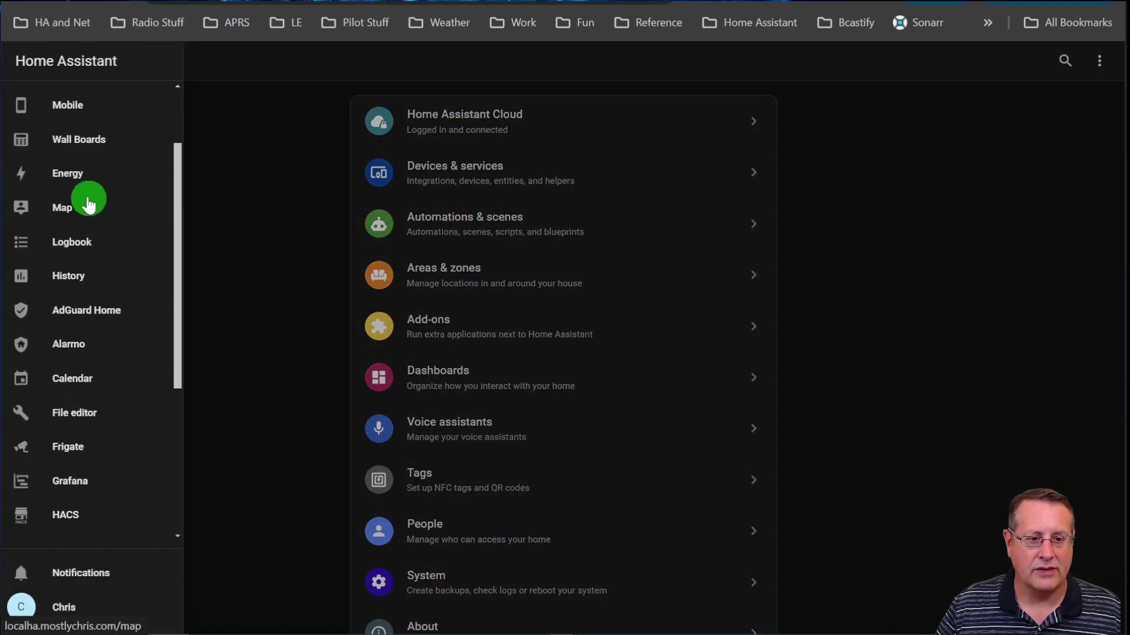
{"action": "left_click", "coordinate": [81, 174]}
{"action": "left_click", "coordinate": [1087, 70]}
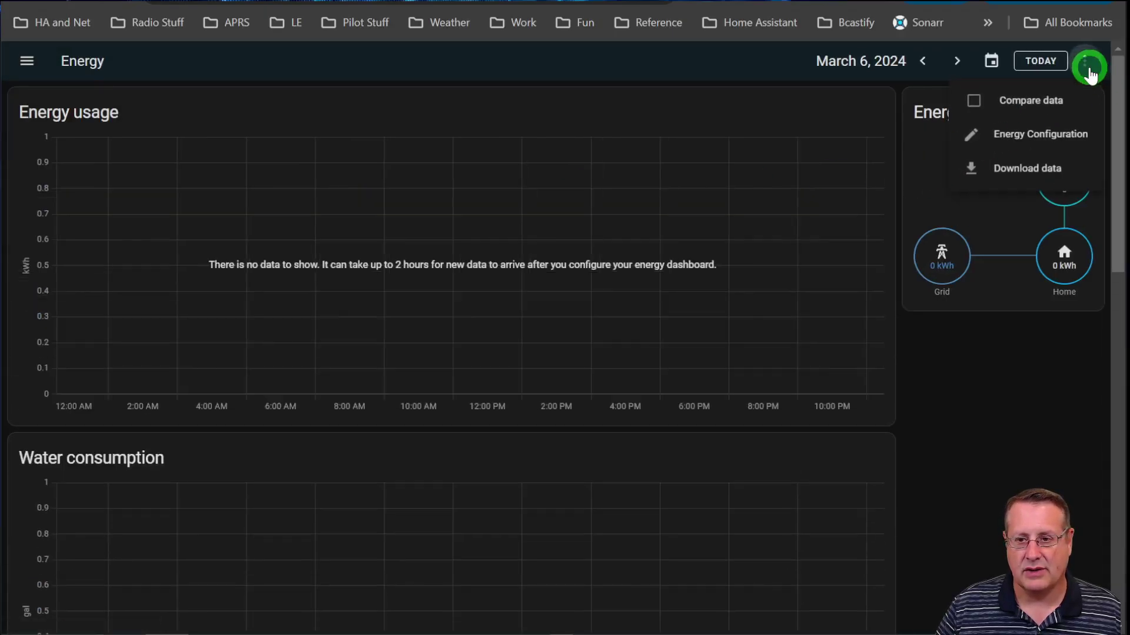
{"action": "left_click", "coordinate": [1053, 169]}
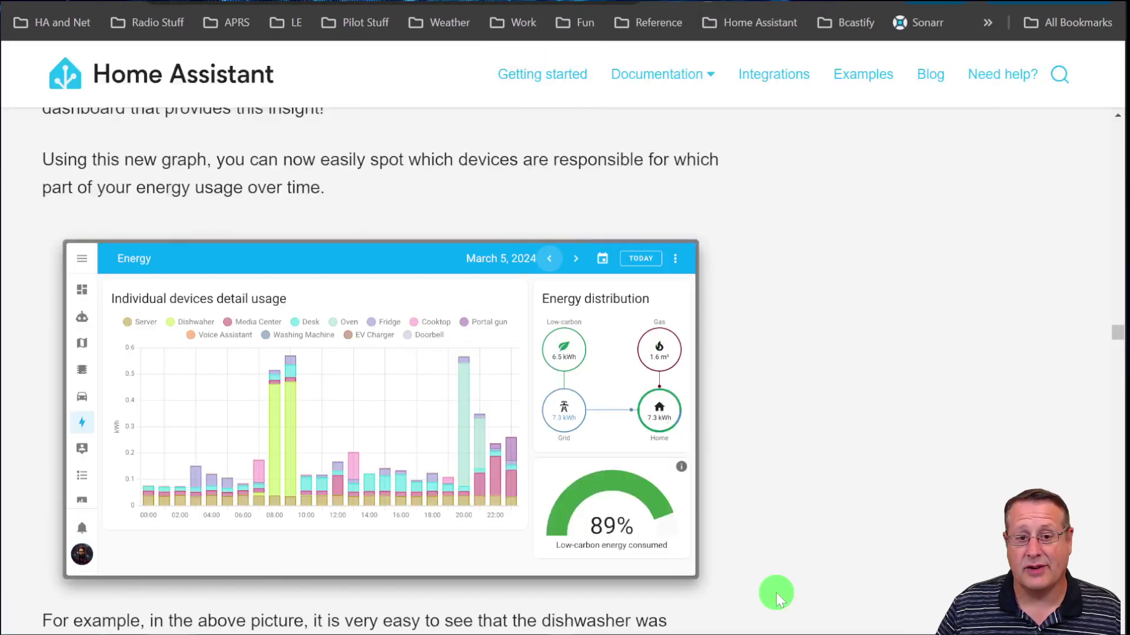
Scroll the release notes through the 'New sentences for Assist' section on valves and curtain positions
{"action": "scroll", "coordinate": [835, 535], "scroll_direction": "down", "scroll_amount": 8}
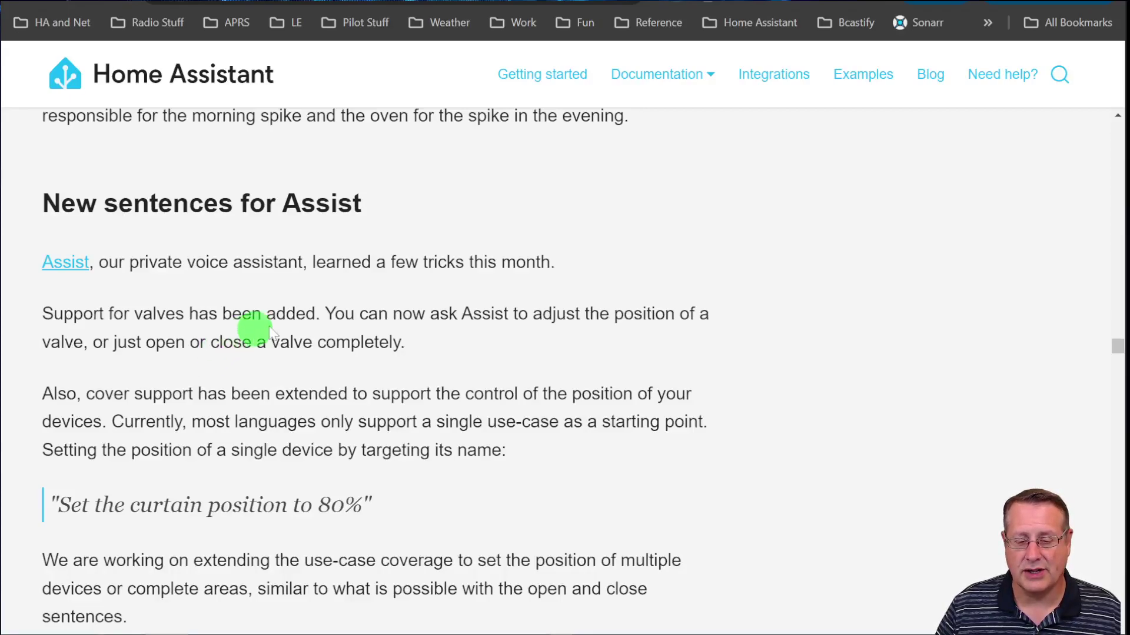
{"action": "scroll", "coordinate": [145, 360], "scroll_direction": "down", "scroll_amount": 2}
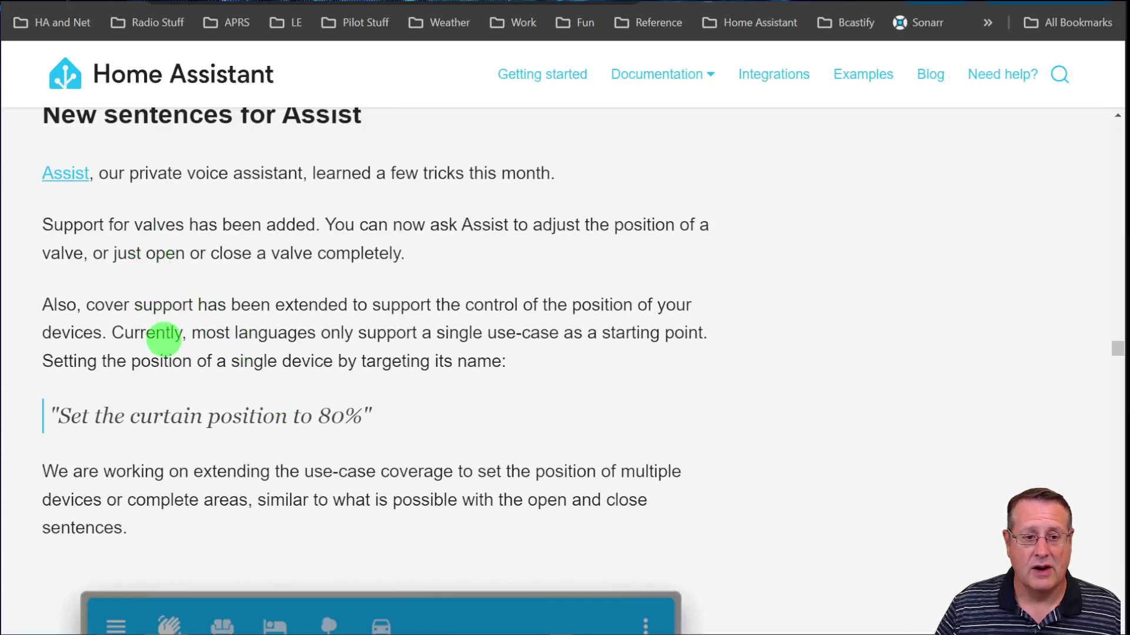
{"action": "scroll", "coordinate": [165, 340], "scroll_direction": "down", "scroll_amount": 2}
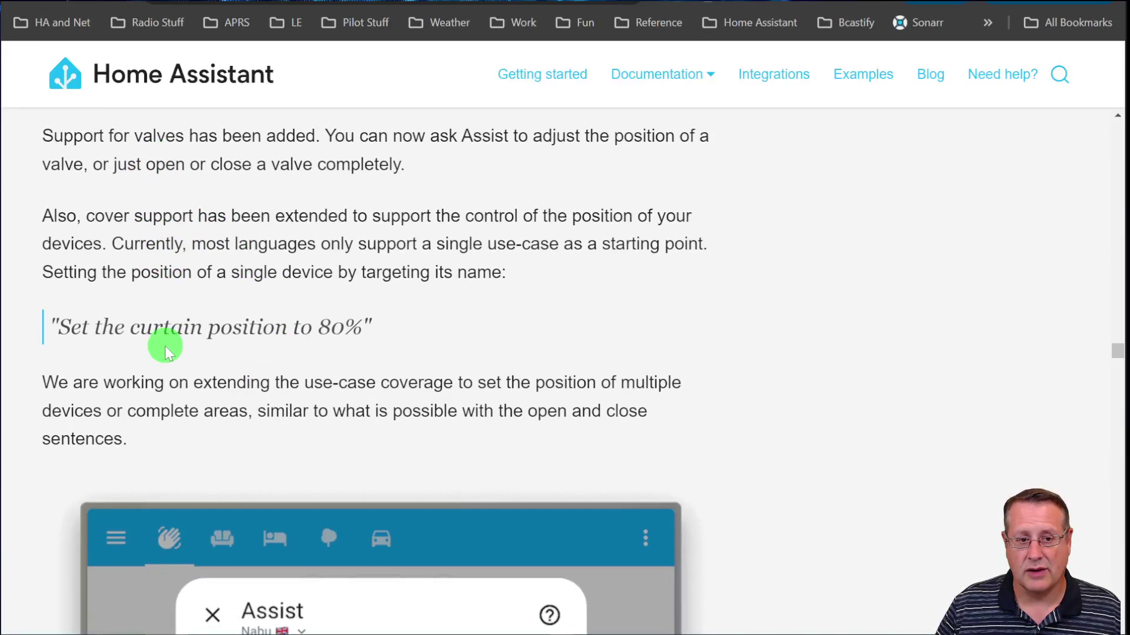
{"action": "scroll", "coordinate": [166, 351], "scroll_direction": "up", "scroll_amount": 4}
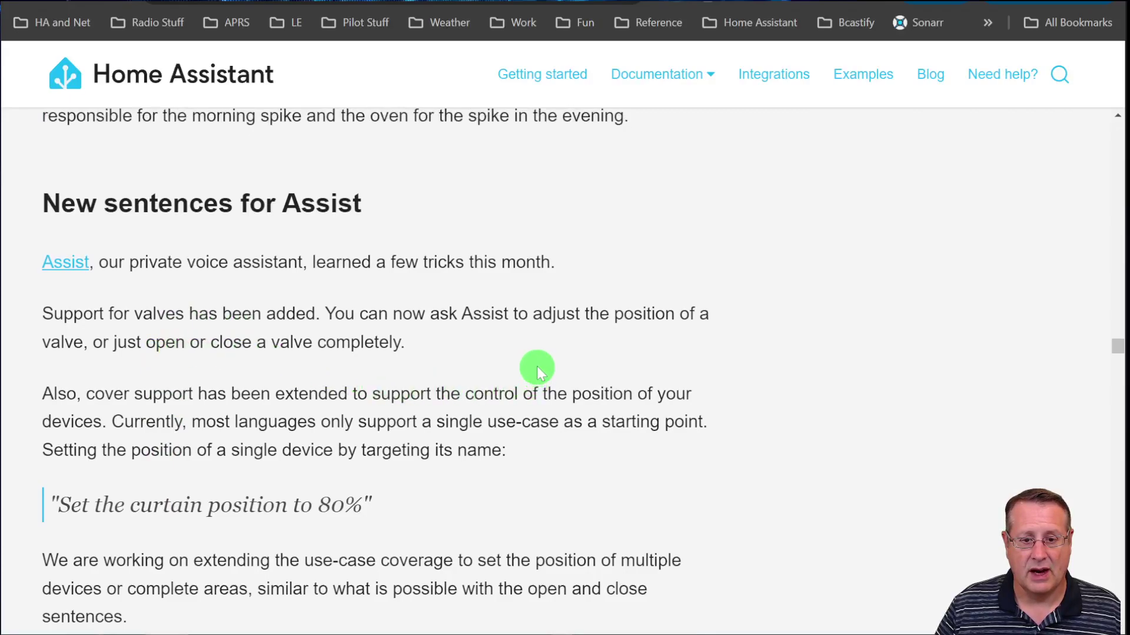
{"action": "scroll", "coordinate": [659, 456], "scroll_direction": "down", "scroll_amount": 2}
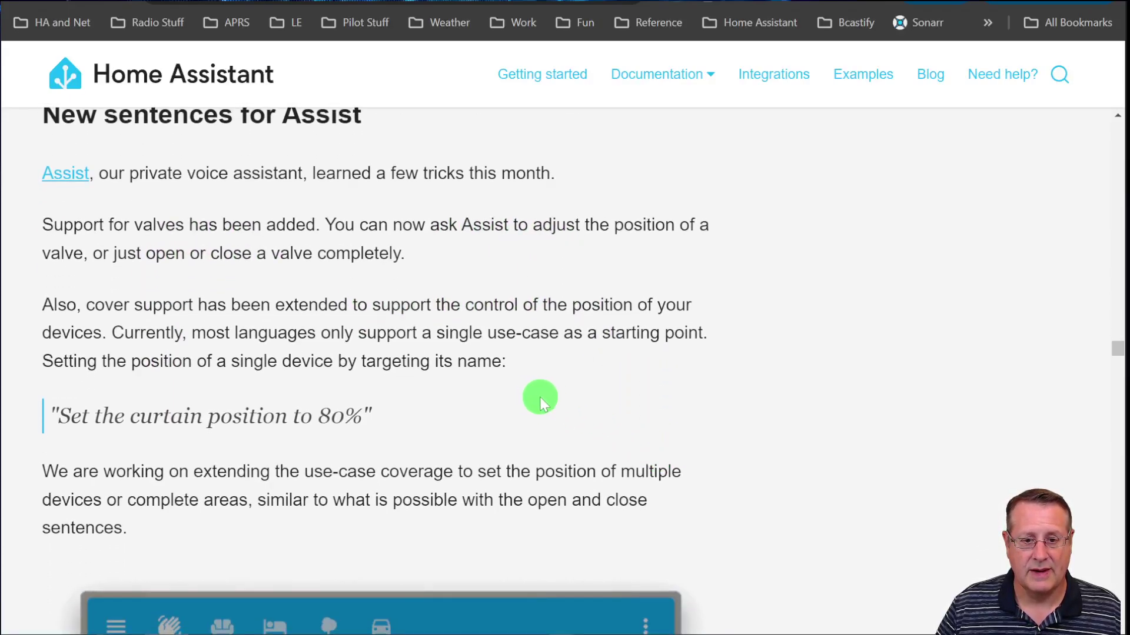
{"action": "scroll", "coordinate": [537, 396], "scroll_direction": "down", "scroll_amount": 2}
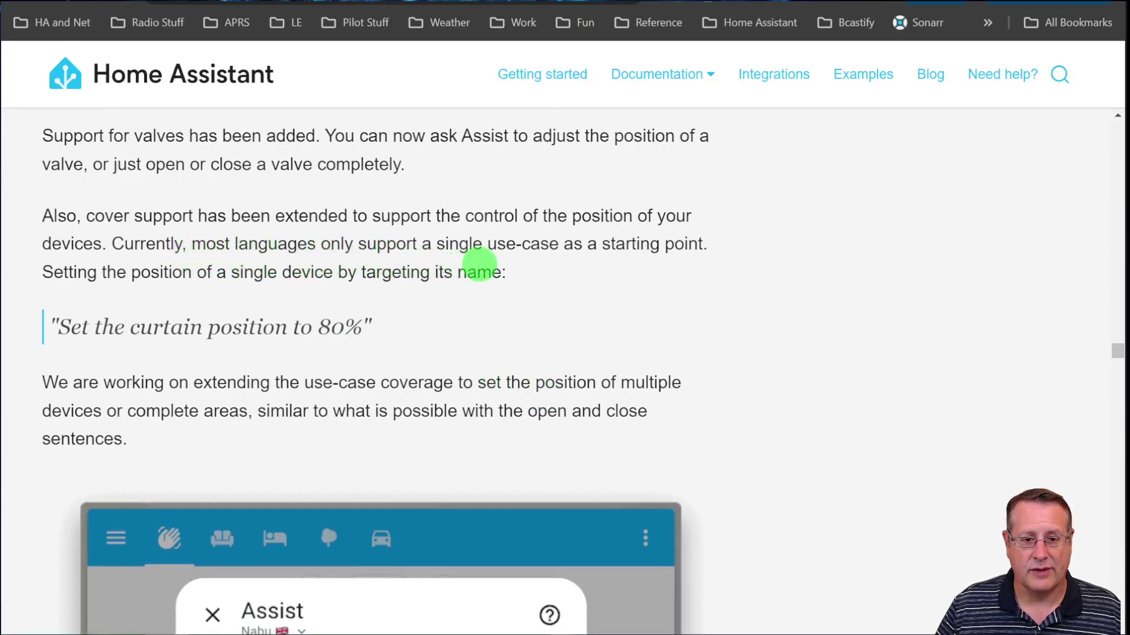
{"action": "scroll", "coordinate": [61, 212], "scroll_direction": "down", "scroll_amount": 2}
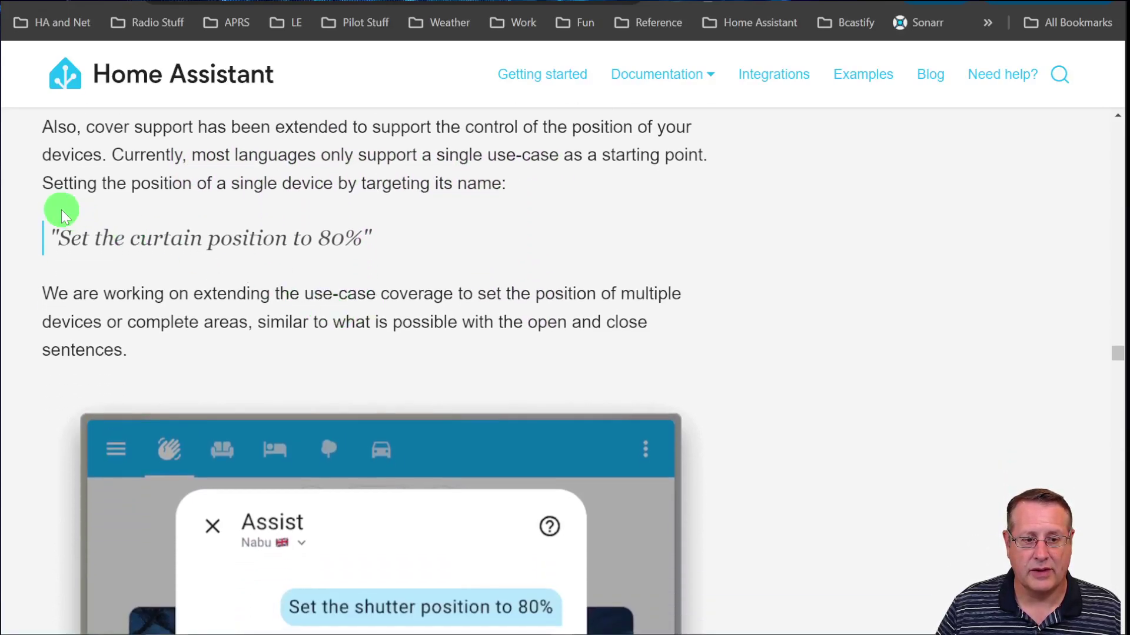
From the Mobile dashboard's Assist, request 'Set curtain to 80%'
{"action": "left_click", "coordinate": [294, 1]}
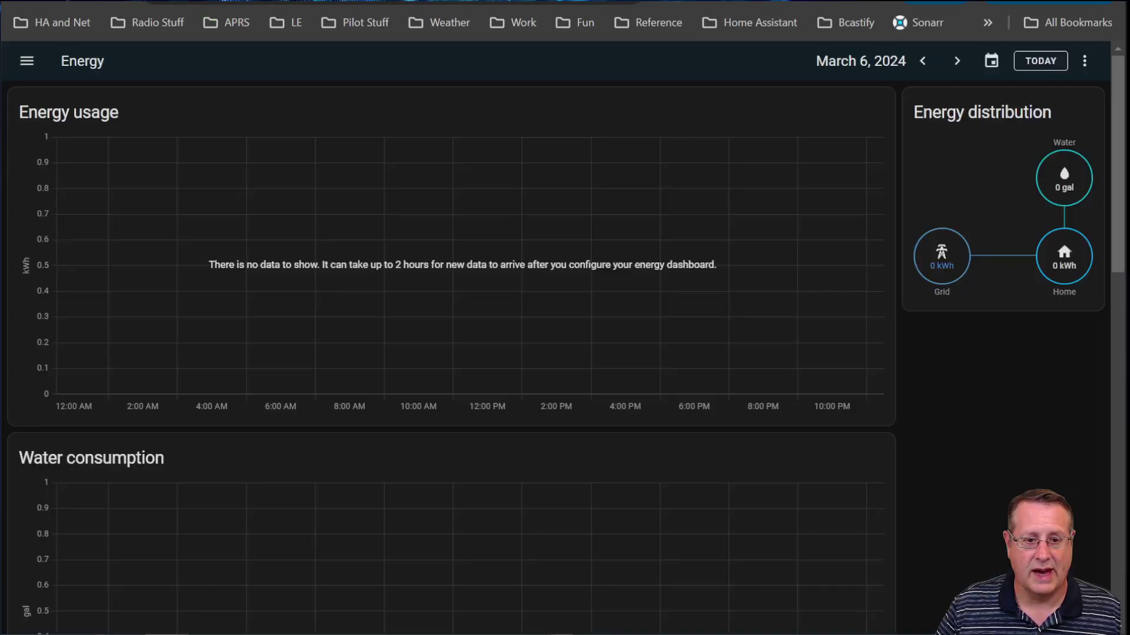
{"action": "left_click", "coordinate": [27, 60]}
{"action": "left_click", "coordinate": [65, 200]}
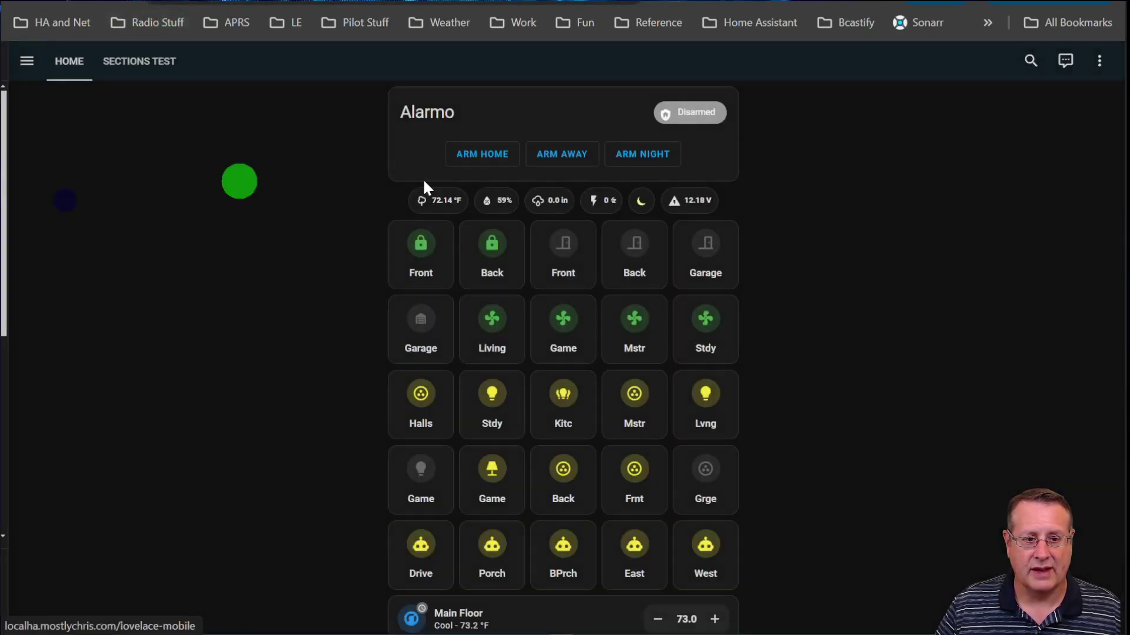
{"action": "left_click", "coordinate": [1045, 66]}
{"action": "left_click", "coordinate": [613, 479]}
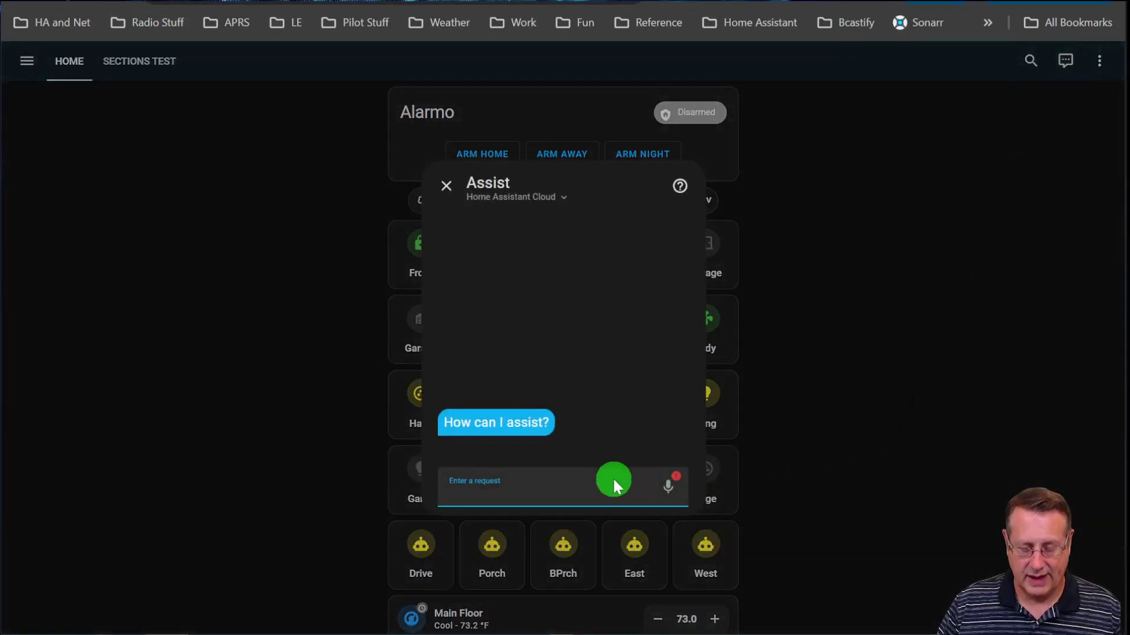
{"action": "type", "text": "Set c"}
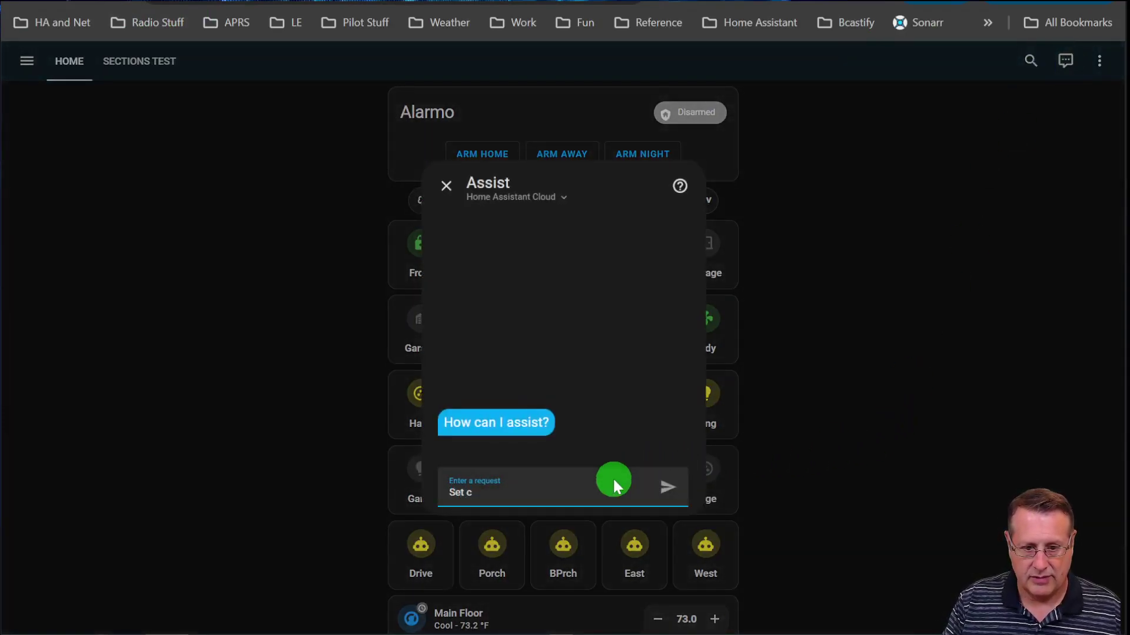
{"action": "type", "text": "urtain to 80%"}
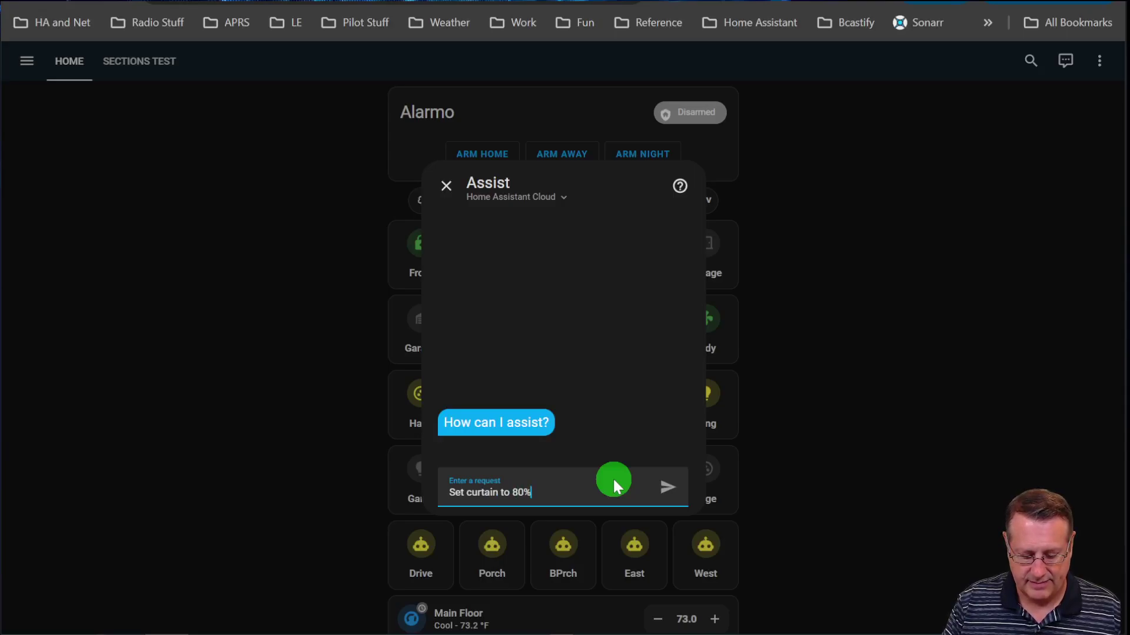
{"action": "key", "text": "Return"}
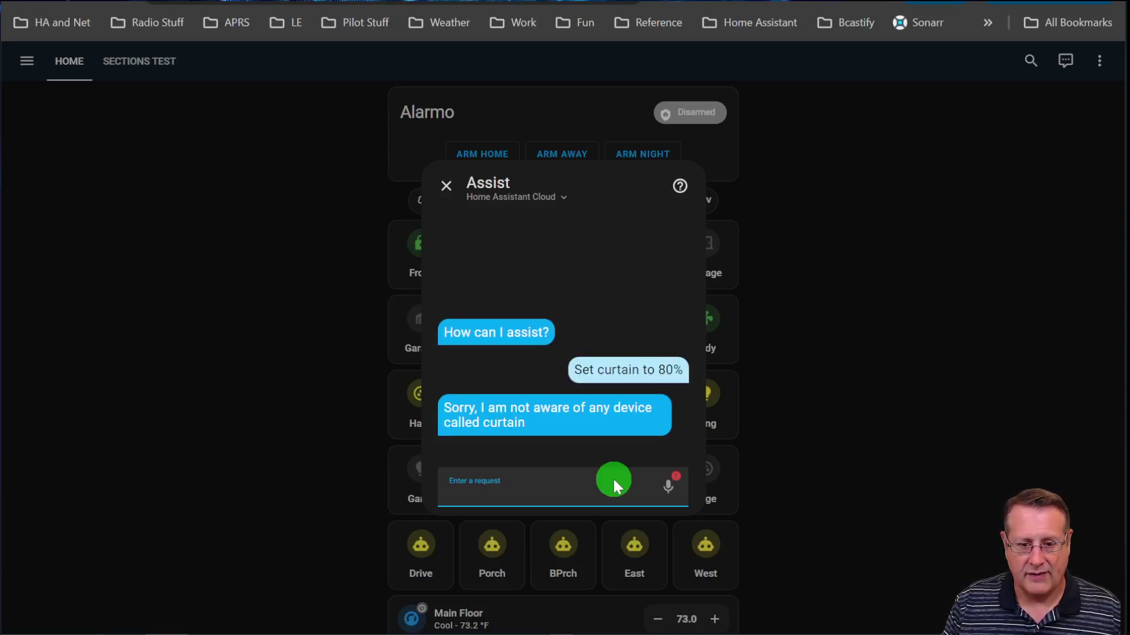
Ask Assist 'Set garage to 50%' and 'Set garage door to 50%', then close the conversation
{"action": "type", "text": "Set garag"}
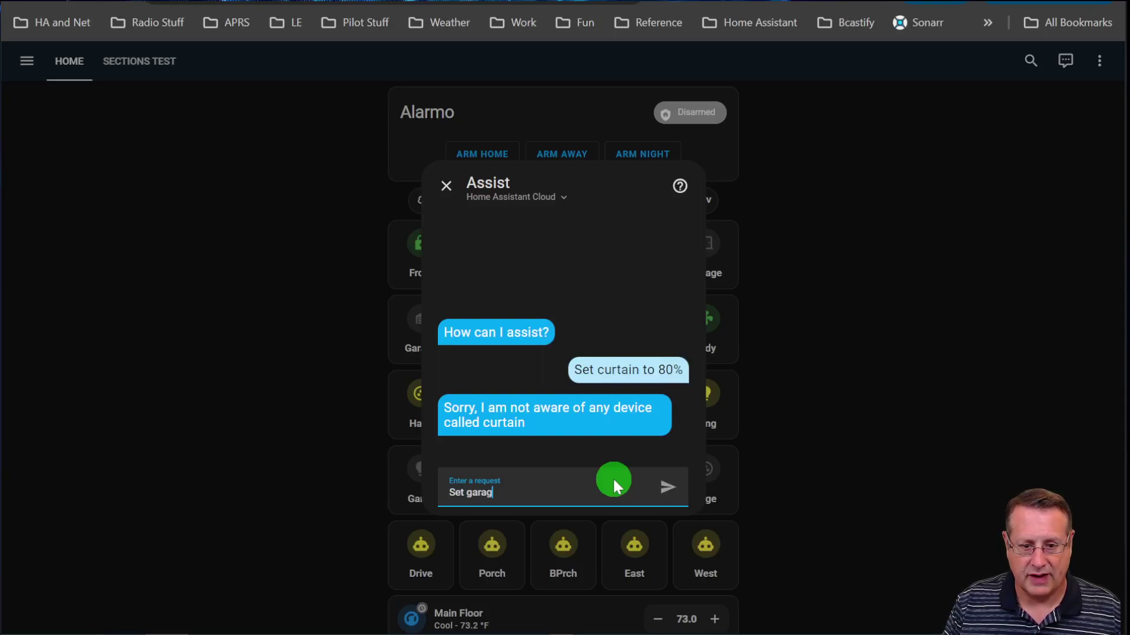
{"action": "type", "text": "e to 50%"}
{"action": "key", "text": "Return"}
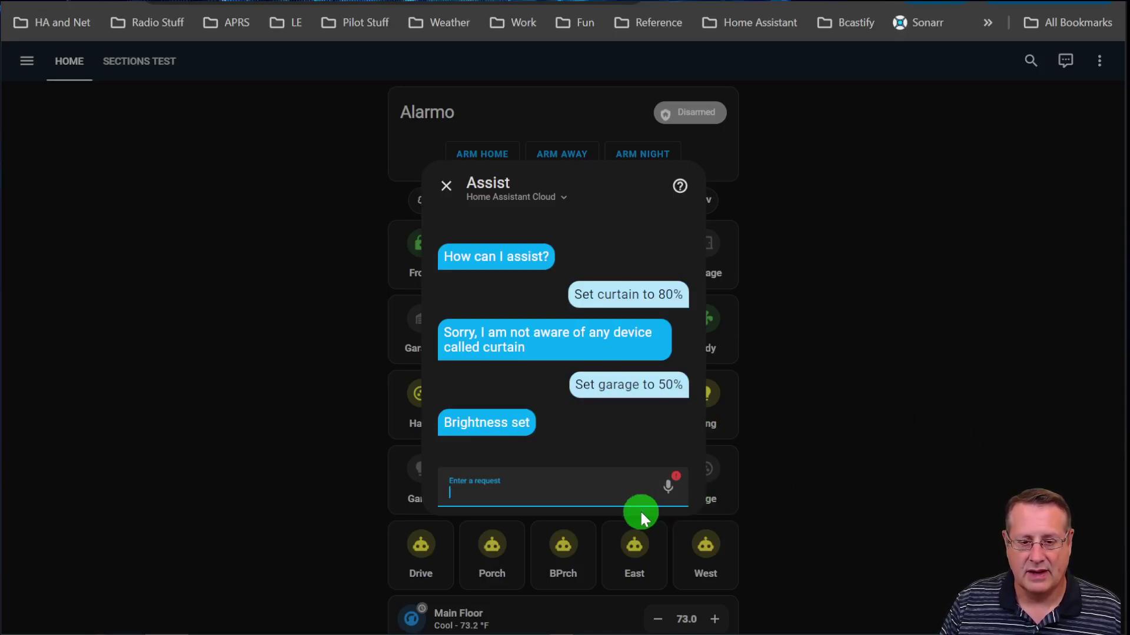
{"action": "type", "text": "Set garag"}
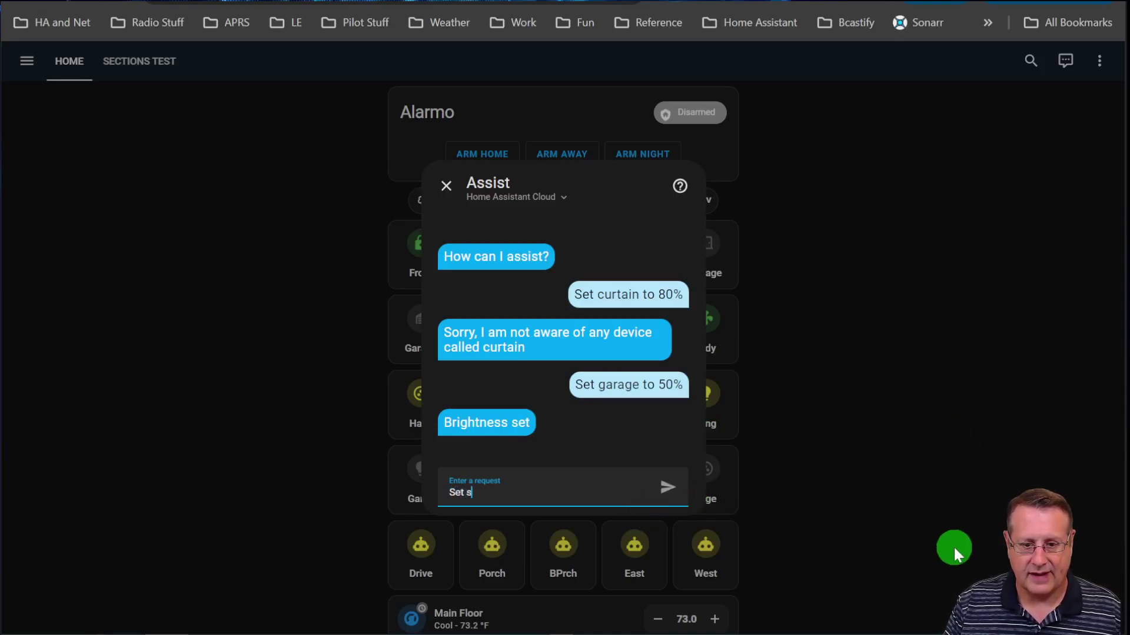
{"action": "type", "text": "e do"}
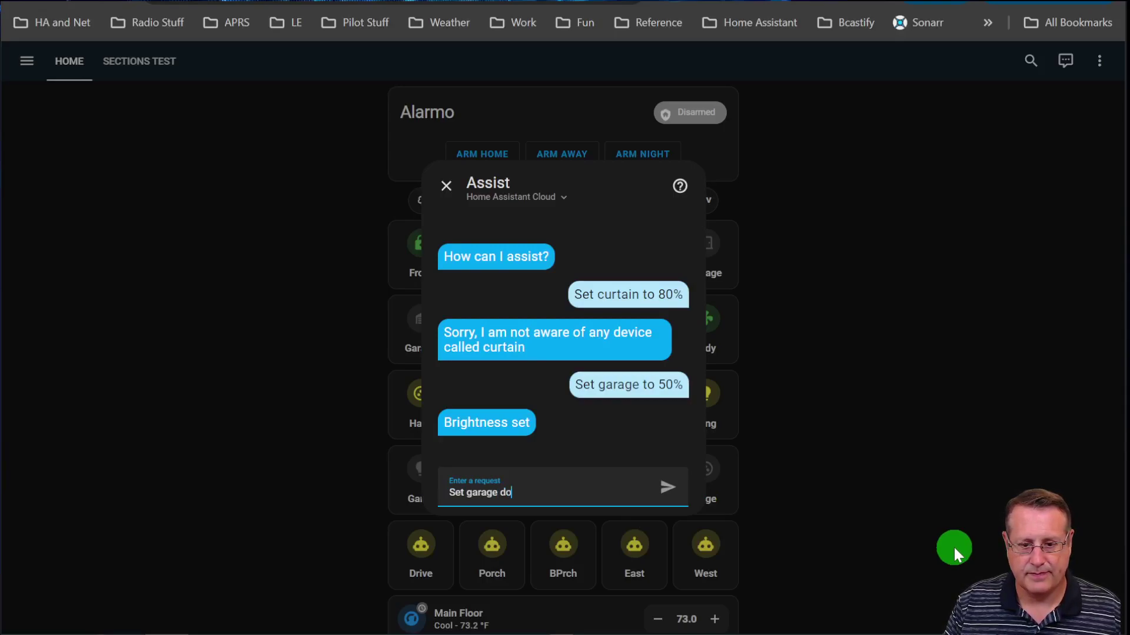
{"action": "type", "text": "or to 50%"}
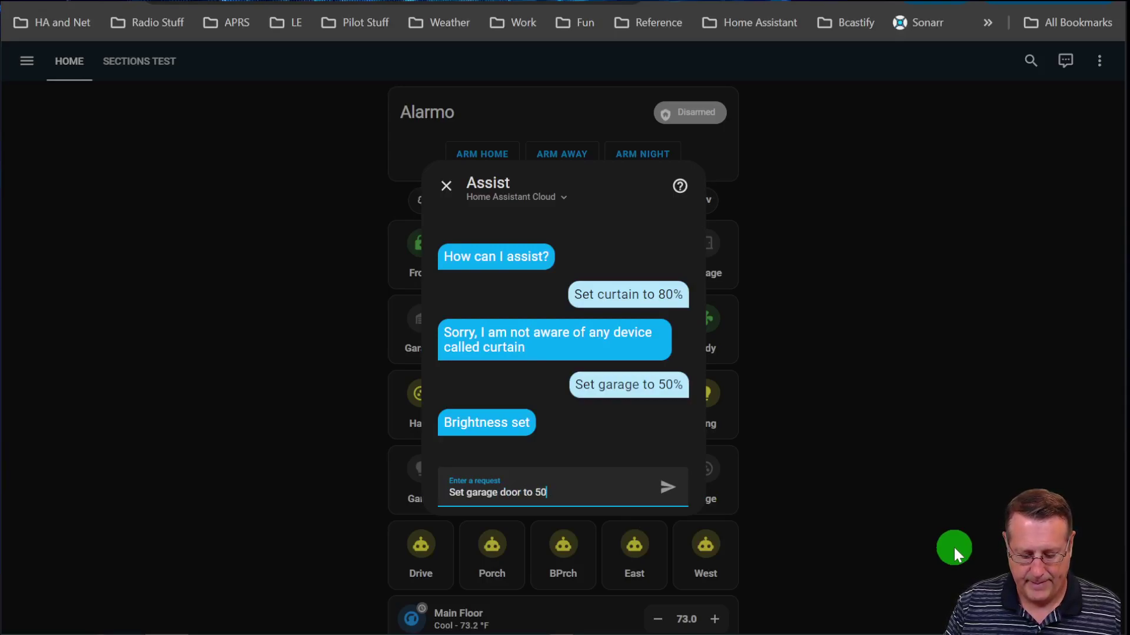
{"action": "key", "text": "Return"}
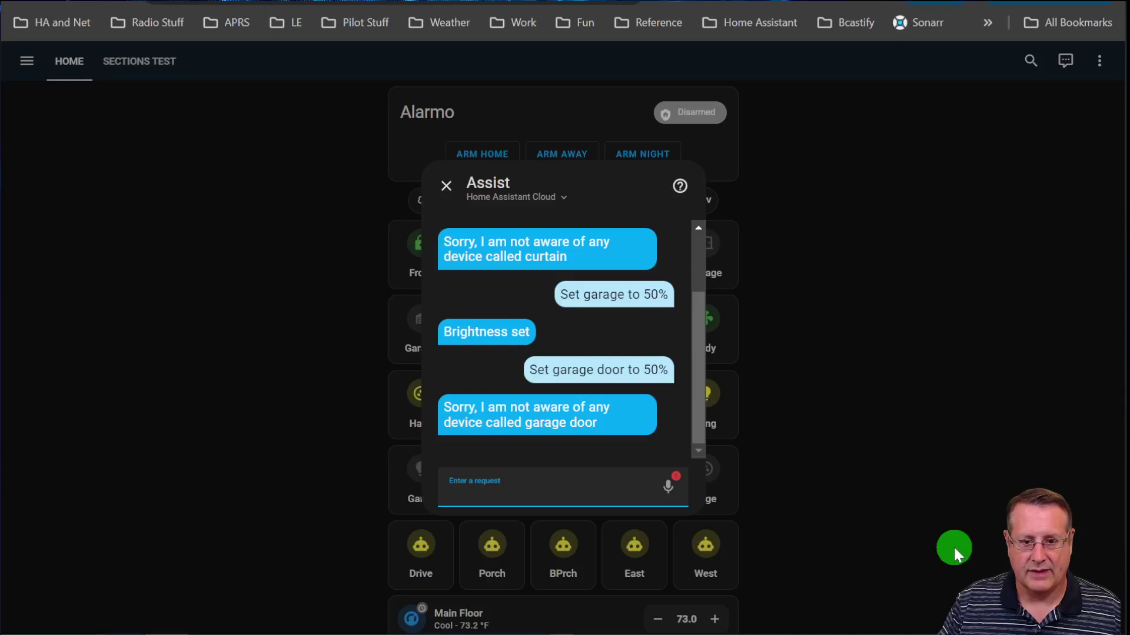
{"action": "left_click", "coordinate": [451, 201]}
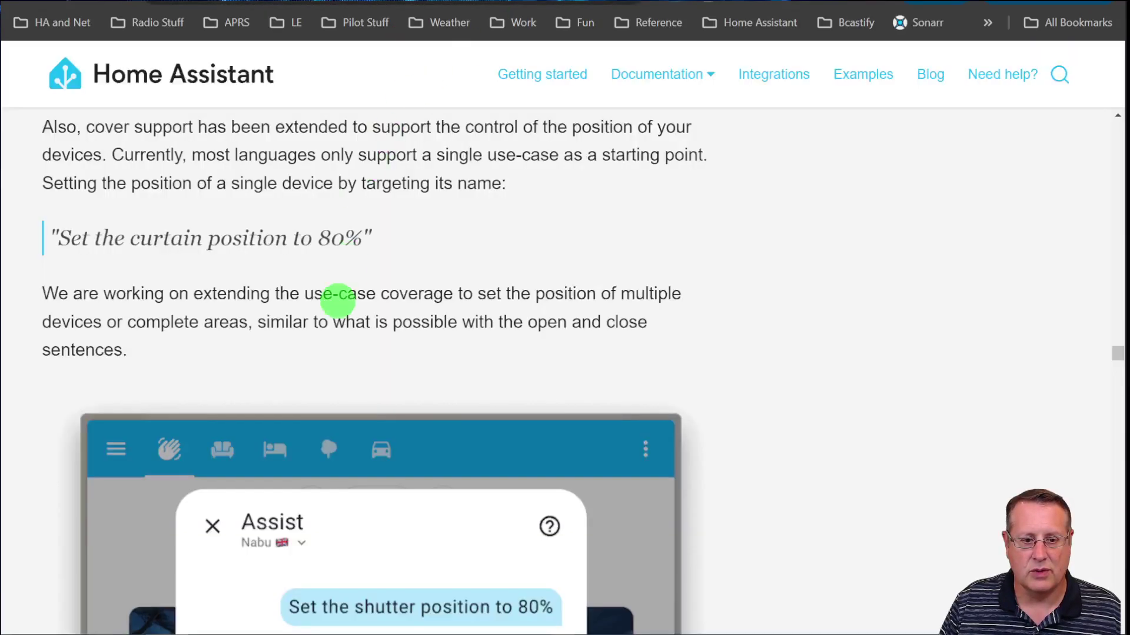
Scroll the release notes through the vacuum and media player Assist sentence examples
{"action": "scroll", "coordinate": [310, 383], "scroll_direction": "down", "scroll_amount": 1}
{"action": "scroll", "coordinate": [310, 383], "scroll_direction": "down", "scroll_amount": 1}
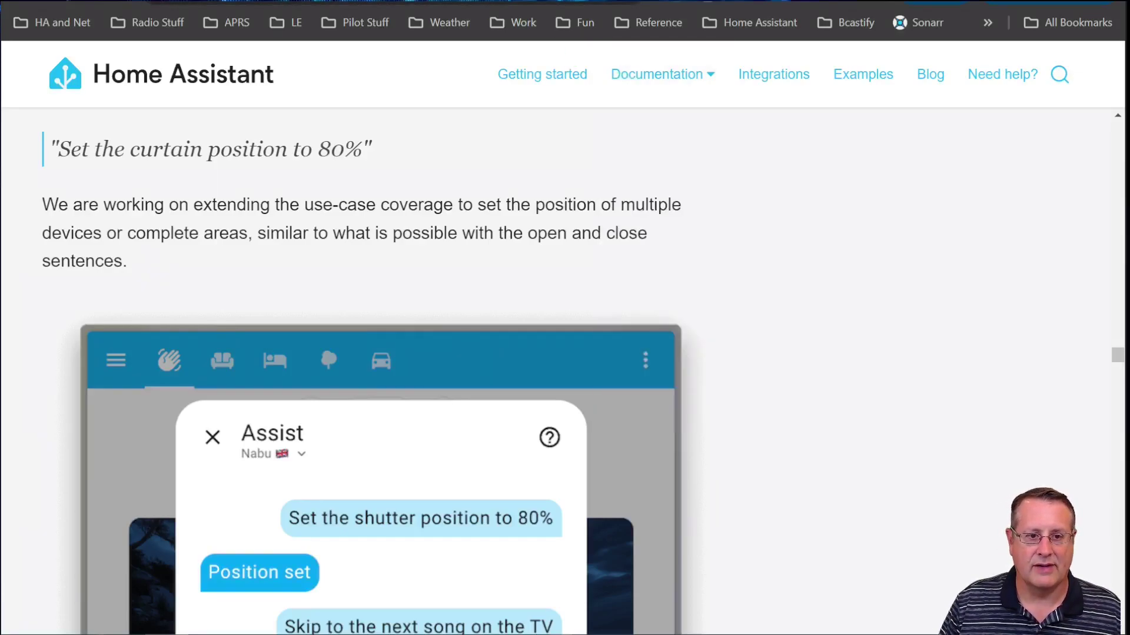
{"action": "scroll", "coordinate": [548, 434], "scroll_direction": "down", "scroll_amount": 10}
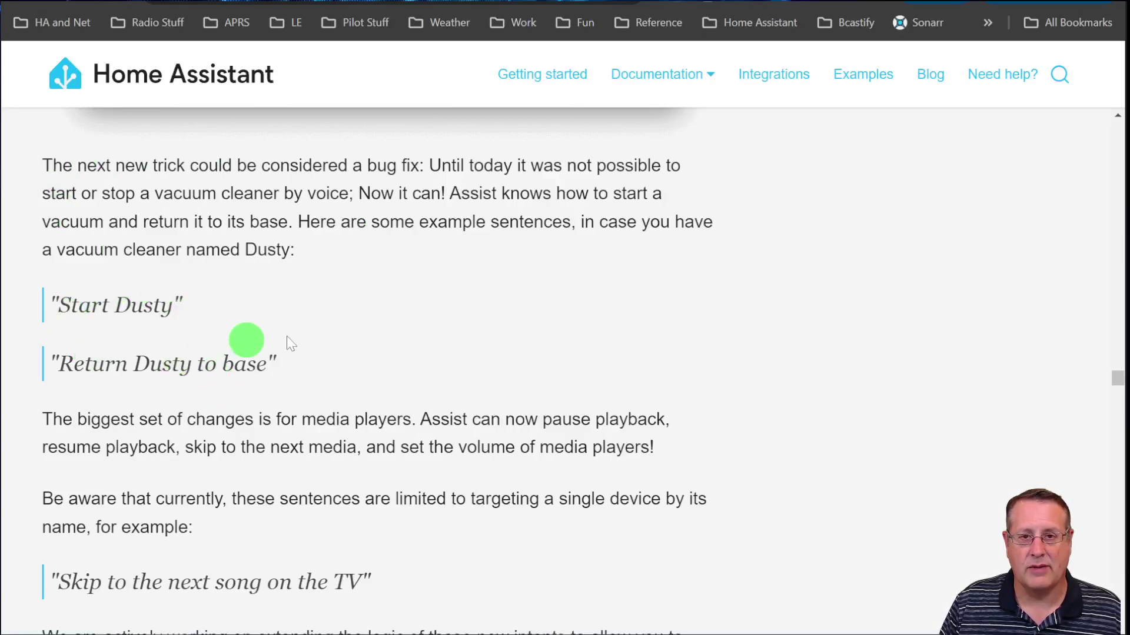
{"action": "scroll", "coordinate": [419, 347], "scroll_direction": "down", "scroll_amount": 1}
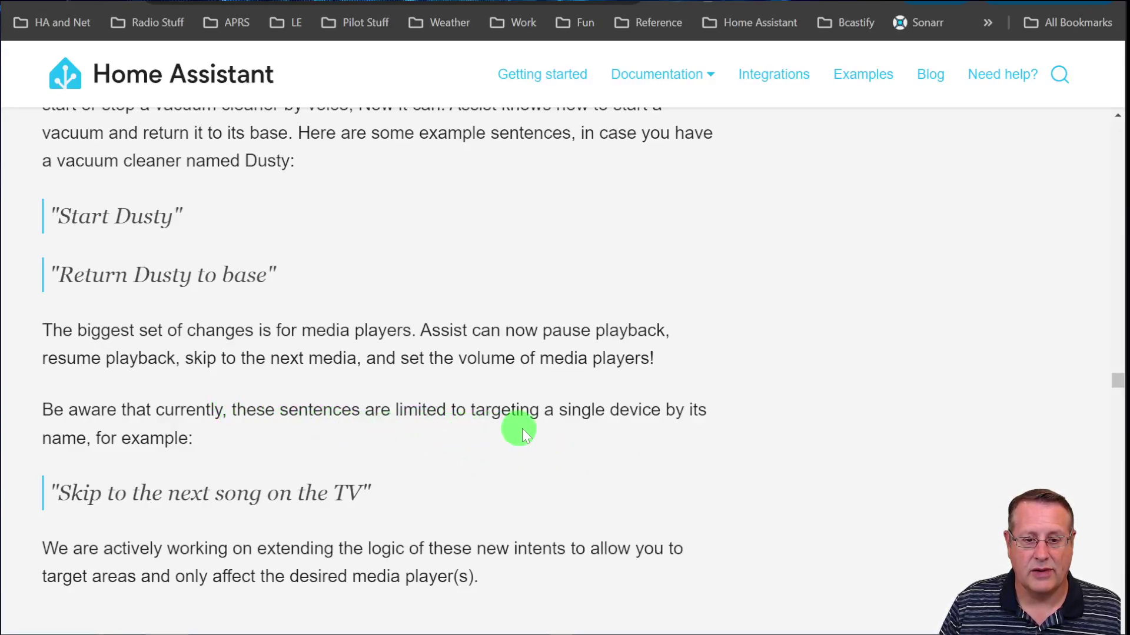
{"action": "scroll", "coordinate": [217, 455], "scroll_direction": "down", "scroll_amount": 2}
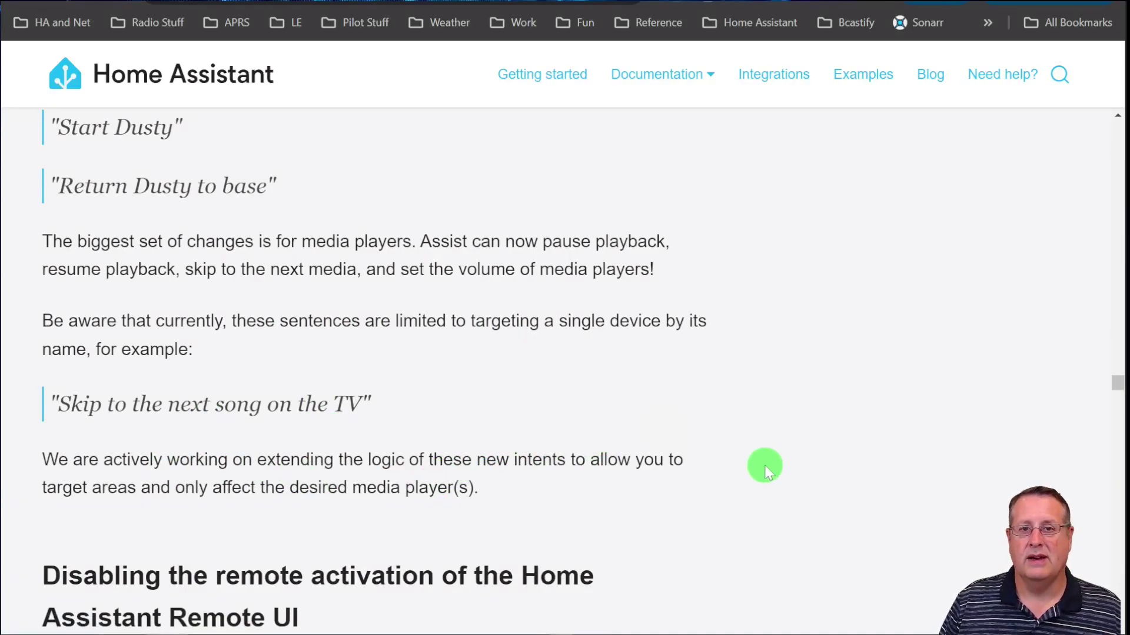
{"action": "scroll", "coordinate": [461, 450], "scroll_direction": "up", "scroll_amount": 15}
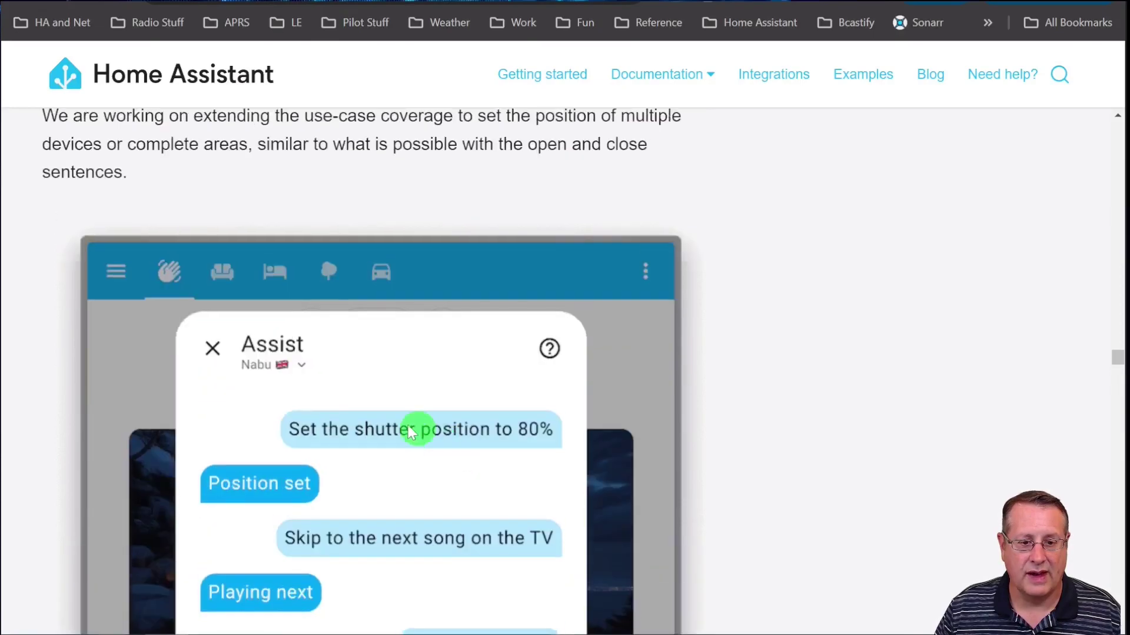
{"action": "scroll", "coordinate": [410, 432], "scroll_direction": "up", "scroll_amount": 9}
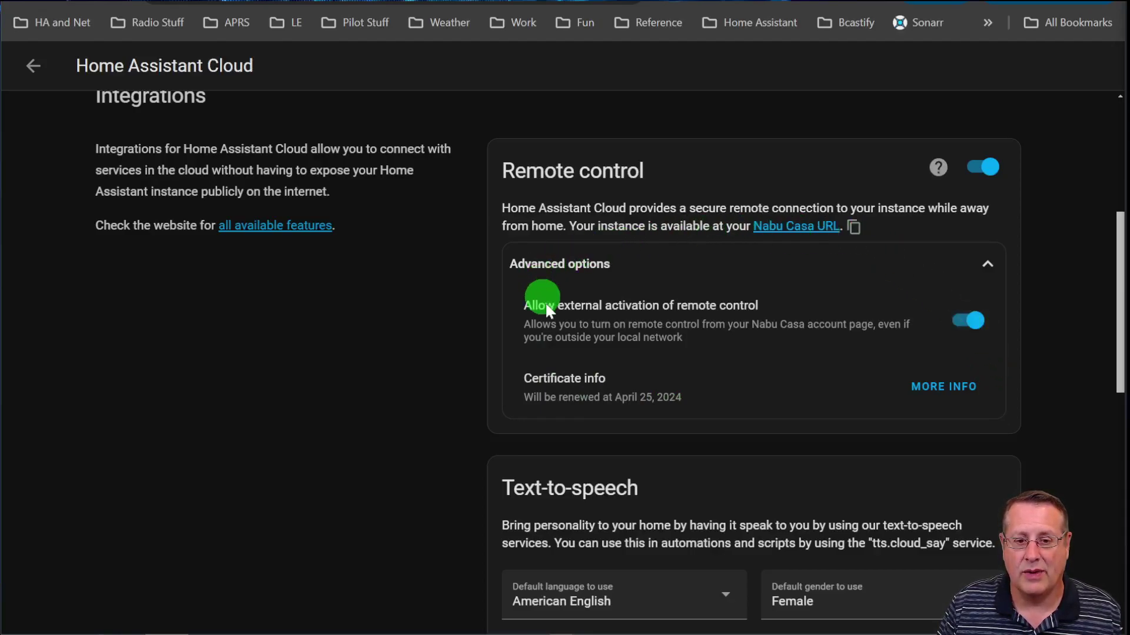
Collapse and re-expand the Remote control card's Advanced options to reveal the external activation toggle
{"action": "left_click", "coordinate": [972, 264]}
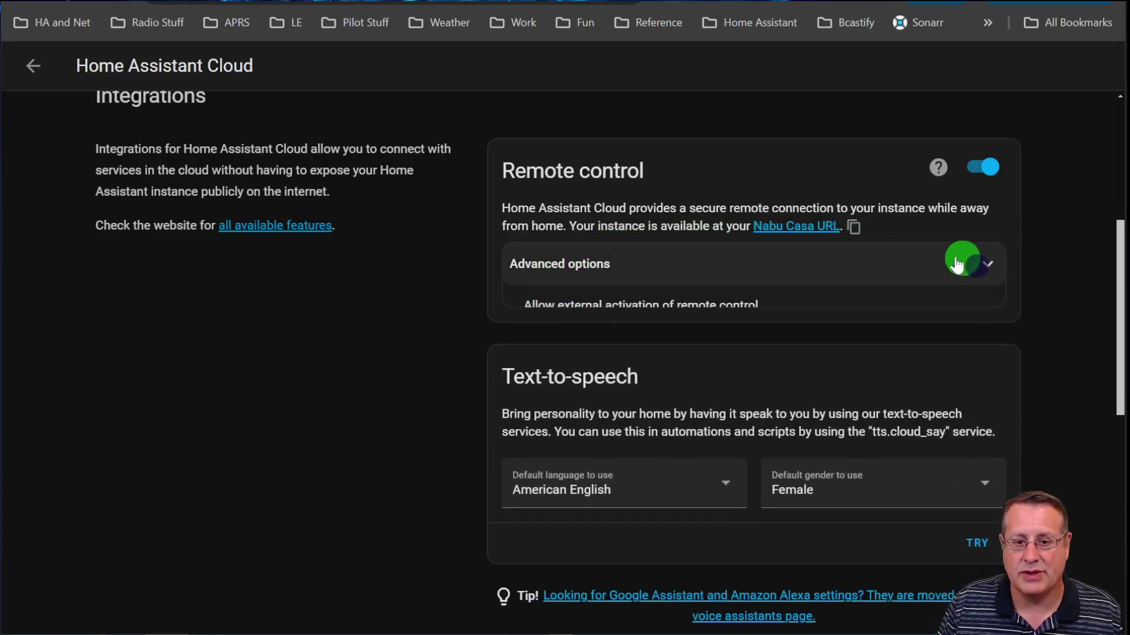
{"action": "left_click", "coordinate": [988, 264]}
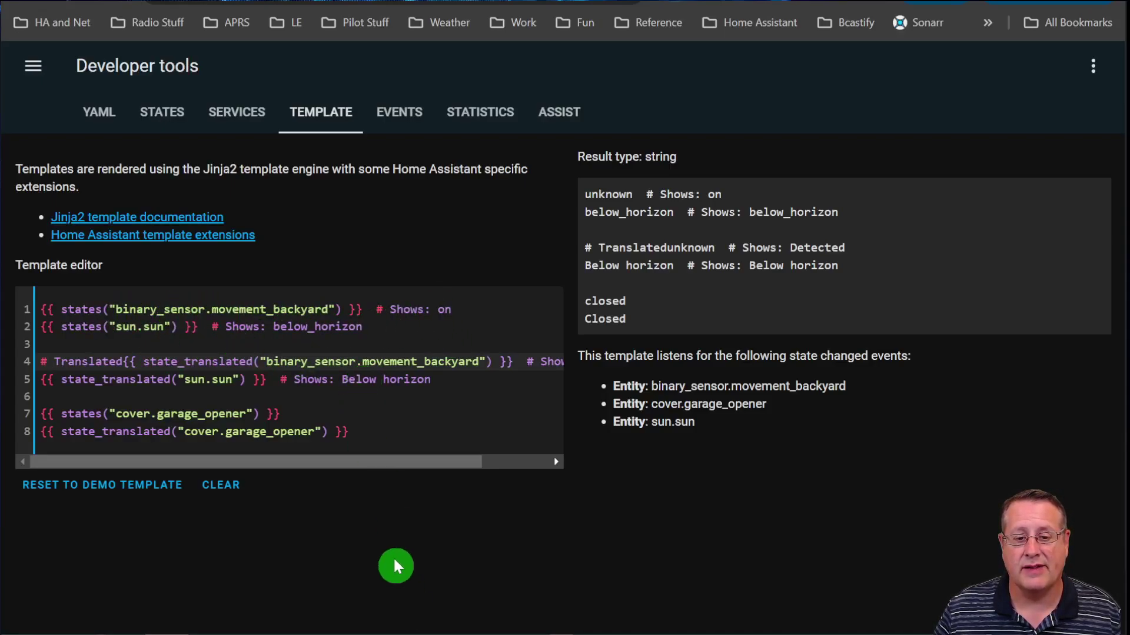
Drag the template editor's horizontal scrollbar to read the full states versus state_translated lines
{"action": "mouse_move", "coordinate": [381, 469]}
{"action": "left_mouse_down"}
{"action": "mouse_move", "coordinate": [458, 483]}
{"action": "mouse_move", "coordinate": [366, 479]}
{"action": "left_mouse_up"}
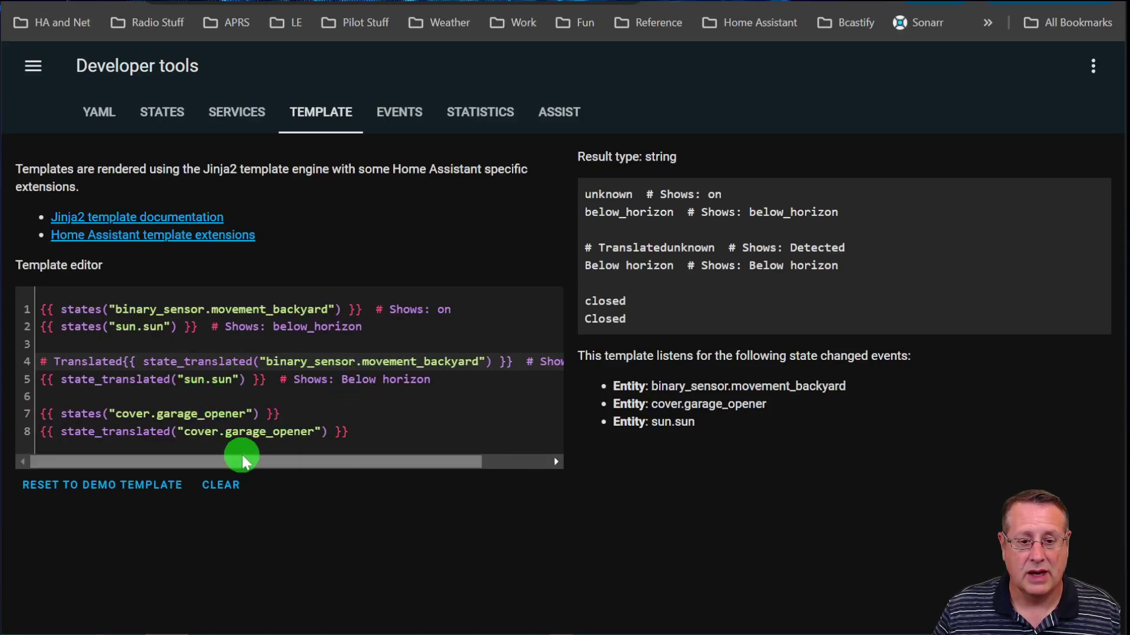
{"action": "left_click_drag", "start_coordinate": [261, 465], "coordinate": [452, 416]}
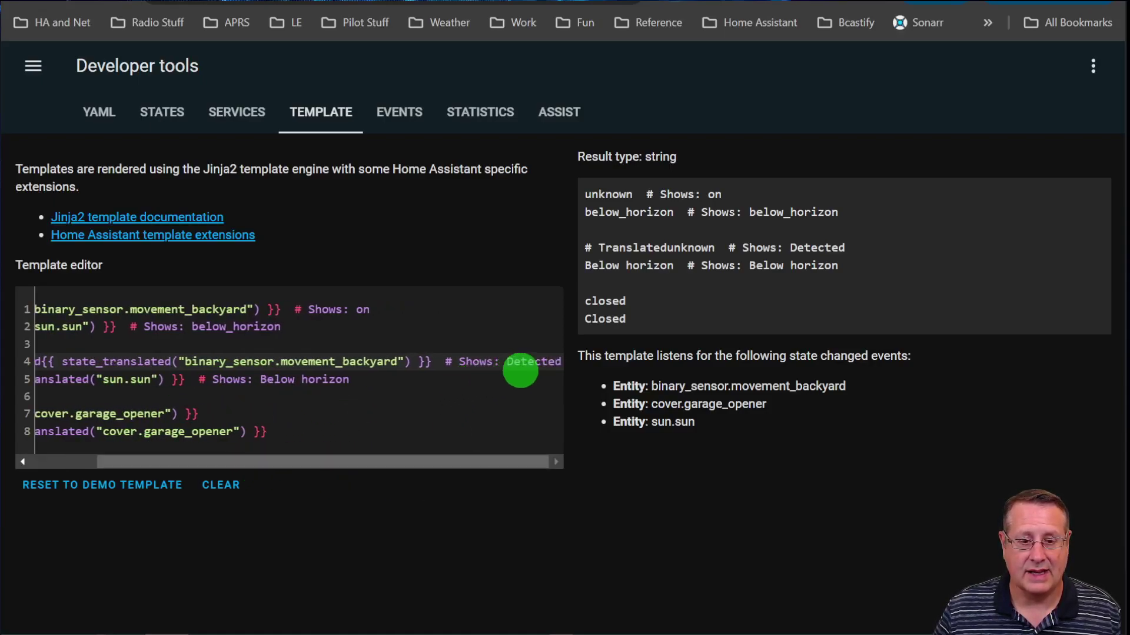
{"action": "left_click_drag", "start_coordinate": [464, 464], "coordinate": [343, 454]}
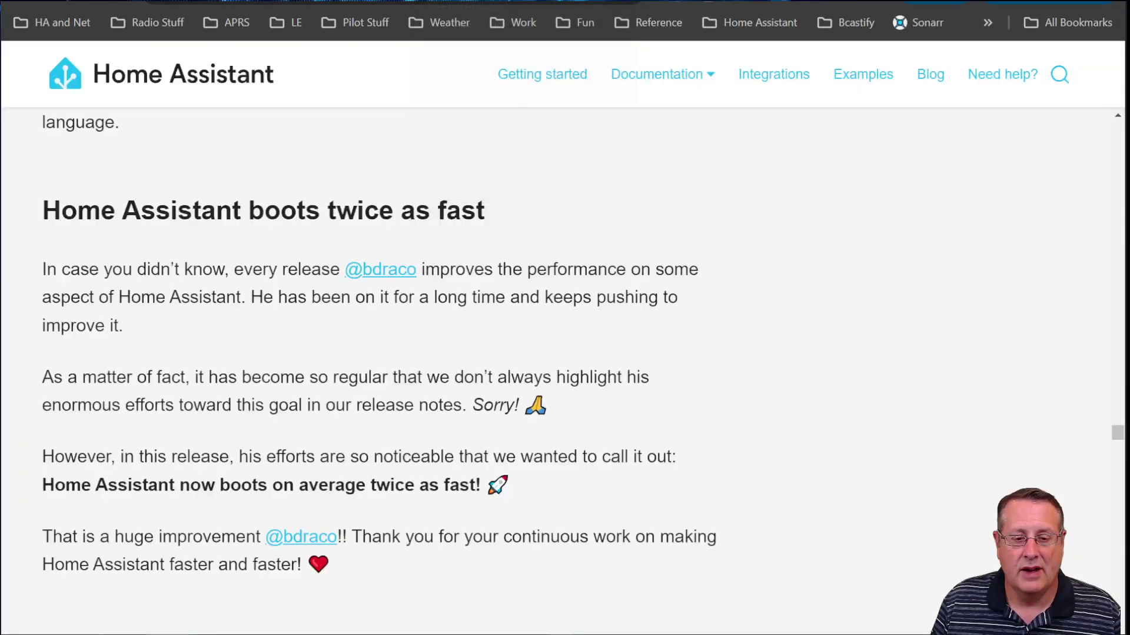
Scroll past Other noteworthy changes and New integrations to the Backward-incompatible changes list
{"action": "scroll", "coordinate": [759, 282], "scroll_direction": "down", "scroll_amount": 2}
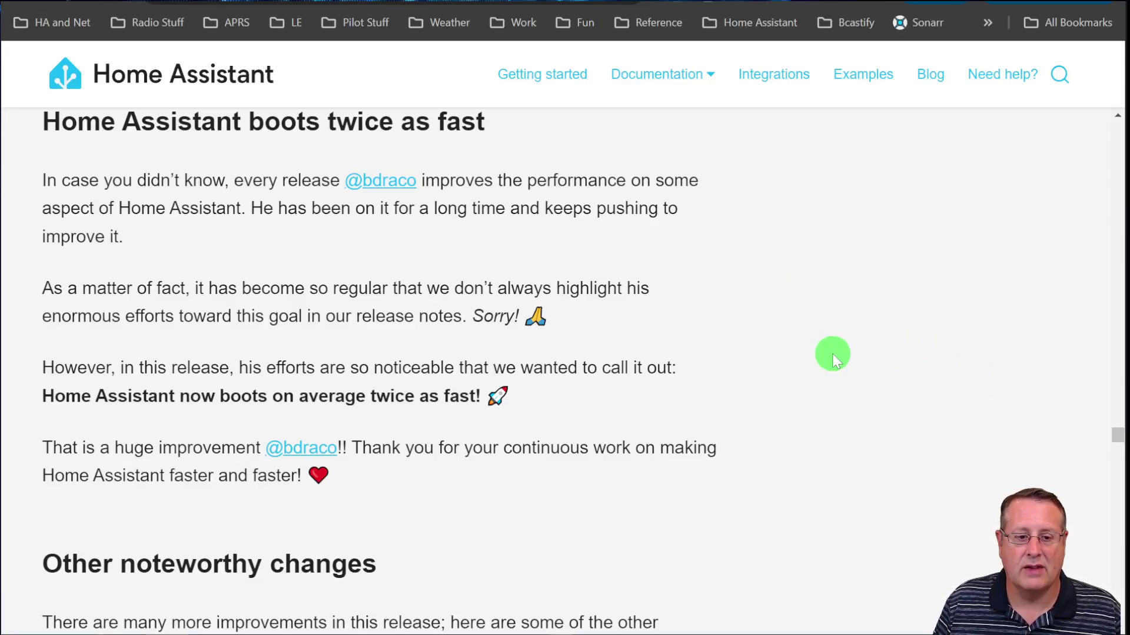
{"action": "scroll", "coordinate": [831, 356], "scroll_direction": "down", "scroll_amount": 2}
{"action": "scroll", "coordinate": [795, 353], "scroll_direction": "down", "scroll_amount": 5}
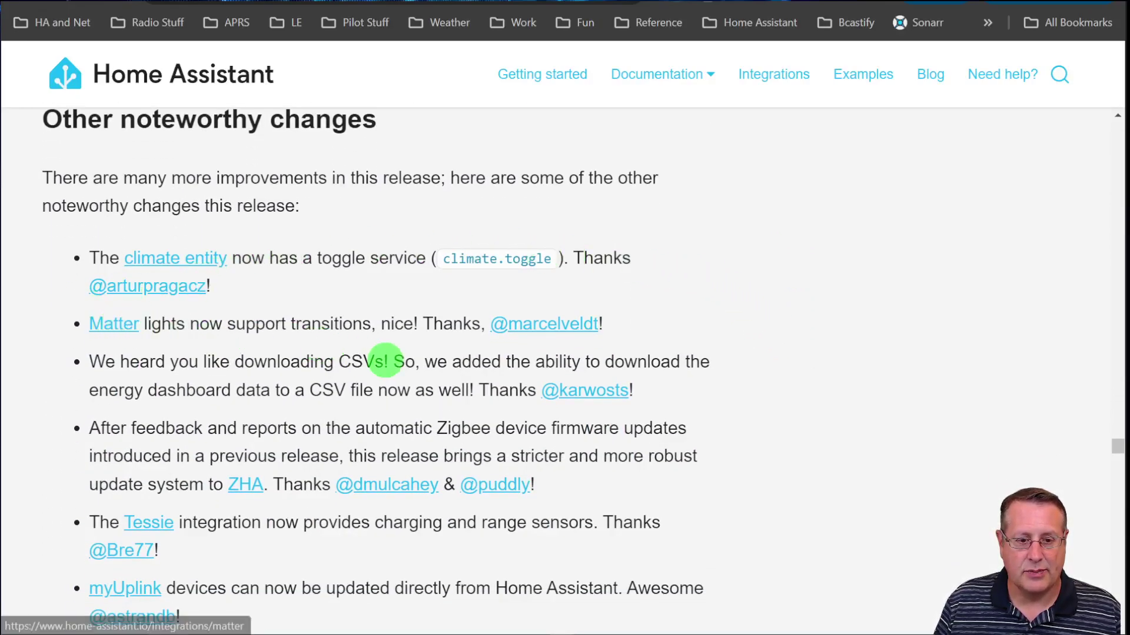
{"action": "scroll", "coordinate": [803, 429], "scroll_direction": "down", "scroll_amount": 2}
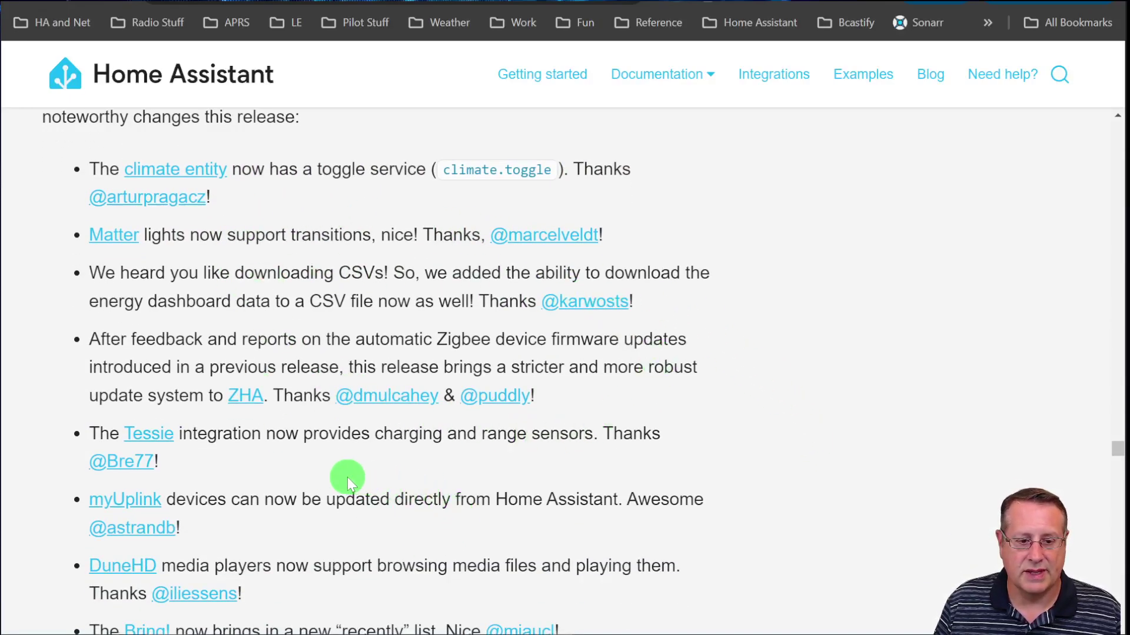
{"action": "scroll", "coordinate": [345, 475], "scroll_direction": "down", "scroll_amount": 2}
{"action": "scroll", "coordinate": [326, 459], "scroll_direction": "down", "scroll_amount": 4}
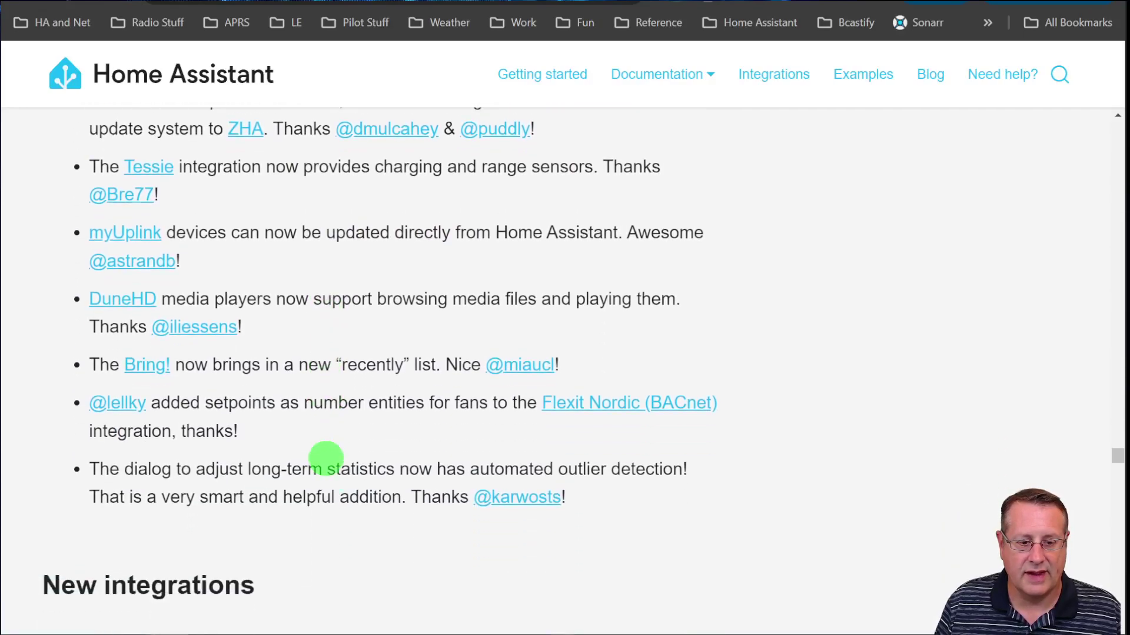
{"action": "scroll", "coordinate": [300, 441], "scroll_direction": "down", "scroll_amount": 8}
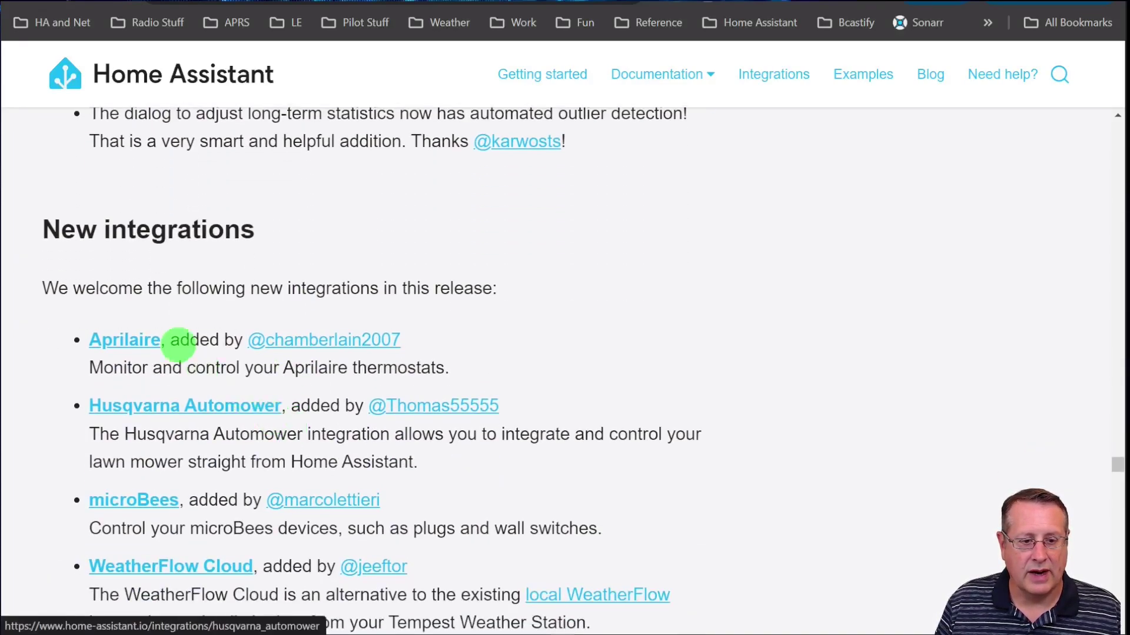
{"action": "scroll", "coordinate": [55, 368], "scroll_direction": "down", "scroll_amount": 3}
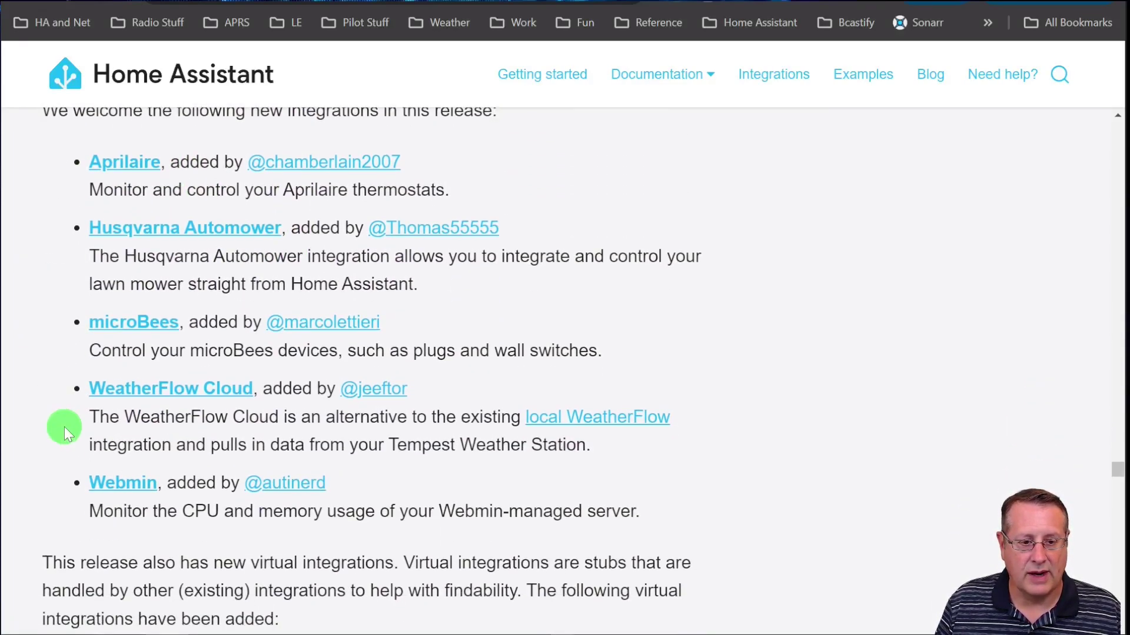
{"action": "scroll", "coordinate": [65, 426], "scroll_direction": "down", "scroll_amount": 12}
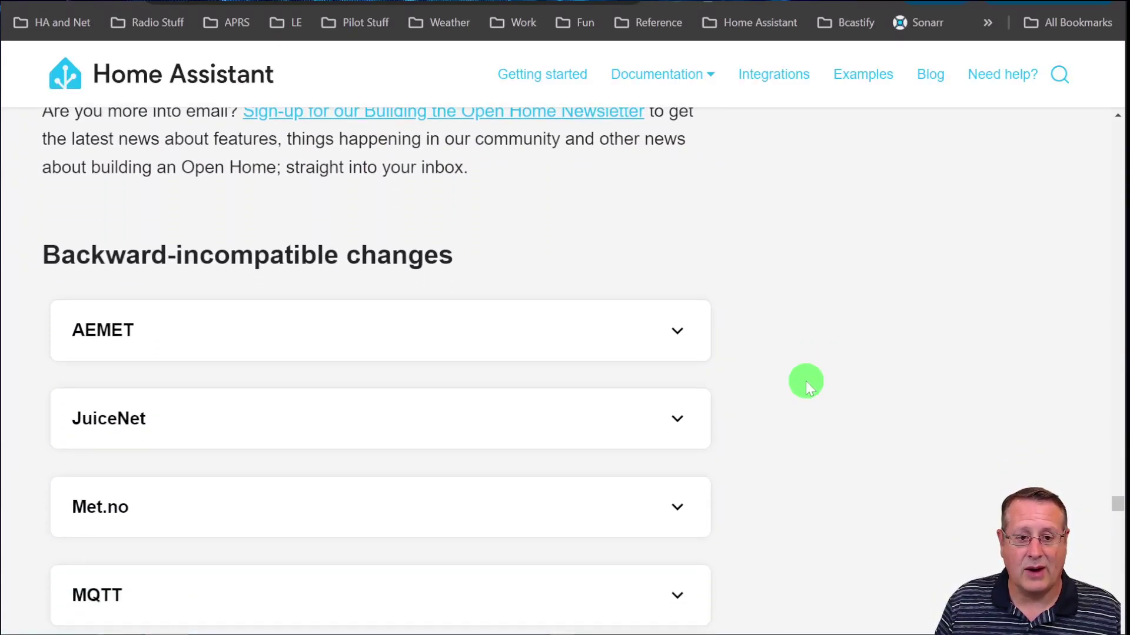
{"action": "scroll", "coordinate": [831, 386], "scroll_direction": "down", "scroll_amount": 2}
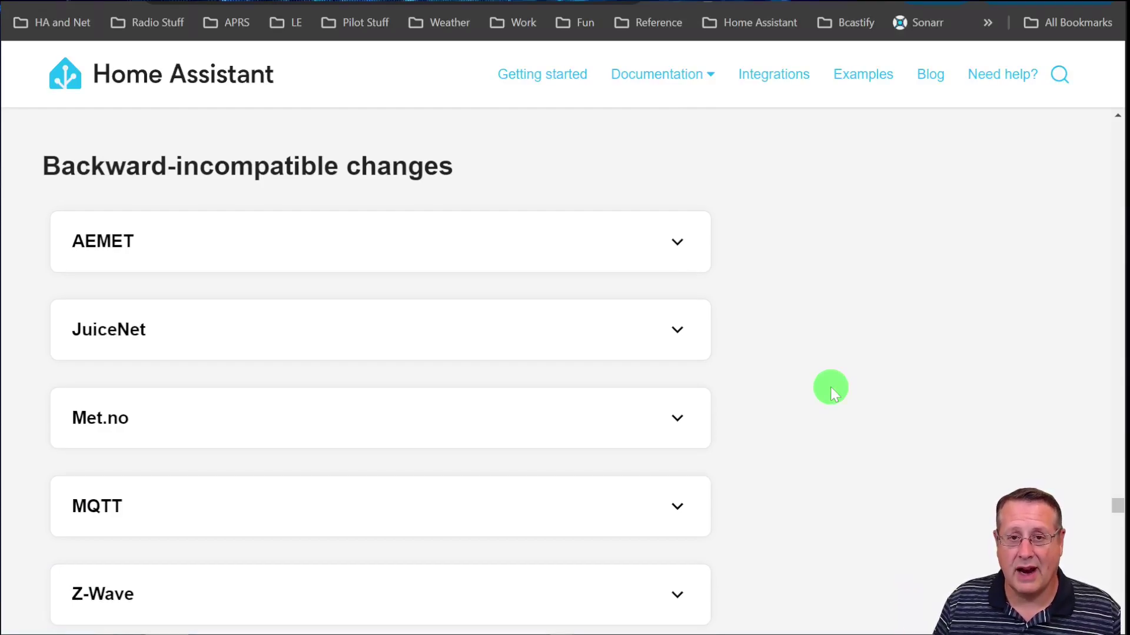
Expand the Z-Wave entry and scroll through its explanation of the new climate.turn_on behaviour
{"action": "scroll", "coordinate": [991, 428], "scroll_direction": "down", "scroll_amount": 2}
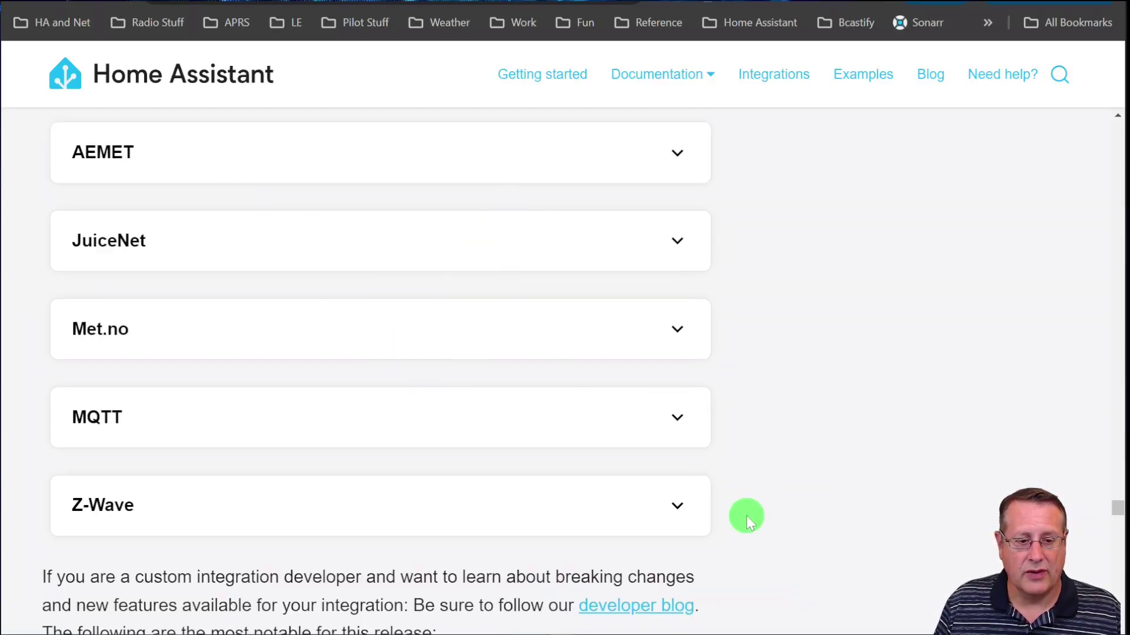
{"action": "scroll", "coordinate": [730, 462], "scroll_direction": "down", "scroll_amount": 2}
{"action": "left_click", "coordinate": [672, 416]}
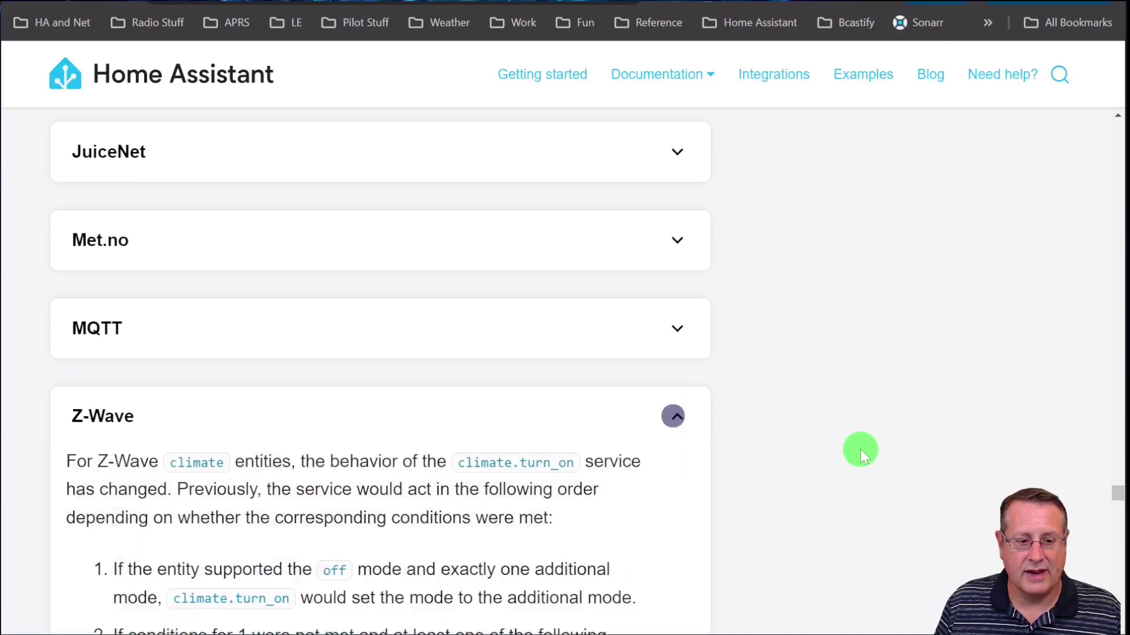
{"action": "scroll", "coordinate": [860, 452], "scroll_direction": "down", "scroll_amount": 3}
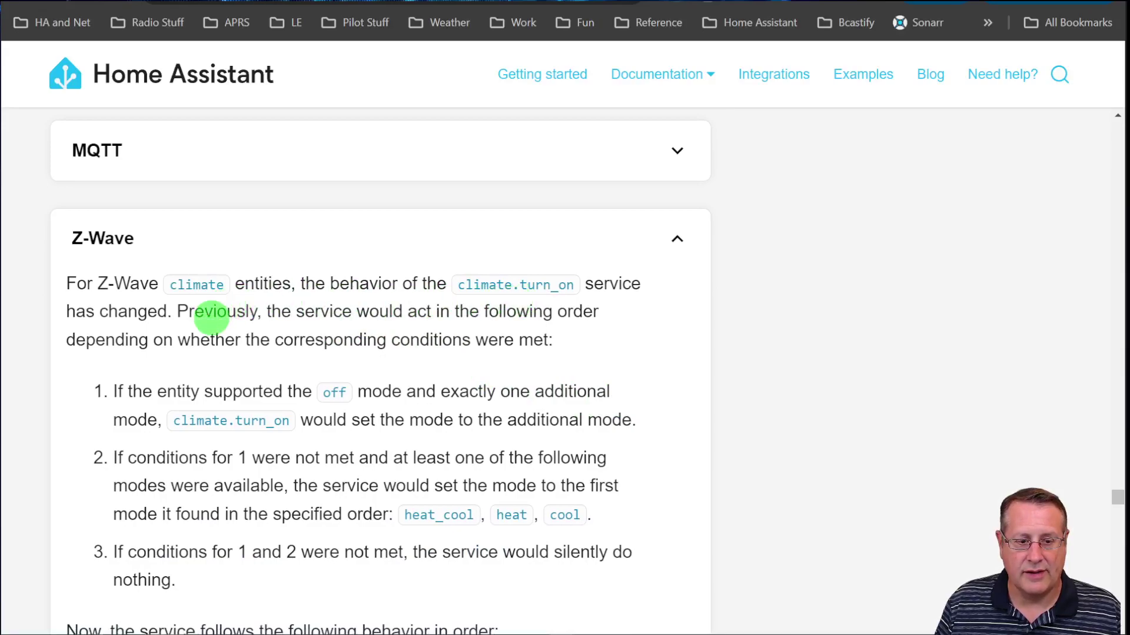
{"action": "scroll", "coordinate": [679, 454], "scroll_direction": "down", "scroll_amount": 2}
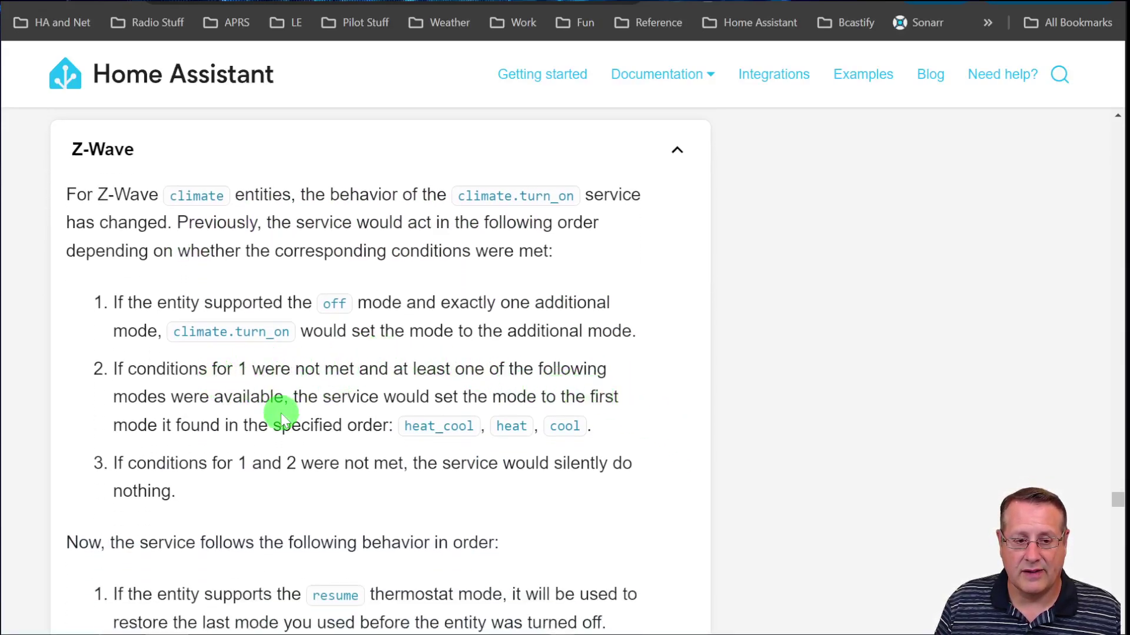
{"action": "scroll", "coordinate": [280, 412], "scroll_direction": "down", "scroll_amount": 2}
{"action": "scroll", "coordinate": [203, 316], "scroll_direction": "down", "scroll_amount": 2}
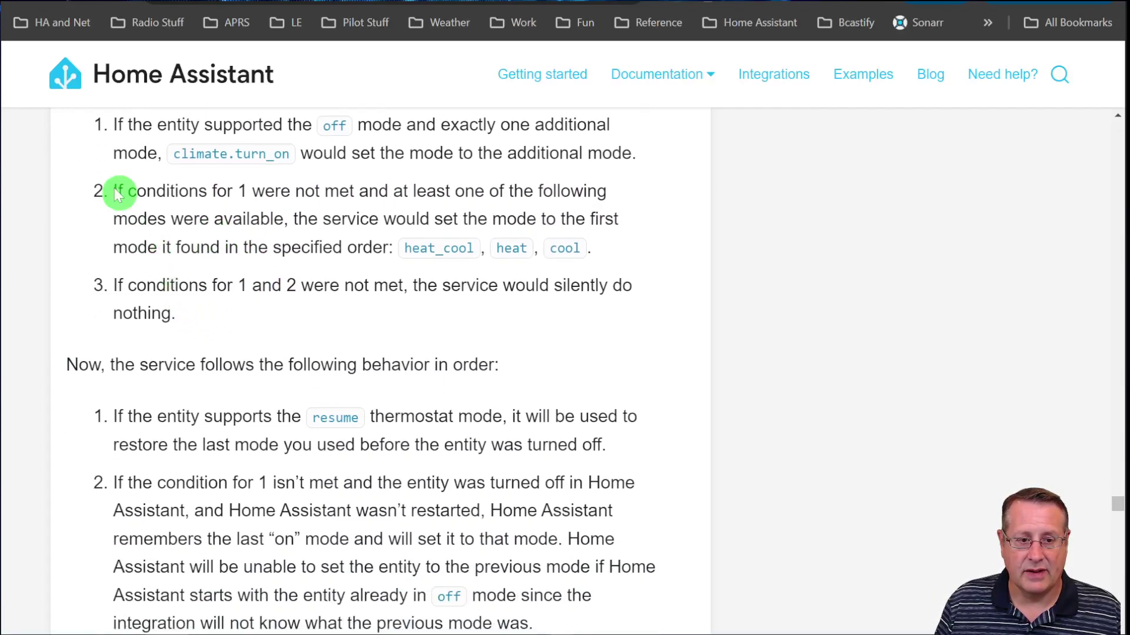
{"action": "scroll", "coordinate": [286, 265], "scroll_direction": "up", "scroll_amount": 2}
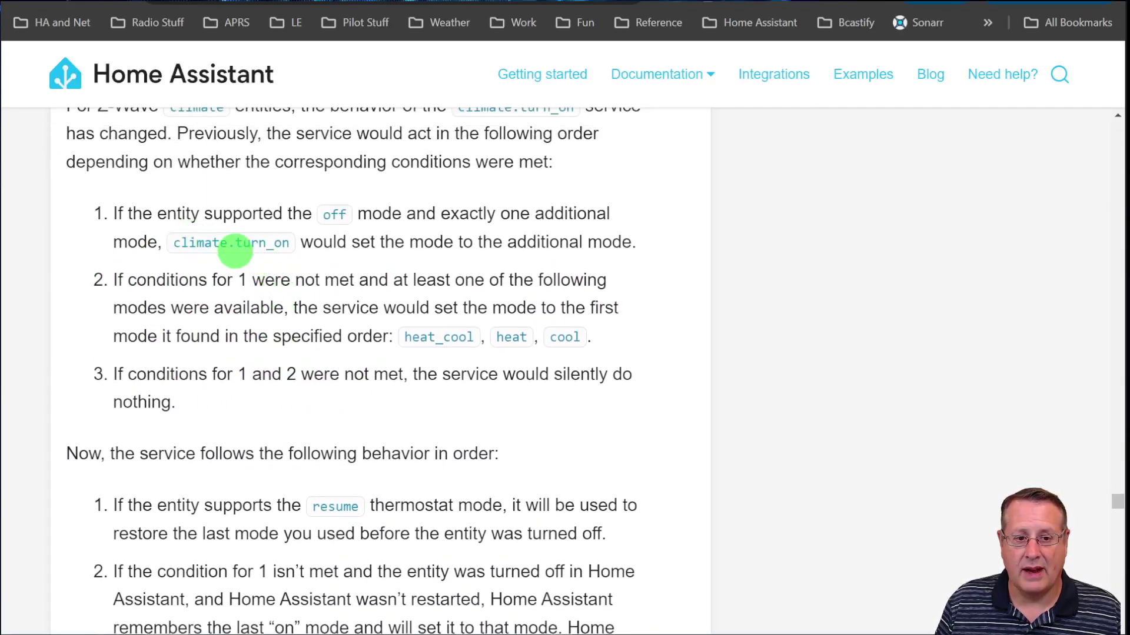
{"action": "scroll", "coordinate": [221, 345], "scroll_direction": "down", "scroll_amount": 4}
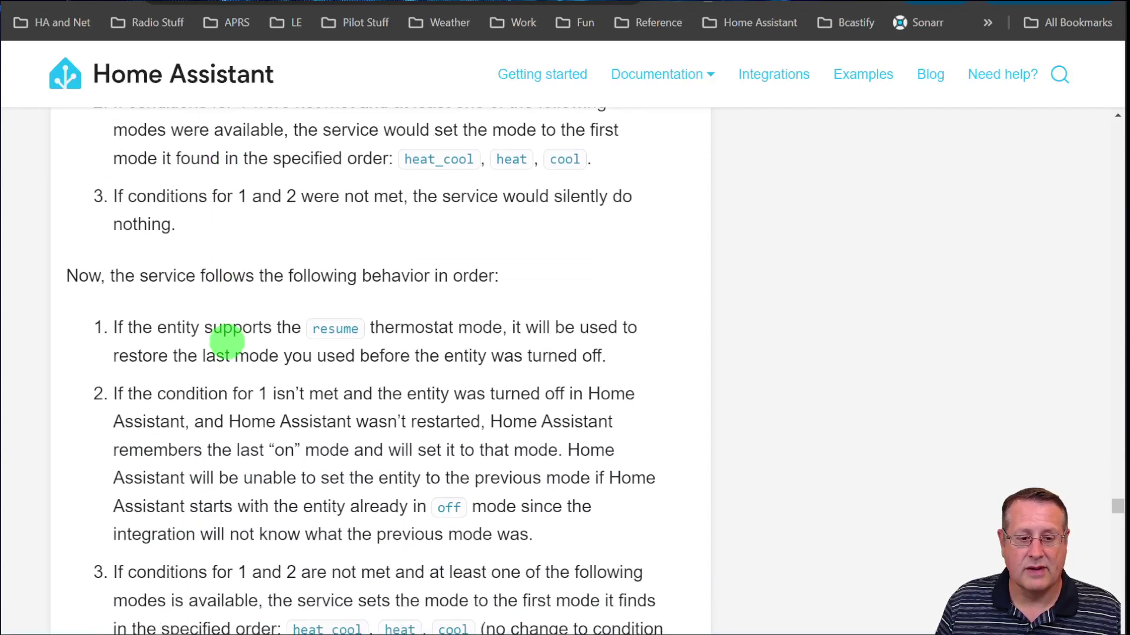
{"action": "scroll", "coordinate": [200, 353], "scroll_direction": "down", "scroll_amount": 3}
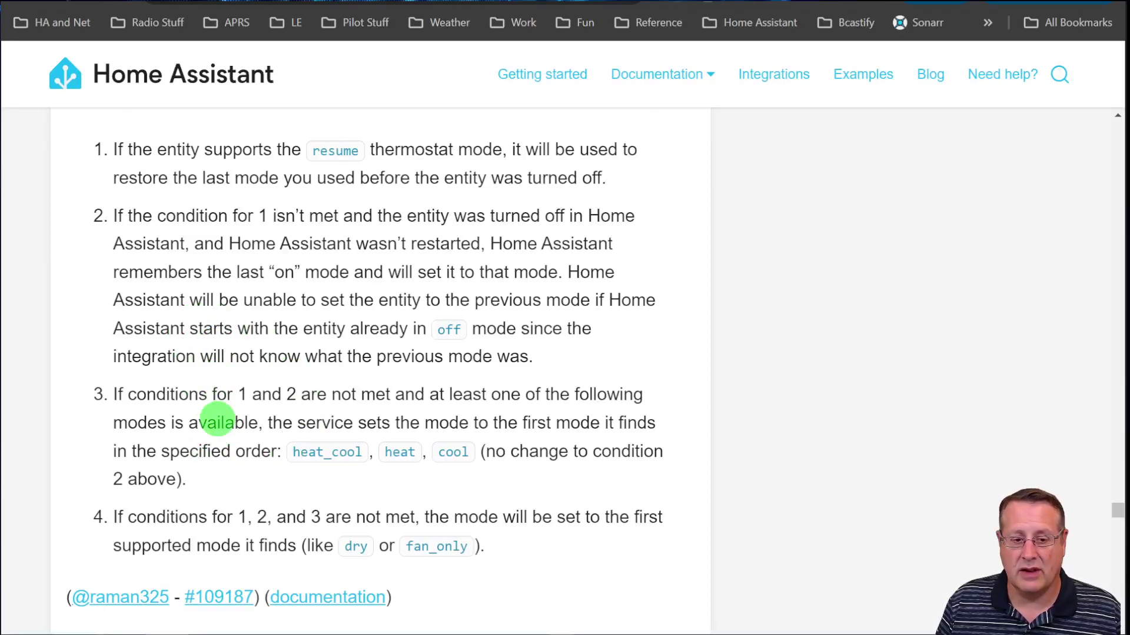
{"action": "scroll", "coordinate": [213, 421], "scroll_direction": "down", "scroll_amount": 2}
{"action": "scroll", "coordinate": [215, 424], "scroll_direction": "up", "scroll_amount": 10}
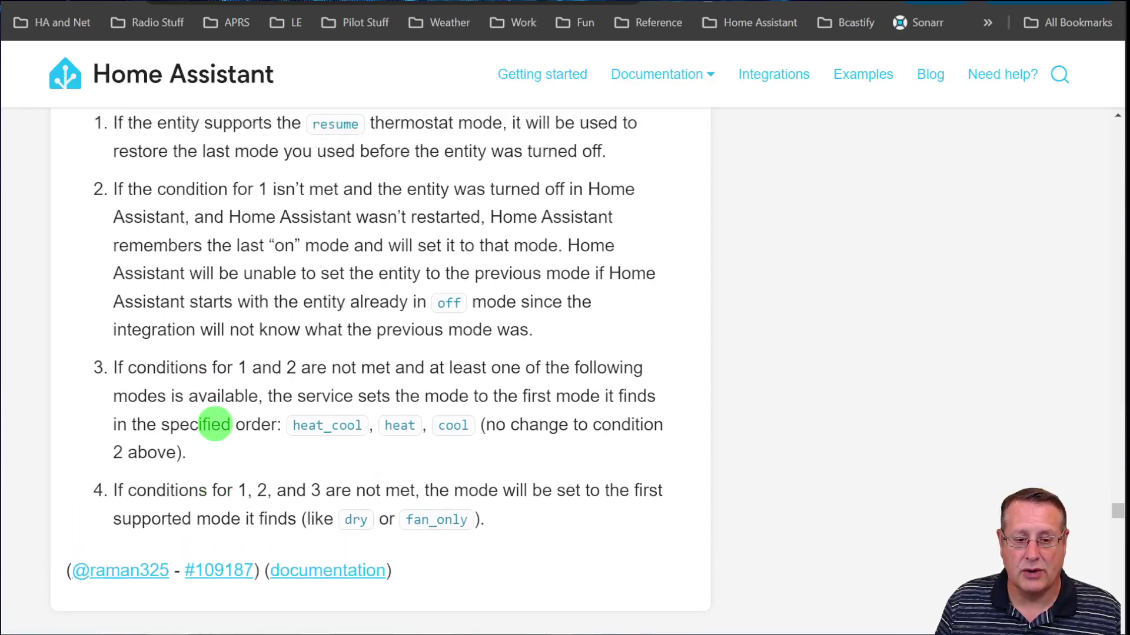
{"action": "scroll", "coordinate": [218, 424], "scroll_direction": "up", "scroll_amount": 5}
Expand the MQTT entry to read that aux heat is removed from MQTT climate
{"action": "left_click", "coordinate": [197, 421]}
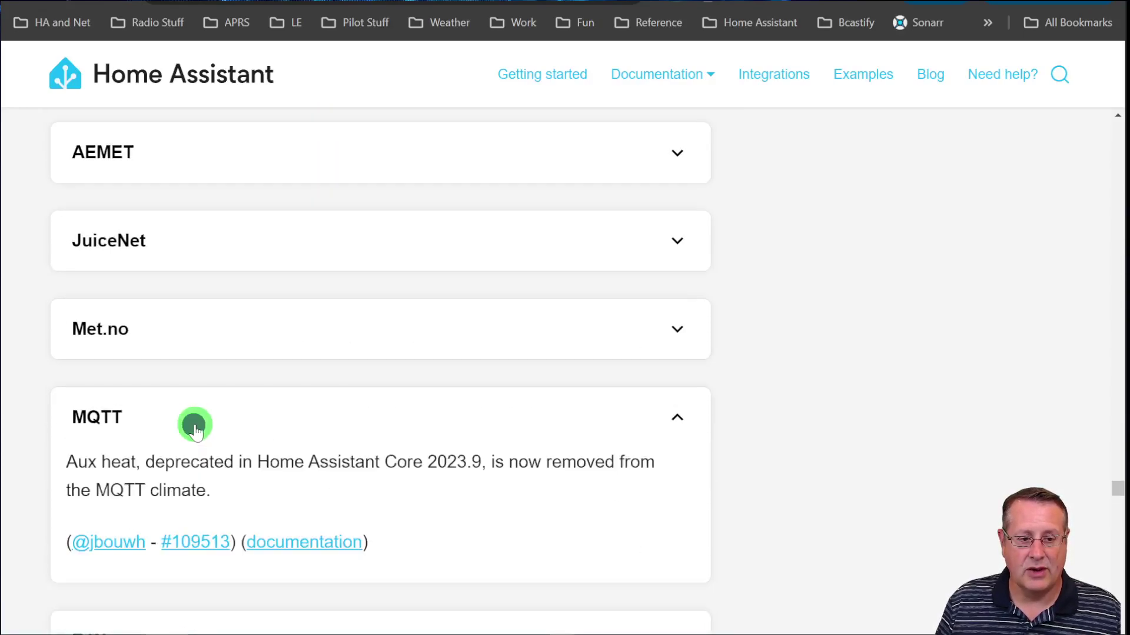
{"action": "scroll", "coordinate": [177, 412], "scroll_direction": "down", "scroll_amount": 4}
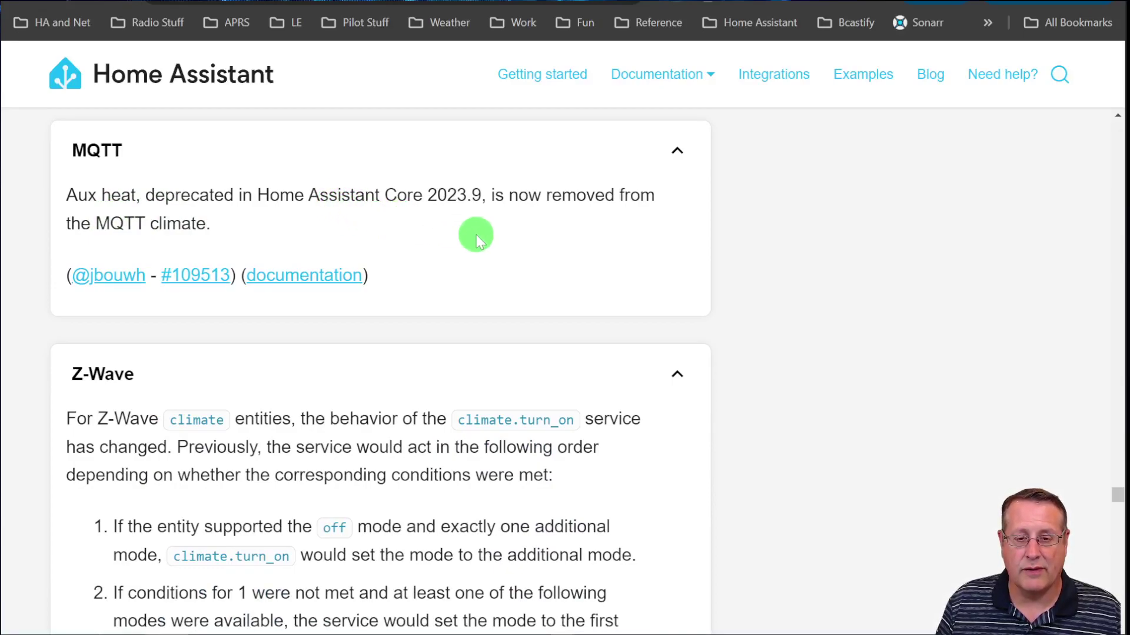
{"action": "scroll", "coordinate": [786, 413], "scroll_direction": "down", "scroll_amount": 3}
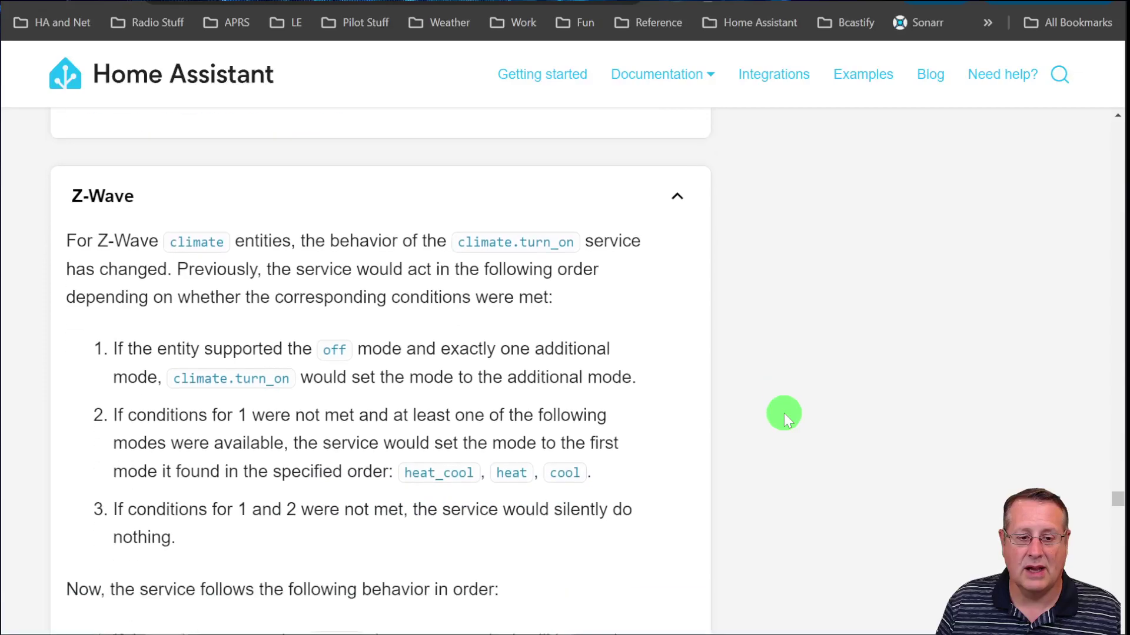